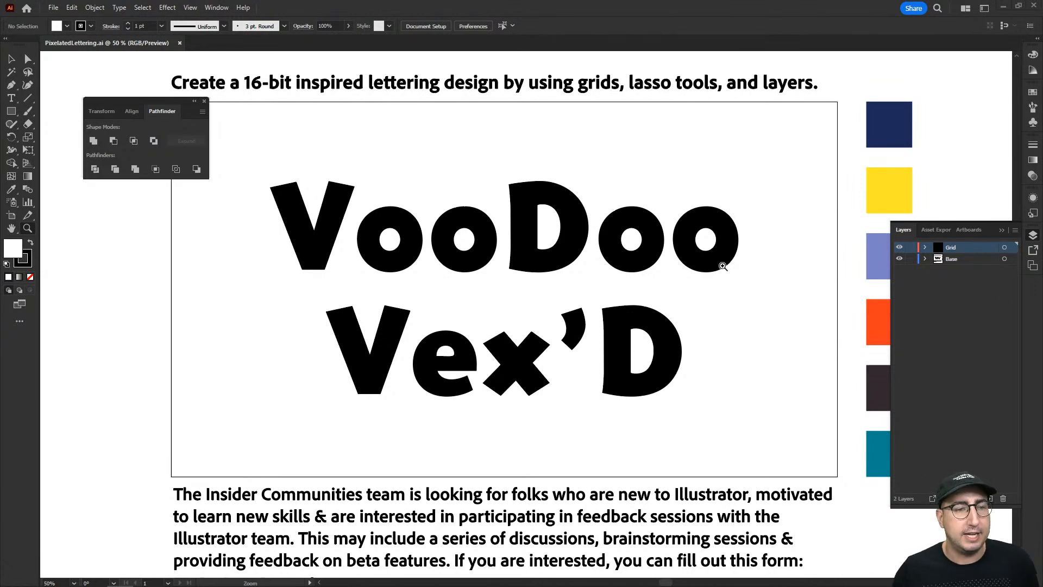
Close the floating Pathfinder panel group and check the available workspace options.
left_click(202, 103)
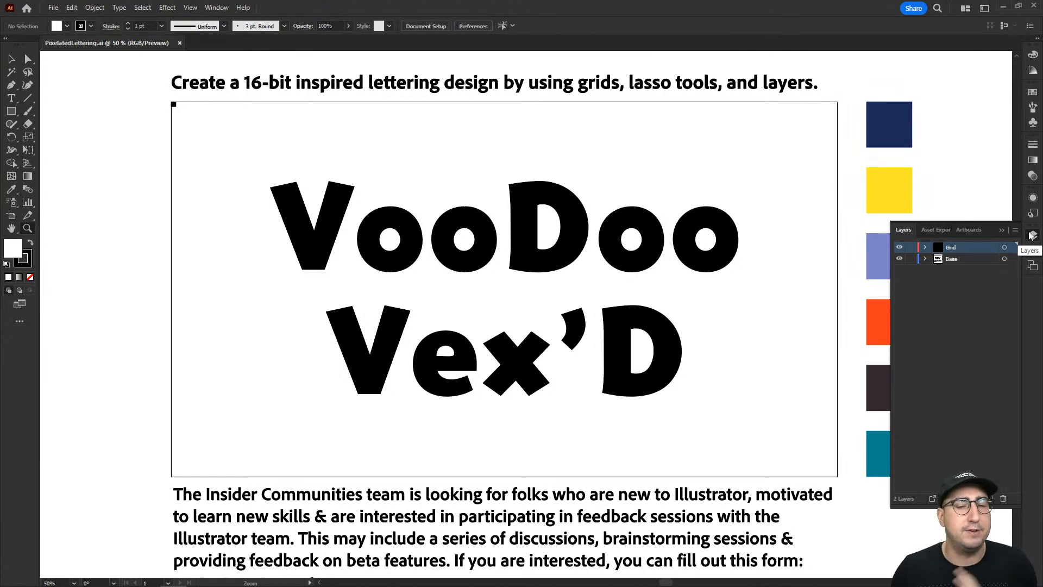
left_click(218, 8)
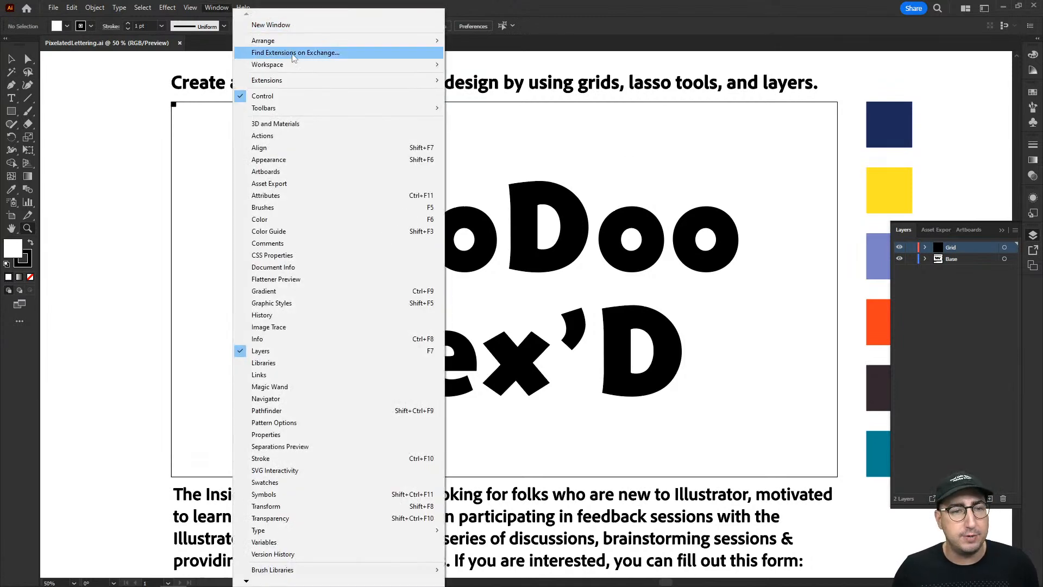
mouse_move(304, 66)
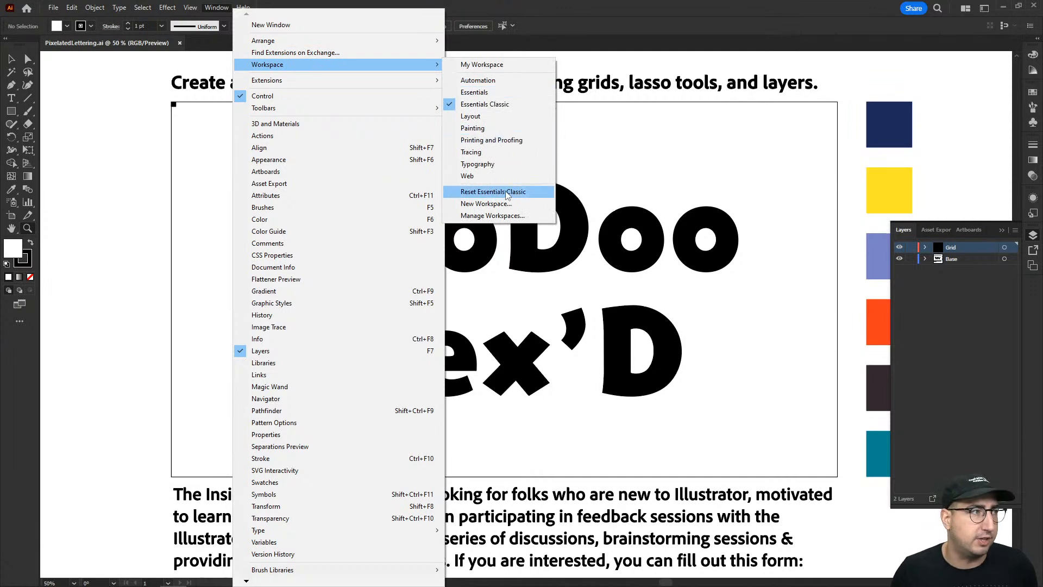
left_click(580, 26)
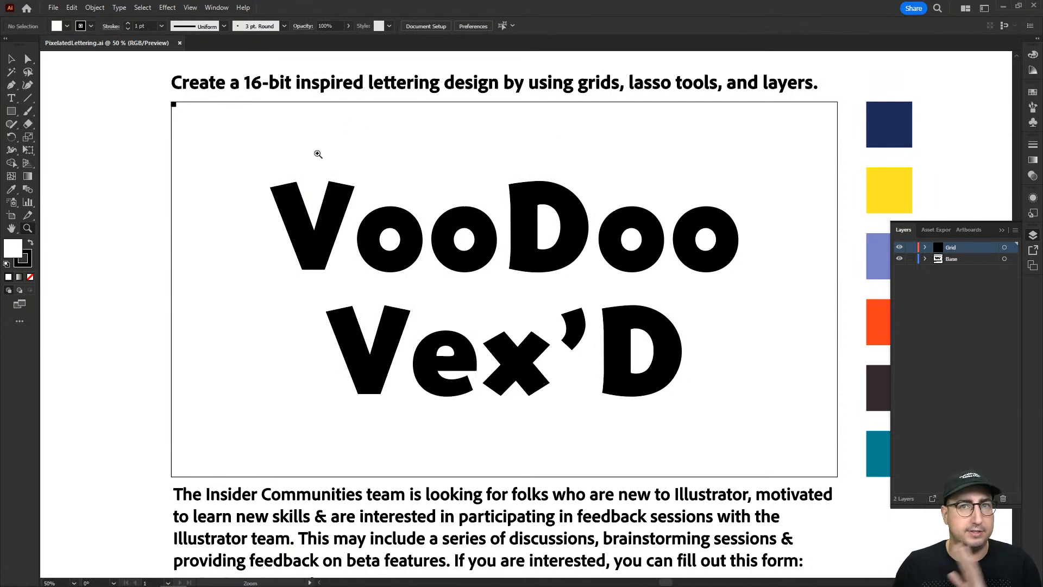
Examine the call for feedback participants and the survey link below the lettering artboard.
scroll(400, 185, "down", 6)
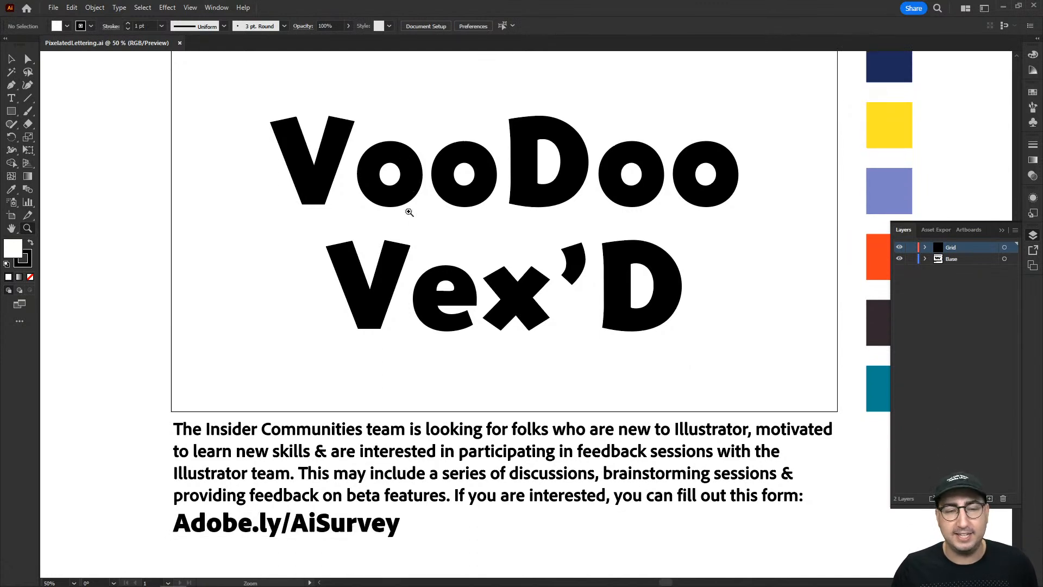
scroll(438, 226, "down", 2)
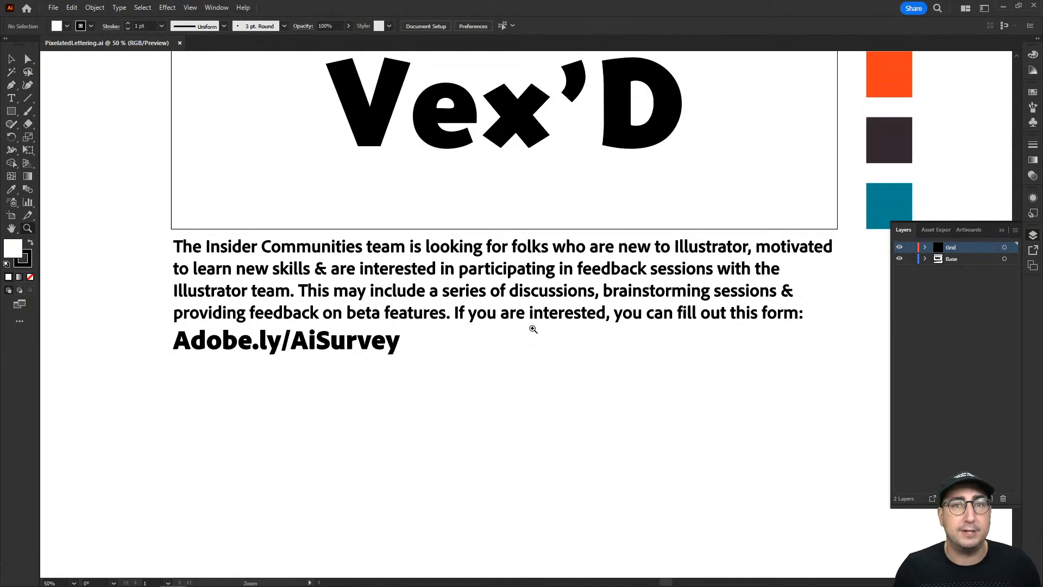
left_click(322, 348)
left_click(522, 308)
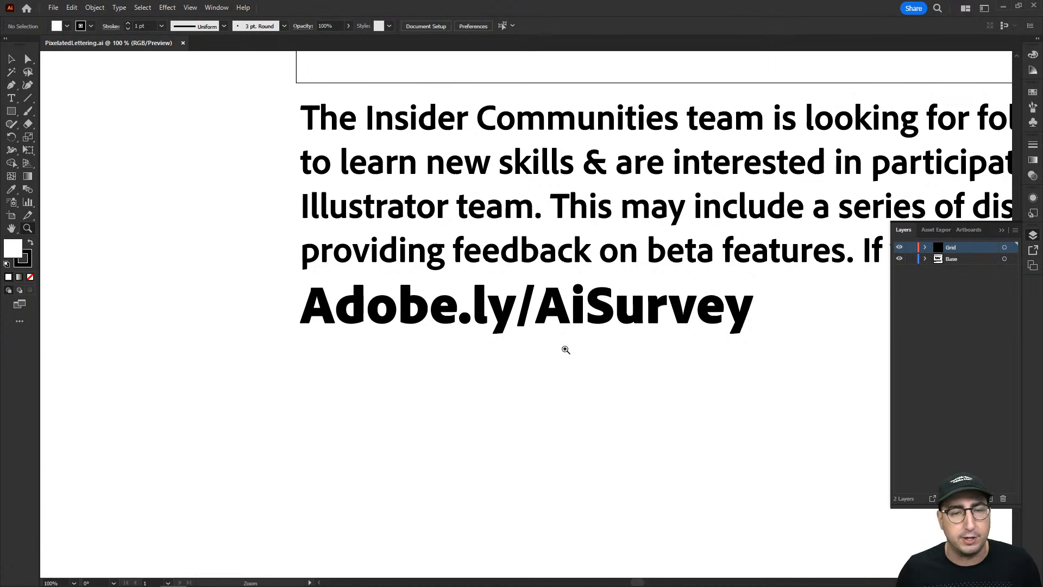
left_click(682, 285, "alt")
left_click(676, 274, "alt")
left_click_drag(673, 269, 582, 480)
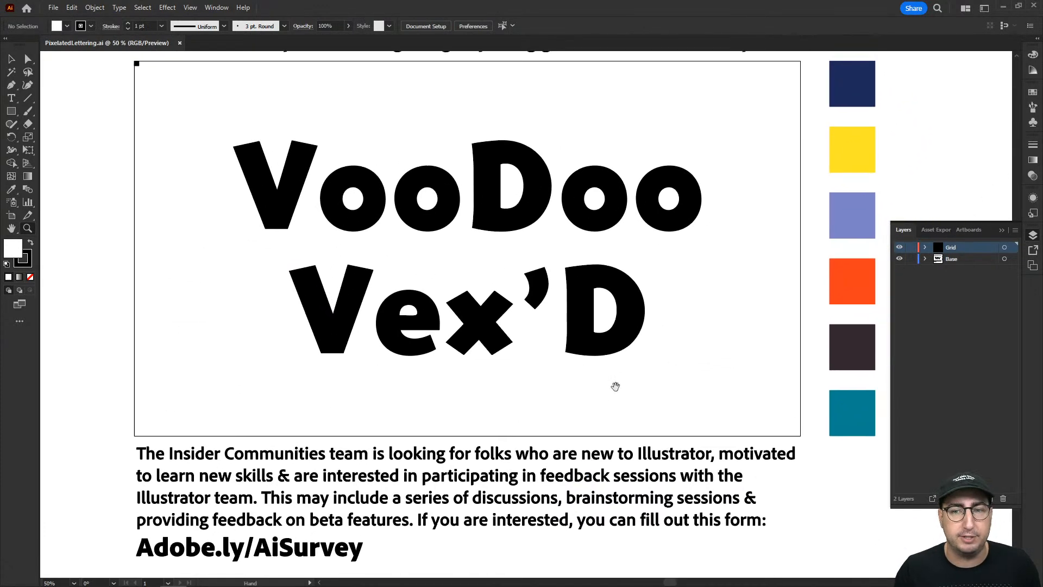
left_click_drag(622, 369, 619, 421)
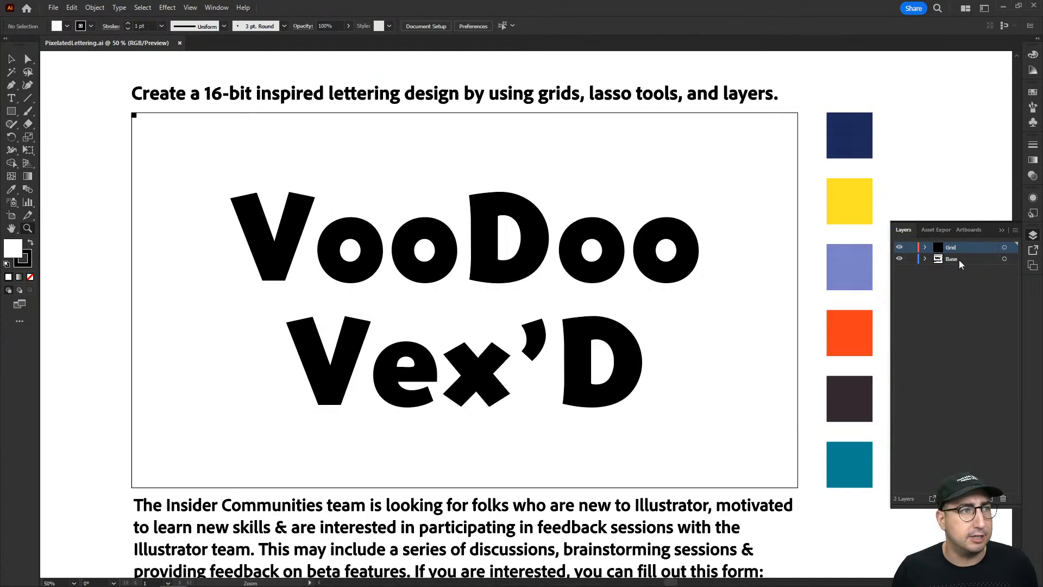
Check the contents of the Grid and Base layers by toggling their visibility, and lock the Base layer.
left_click(900, 248)
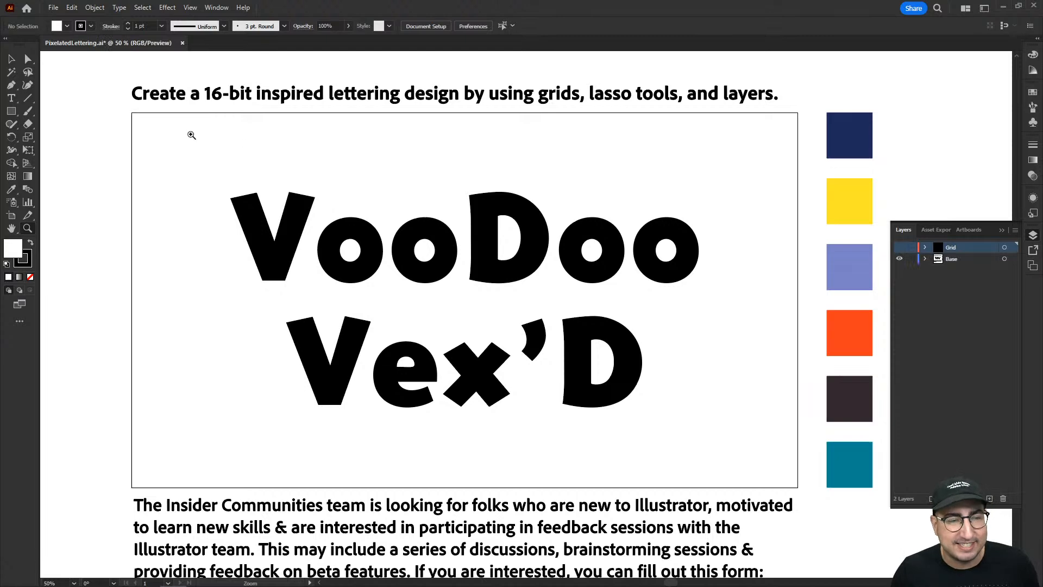
left_click(900, 248)
left_click(899, 259)
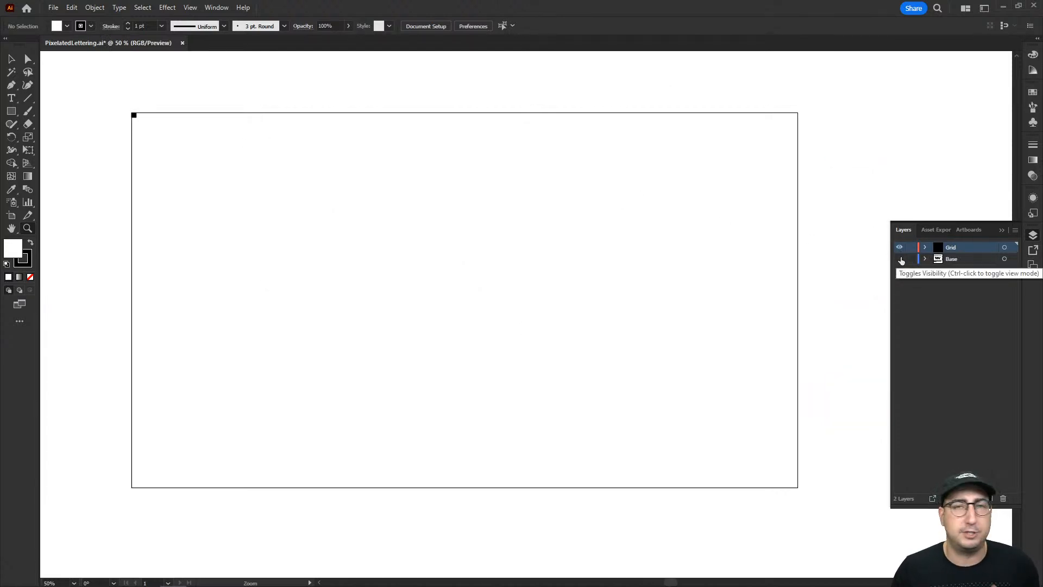
left_click(900, 259)
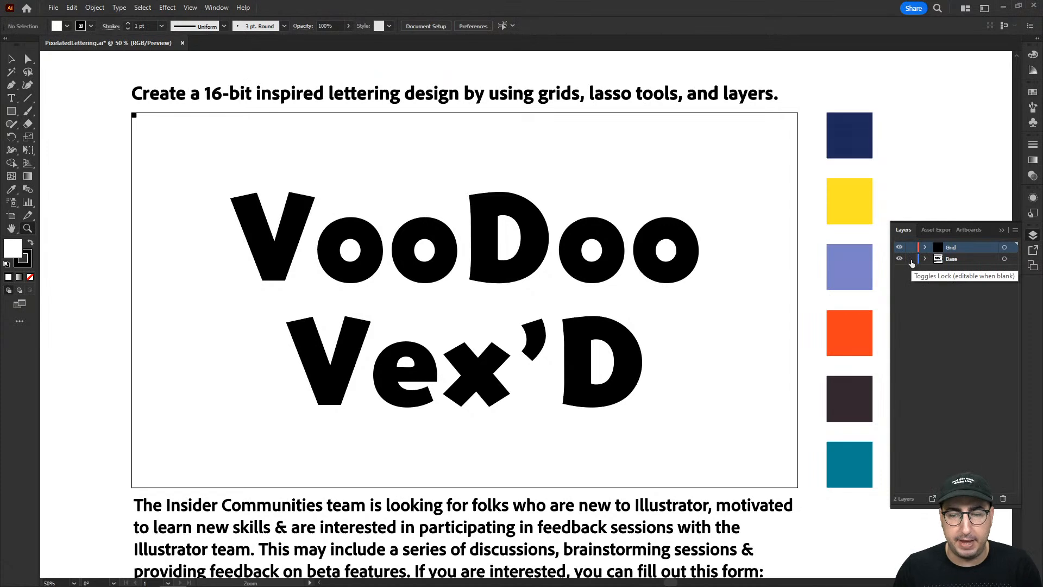
left_click(911, 259)
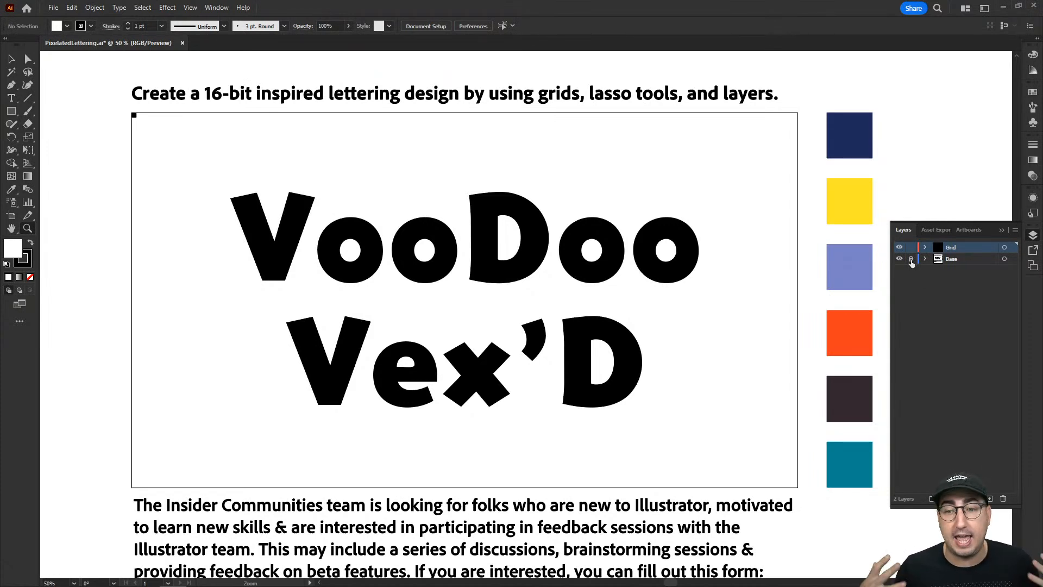
Duplicate the small black square in the artboard's upper-left corner 14.42 px horizontally so the copy sits flush beside it.
key("v")
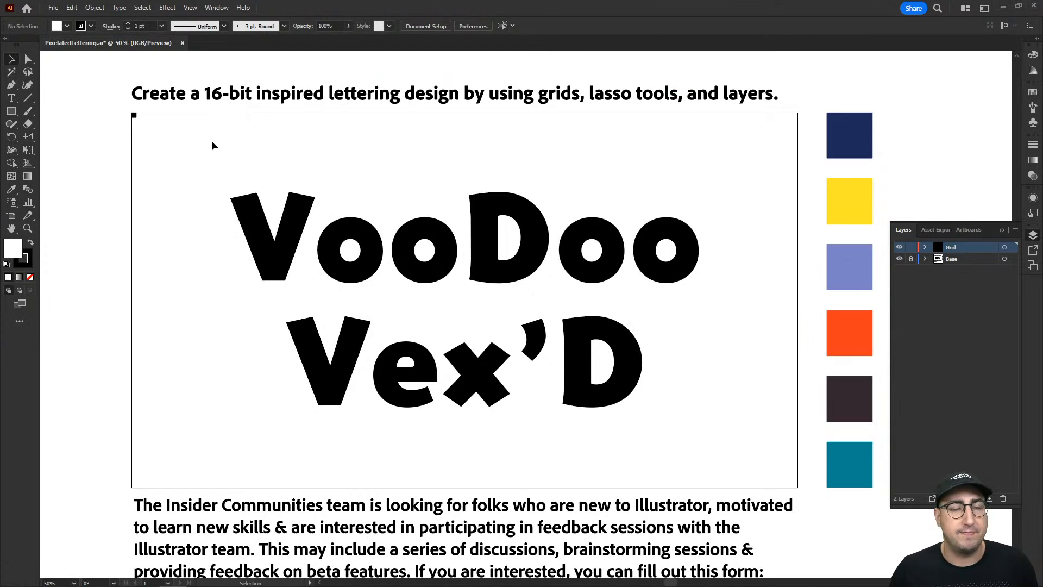
key("z")
left_click(152, 142)
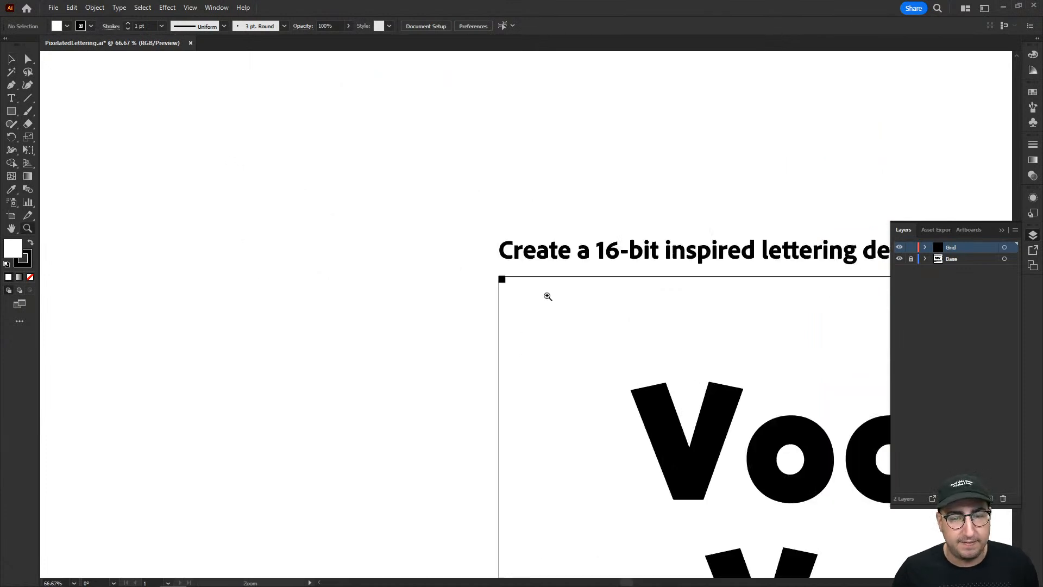
left_click(547, 296)
left_click(547, 296)
left_click(496, 312)
left_click_drag(503, 334, 261, 261)
key("v")
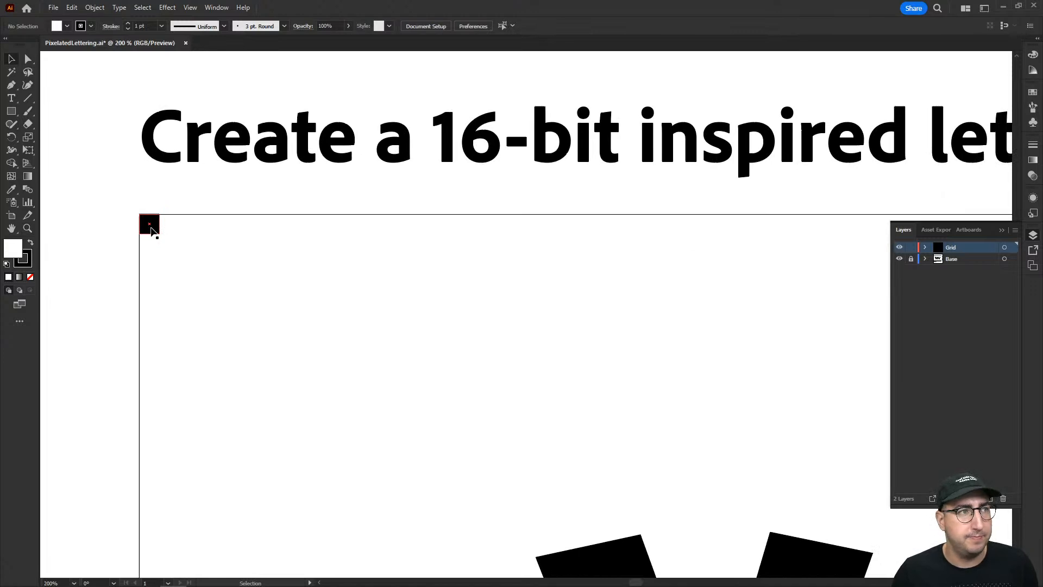
left_click_drag(153, 228, 172, 230)
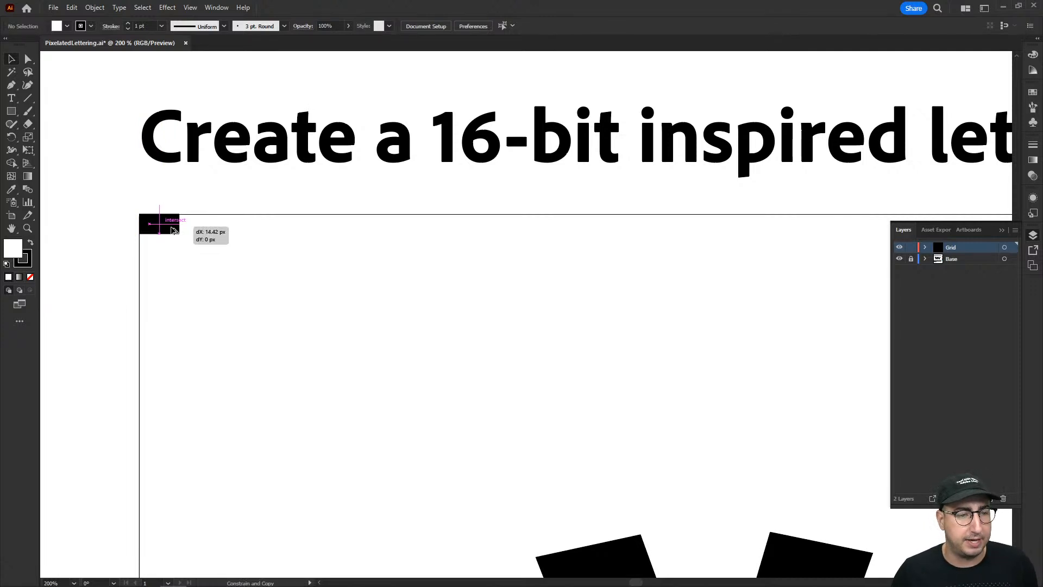
left_click_drag(172, 230, 173, 230)
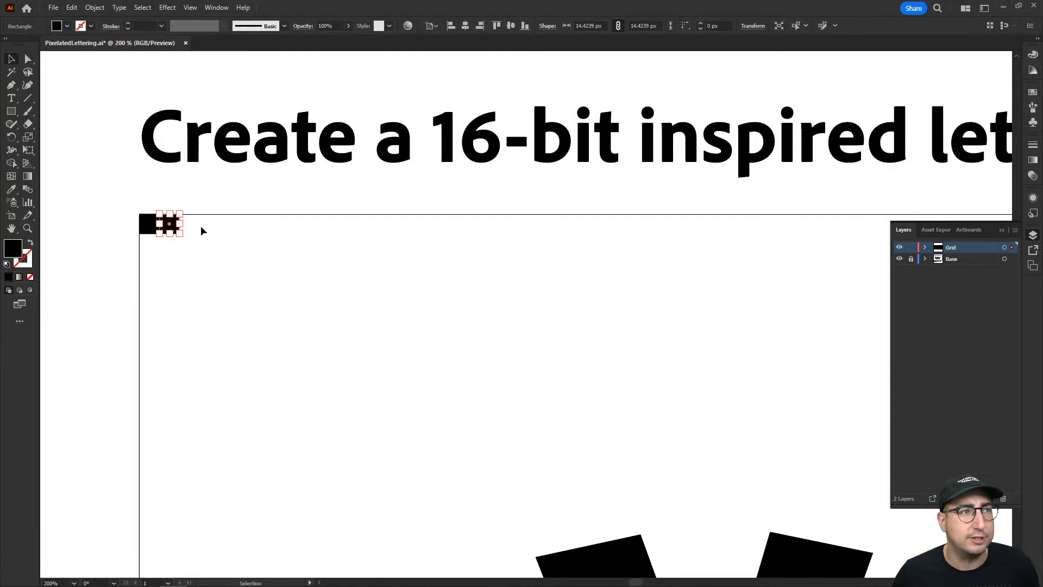
Repeat the last transformation with Transform Again to add a third square to the row.
left_click(95, 7)
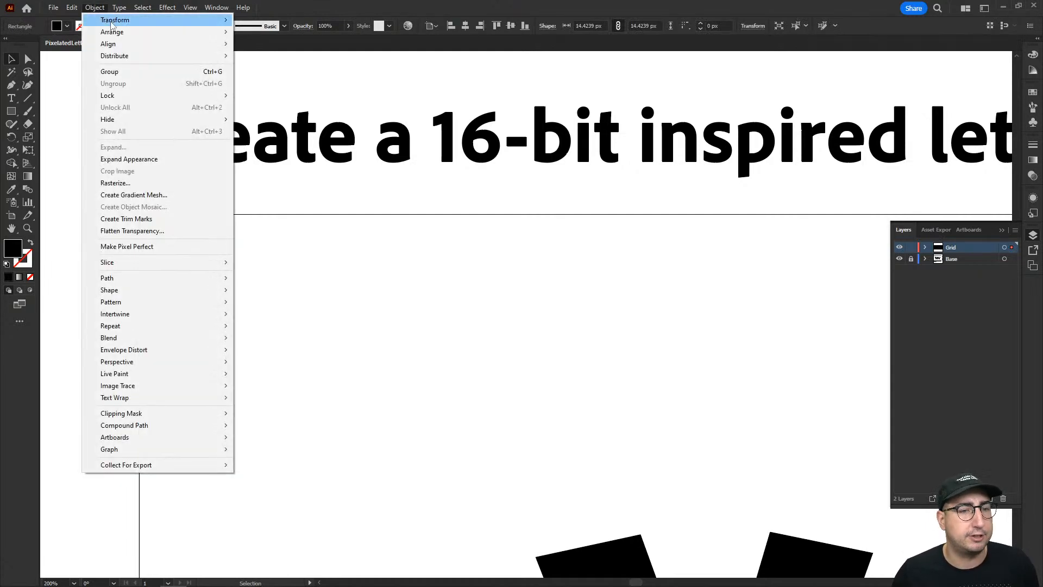
mouse_move(113, 22)
left_click(276, 20)
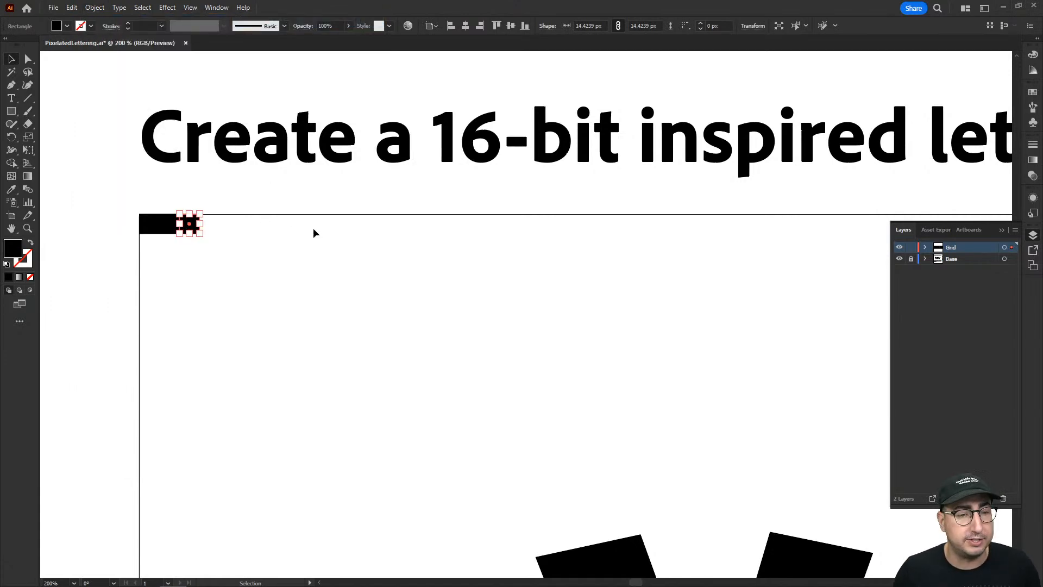
Keep repeating the duplication until the row of black squares spans the full width of the artboard.
key("z")
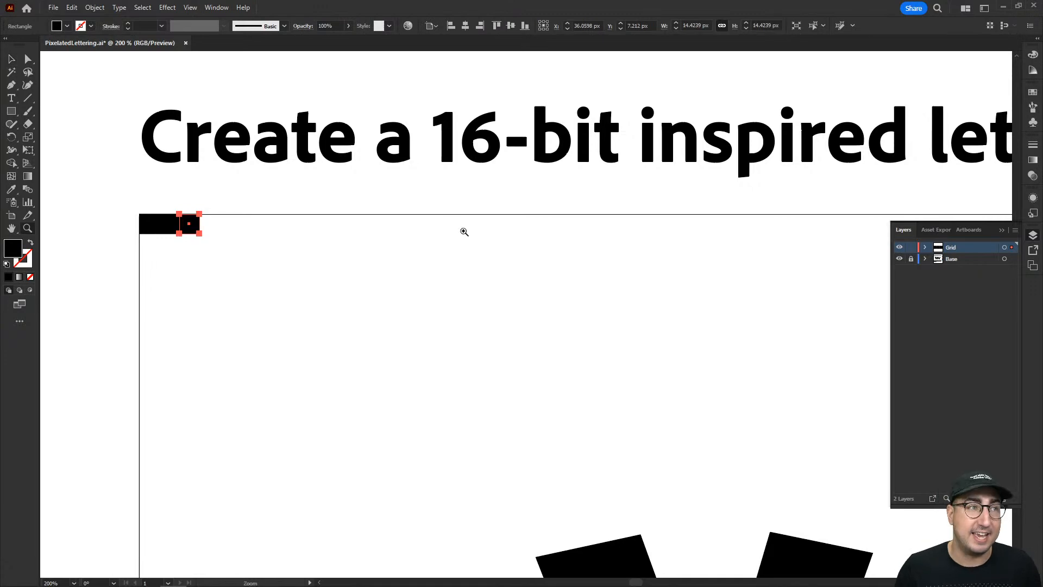
left_click(517, 247, "alt")
left_click_drag(548, 287, 346, 266)
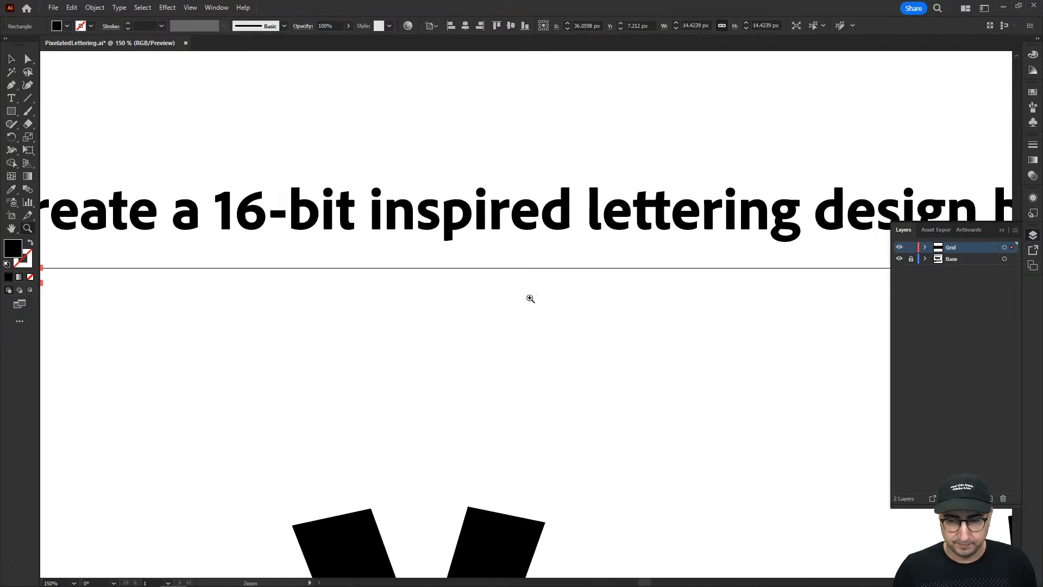
left_click(560, 296, "alt")
left_click(560, 296, "alt")
left_click_drag(574, 321, 407, 246)
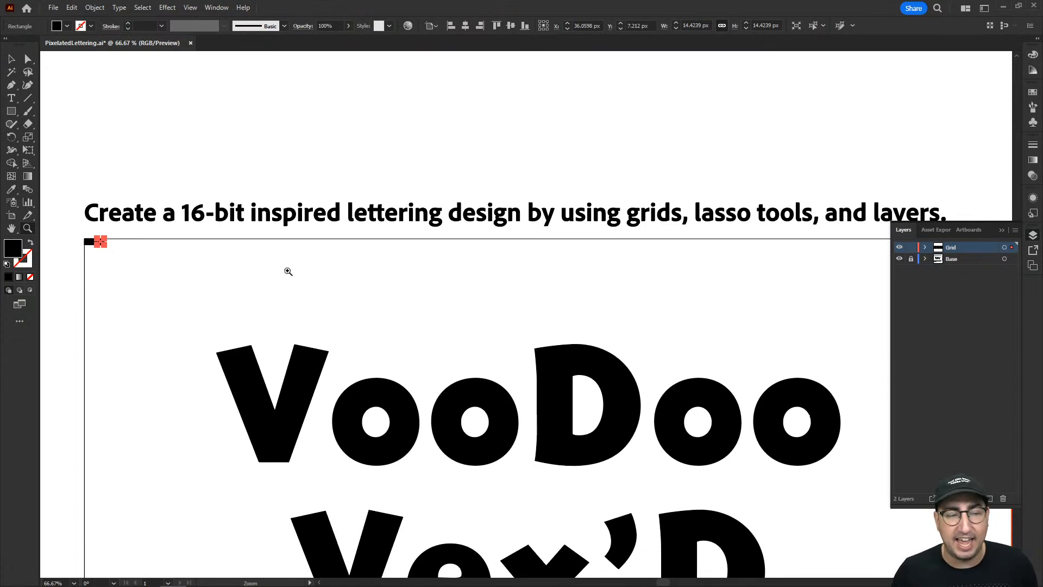
key("ctrl+d")
key("ctrl+d")
key("ctrl+d")
key("ctrl+d")
key("ctrl+d")
key("ctrl+d")
key("ctrl+d")
key("ctrl+d")
key("ctrl+d")
key("ctrl+d")
key("ctrl+d")
key("ctrl+d")
key("ctrl+d")
key("ctrl+d")
key("ctrl+d")
key("ctrl+d")
key("ctrl+d")
key("ctrl+d")
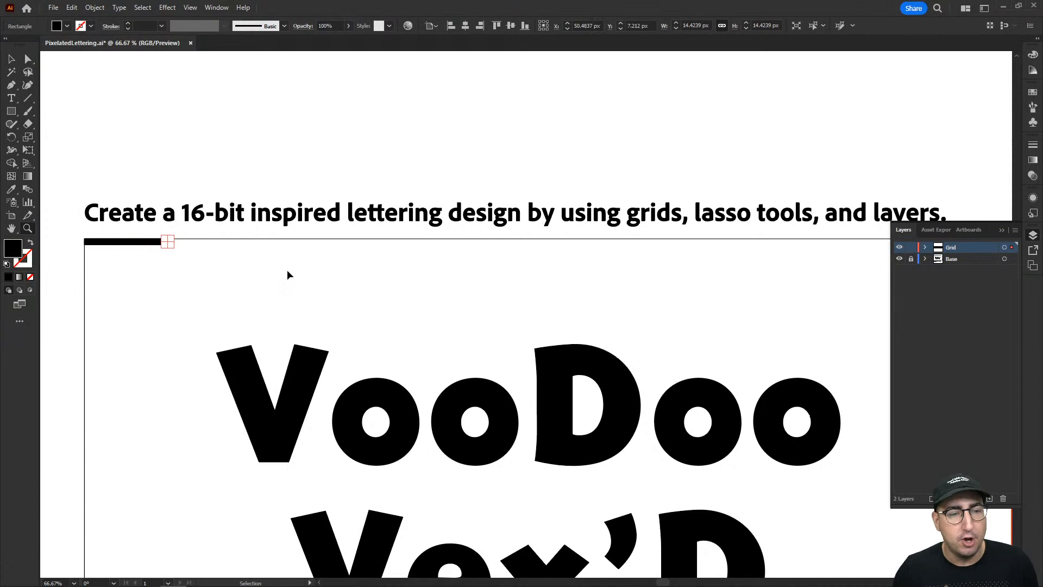
key("ctrl+d")
key("ctrl+d")
key("ctrl+d")
key("ctrl+d")
key("ctrl+d")
key("ctrl+d")
key("ctrl+d")
key("ctrl+d")
key("ctrl+d")
key("ctrl+d")
key("ctrl+d")
key("ctrl+d")
key("ctrl+d")
key("ctrl+d")
key("ctrl+d")
key("ctrl+d")
key("ctrl+d")
key("ctrl+d")
key("ctrl+d")
key("ctrl+d")
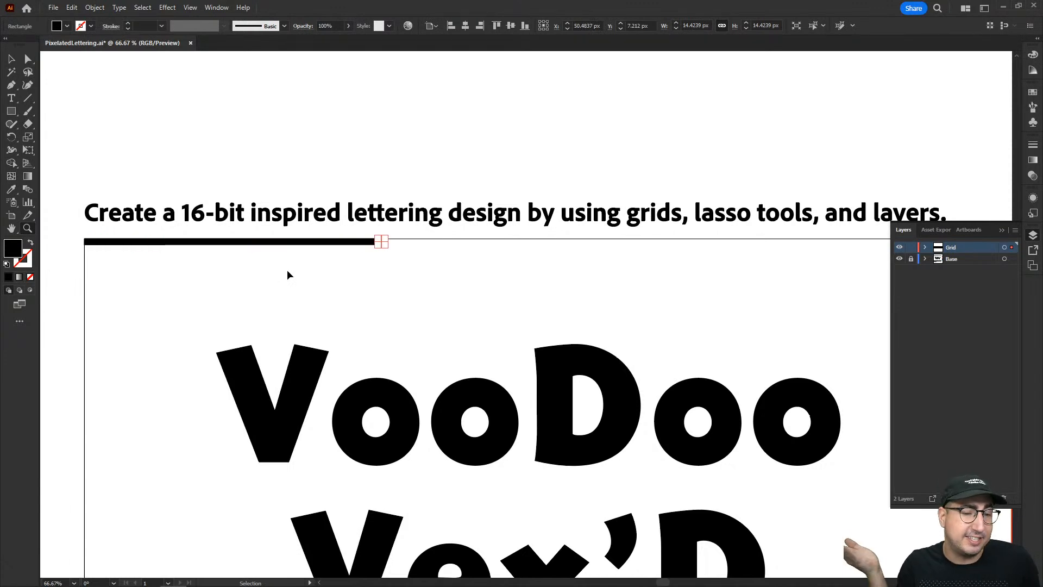
key("ctrl+d")
key("ctrl+d")
key("ctrl+d")
key("ctrl+d")
key("ctrl+d")
key("ctrl+d")
key("ctrl+d")
key("ctrl+d")
key("ctrl+d")
key("ctrl+d")
key("ctrl+d")
key("ctrl+d")
key("ctrl+d")
key("ctrl+d")
key("ctrl+d")
key("ctrl+d")
key("ctrl+d")
key("ctrl+d")
key("ctrl+d")
key("ctrl+d")
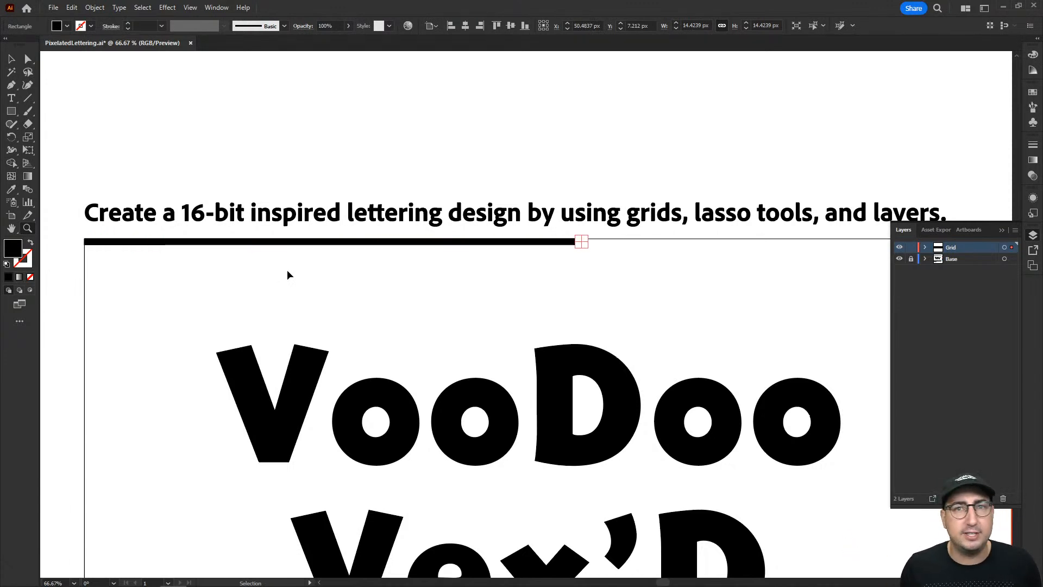
key("ctrl+d")
key("ctrl+d")
key("ctrl+d")
key("ctrl+d")
key("ctrl+d")
key("ctrl+d")
key("ctrl+d")
key("ctrl+d")
key("ctrl+d")
key("ctrl+d")
key("ctrl+d")
key("ctrl+d")
key("ctrl+d")
key("ctrl+d")
key("ctrl+d")
key("ctrl+d")
key("ctrl+d")
key("ctrl+d")
key("ctrl+d")
key("ctrl+d")
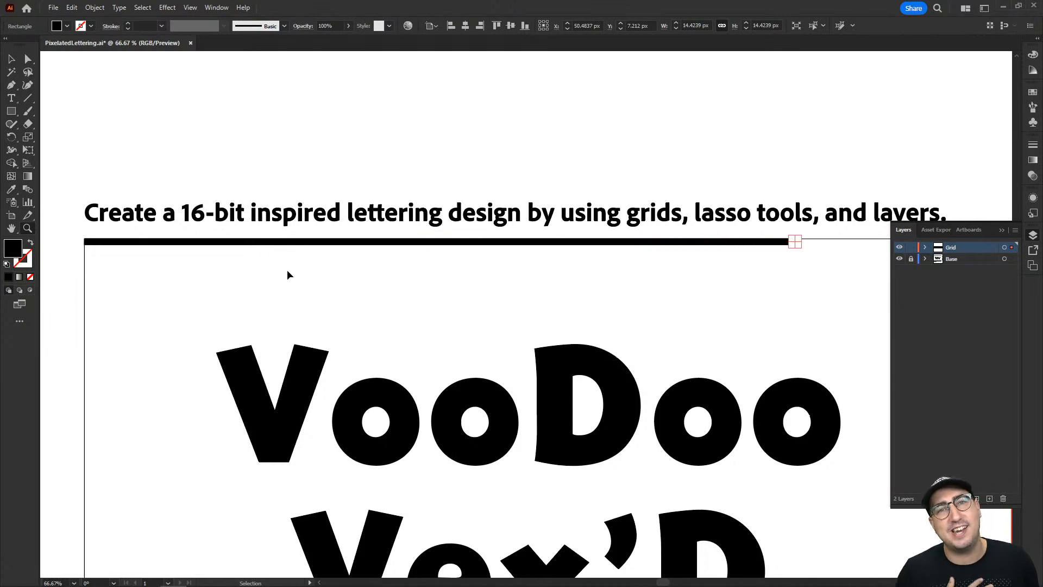
key("ctrl+d")
key("ctrl+d")
key("ctrl+d")
key("ctrl+d")
key("ctrl+d")
key("ctrl+d")
key("ctrl+d")
key("ctrl+d")
key("ctrl+d")
key("ctrl+d")
key("ctrl+d")
key("ctrl+d")
key("ctrl+d")
key("ctrl+d")
key("ctrl+d")
key("ctrl+d")
key("ctrl+d")
key("ctrl+d")
Select the whole row of squares, group it, and scale it to 1920 px wide so it meets the artboard's right edge.
left_click_drag(580, 254, 312, 240)
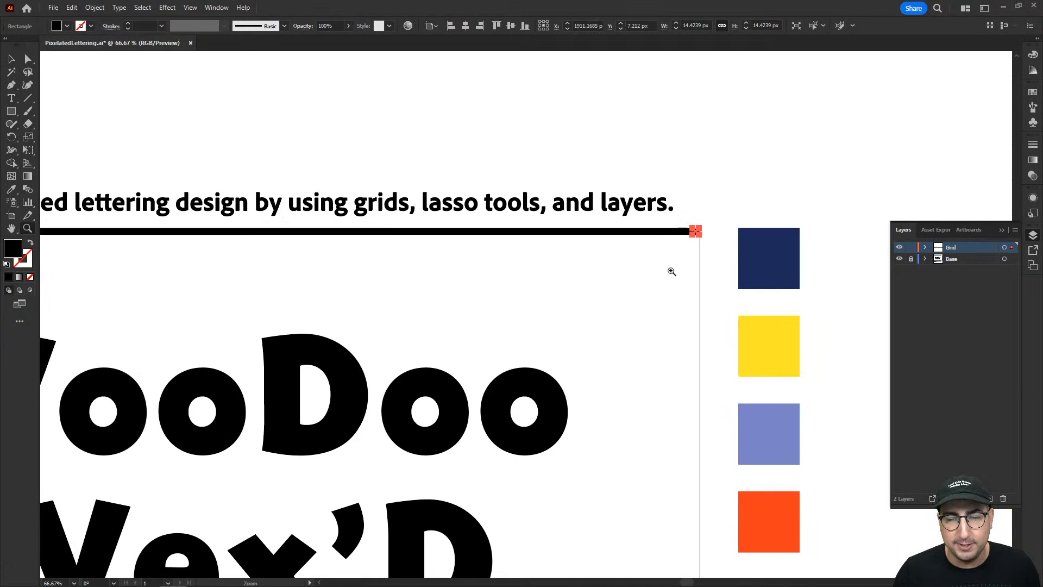
scroll(696, 261, "left", 5)
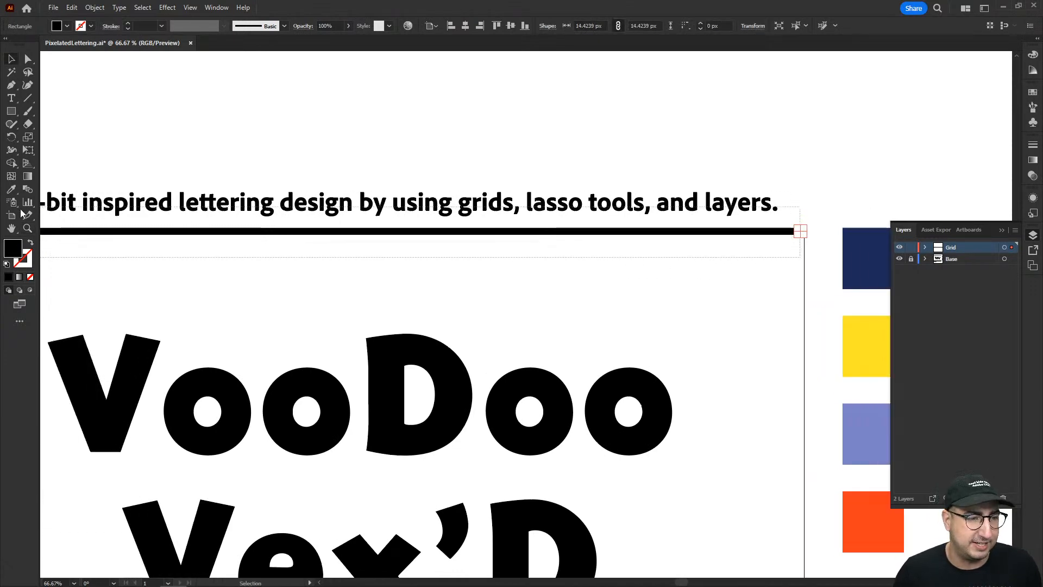
left_click_drag(12, 239, 90, 233)
left_click_drag(824, 264, 433, 264)
key("z")
left_click(626, 242)
left_click(627, 242)
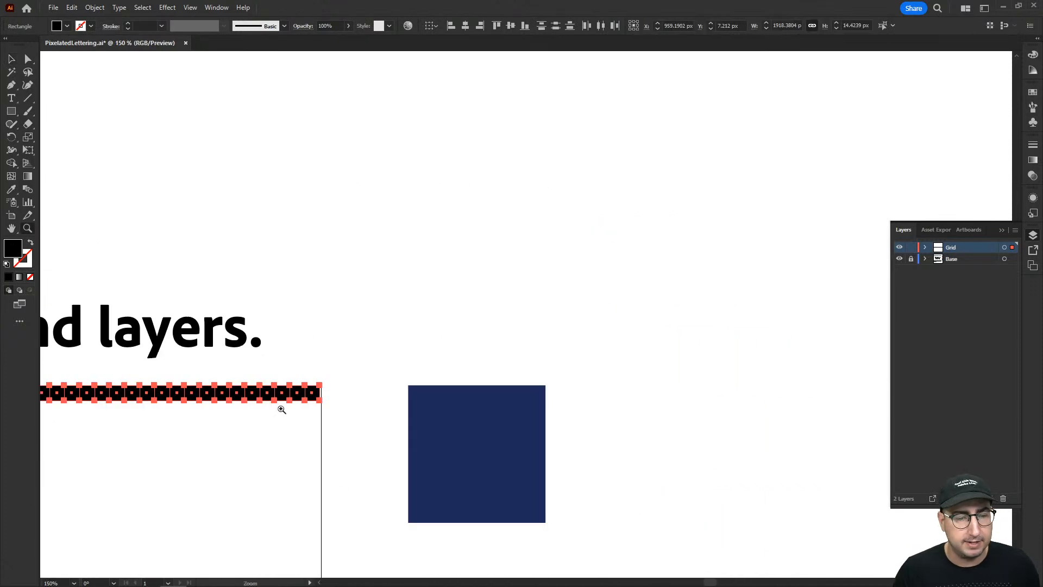
left_click(281, 408)
left_click(551, 310)
key("v")
left_click_drag(542, 302, 542, 302)
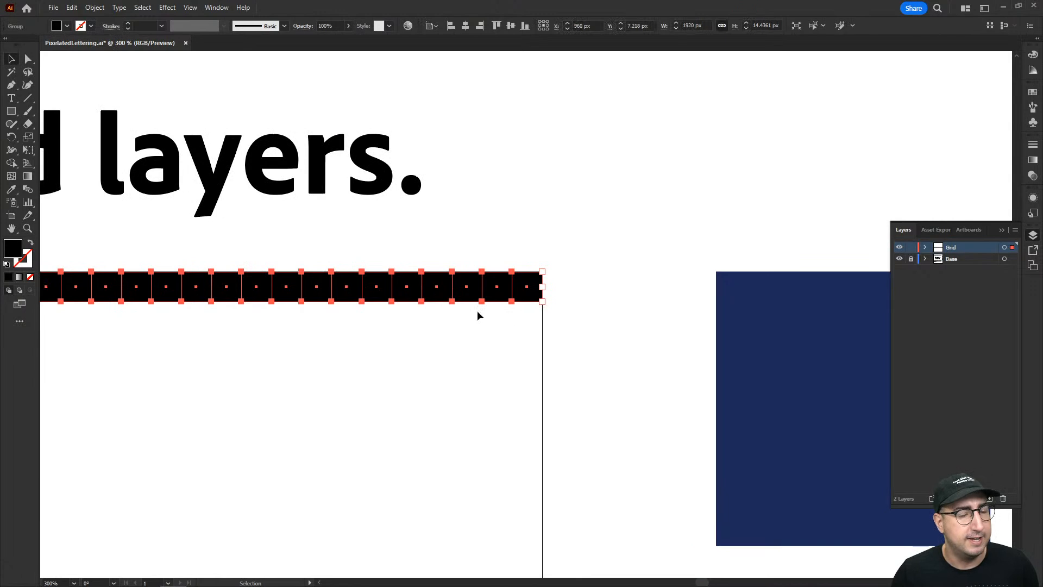
Duplicate the grouped row of squares straight down so the copy sits flush beneath the first row.
key("z")
left_click(494, 306)
left_click(507, 290)
left_click(507, 290)
key("v")
left_click_drag(515, 315, 517, 396)
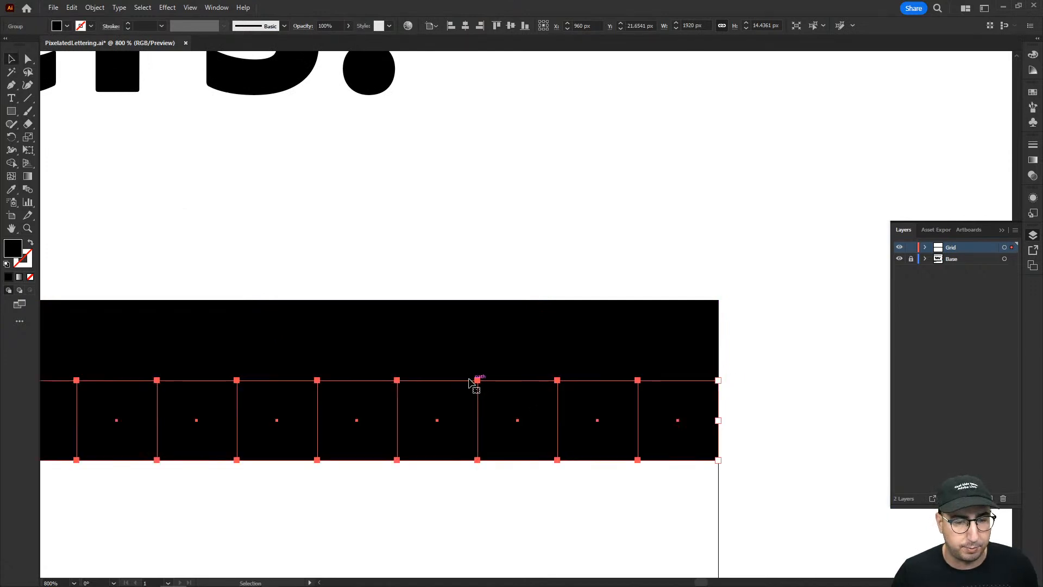
Fill both rows of squares with the yellow swatch.
left_click_drag(447, 283, 593, 482)
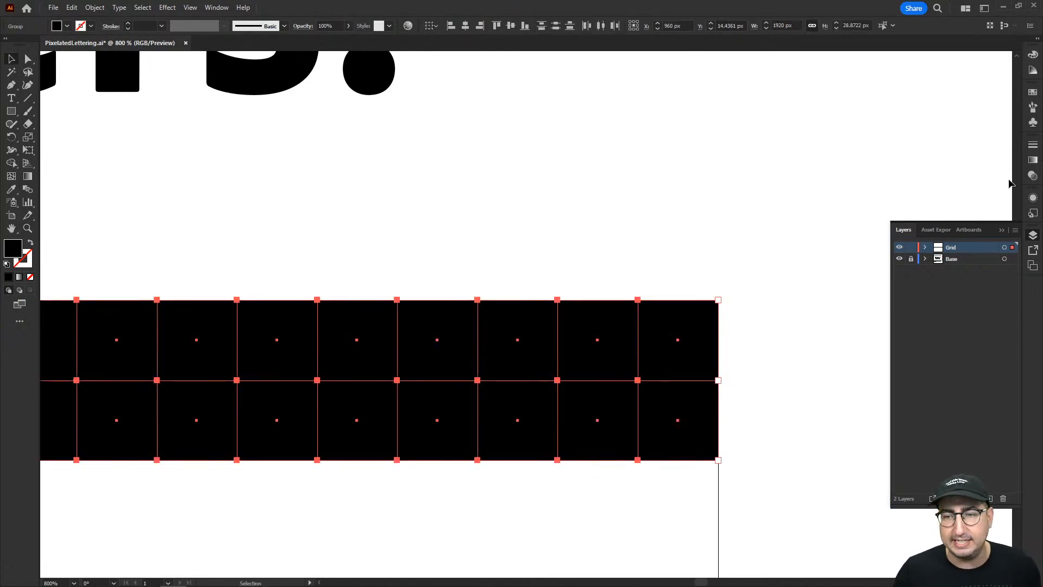
left_click(1032, 97)
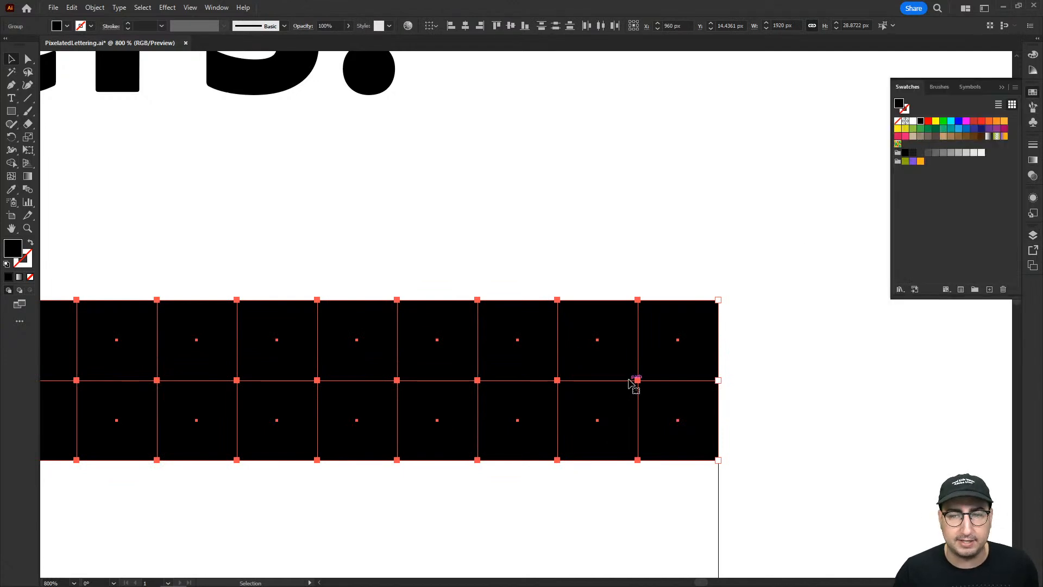
left_click(936, 122)
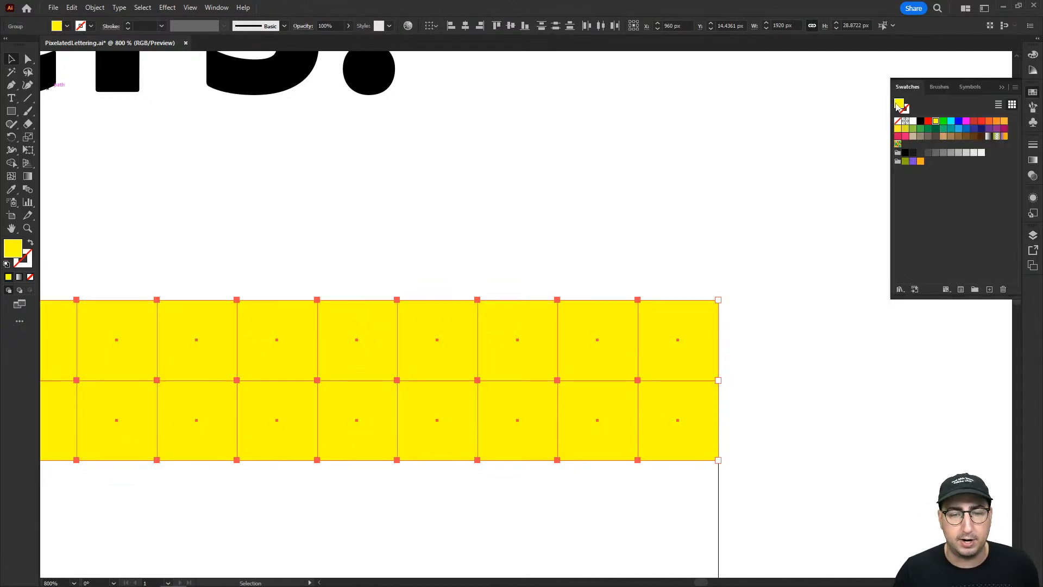
Set the blending mode of the two yellow rows of squares to Multiply and deselect them.
left_click(684, 211)
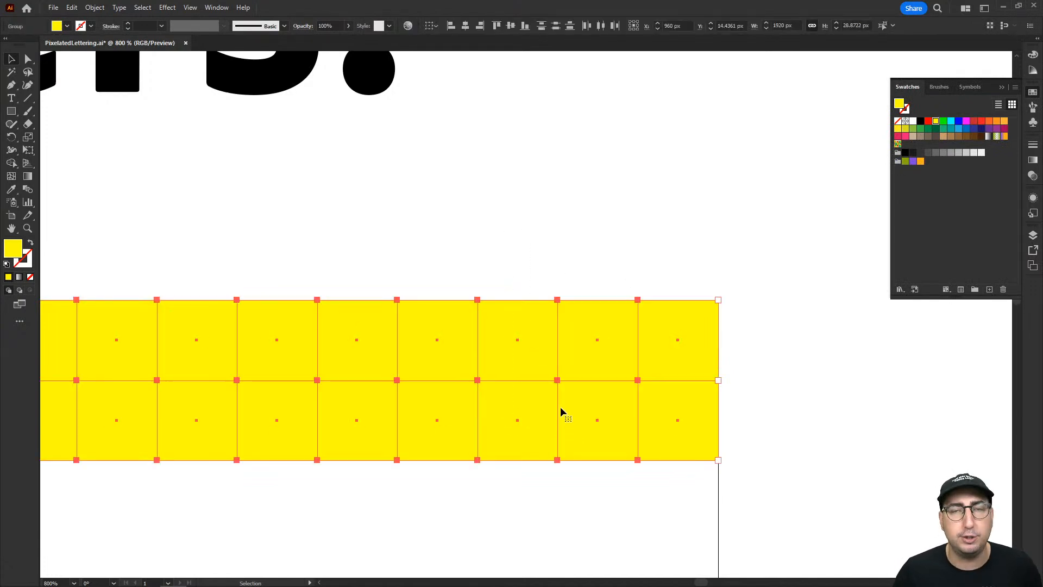
left_click(1035, 176)
left_click(926, 157)
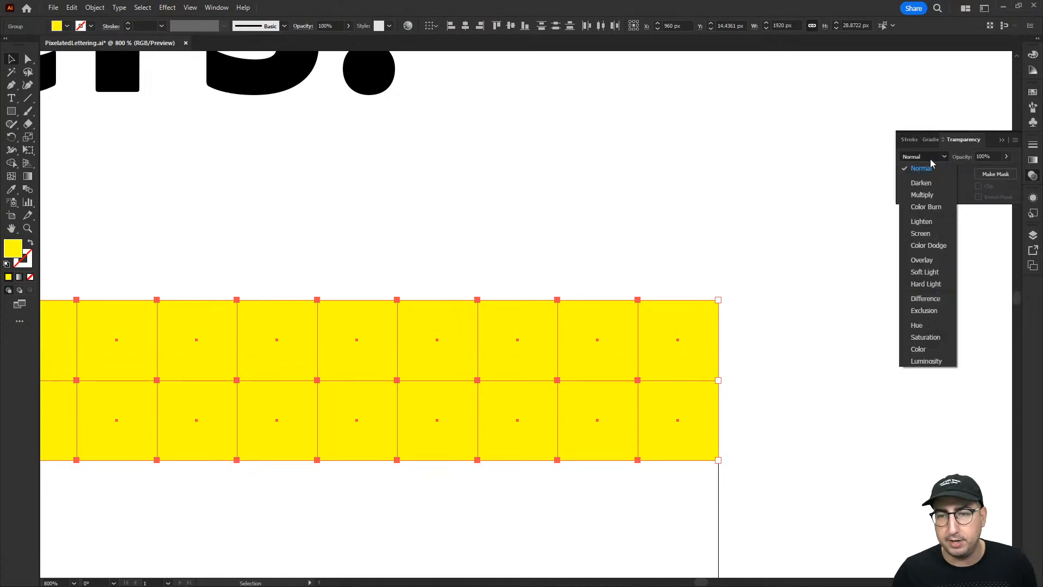
left_click(931, 197)
left_click(701, 221)
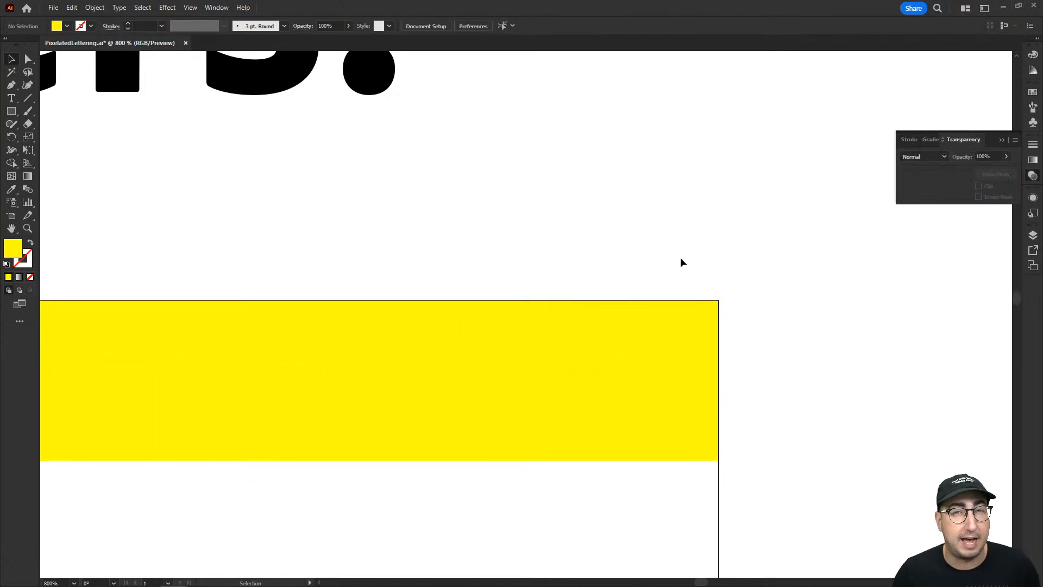
Select both yellow rows and duplicate them straight down so the copy sits flush beneath the originals.
left_click_drag(676, 261, 540, 505)
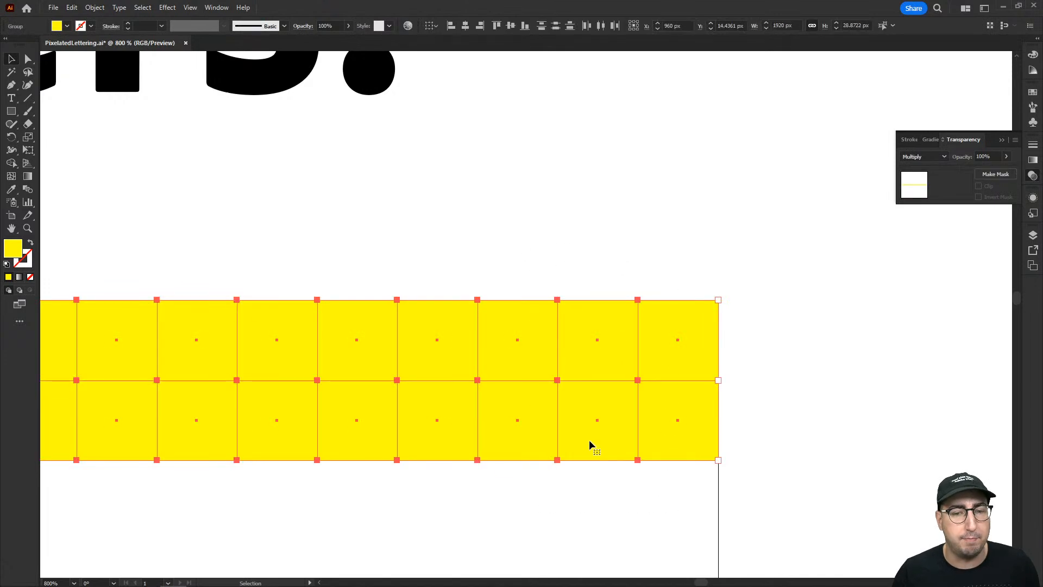
left_click_drag(589, 438, 560, 343)
left_click_drag(578, 189, 579, 354)
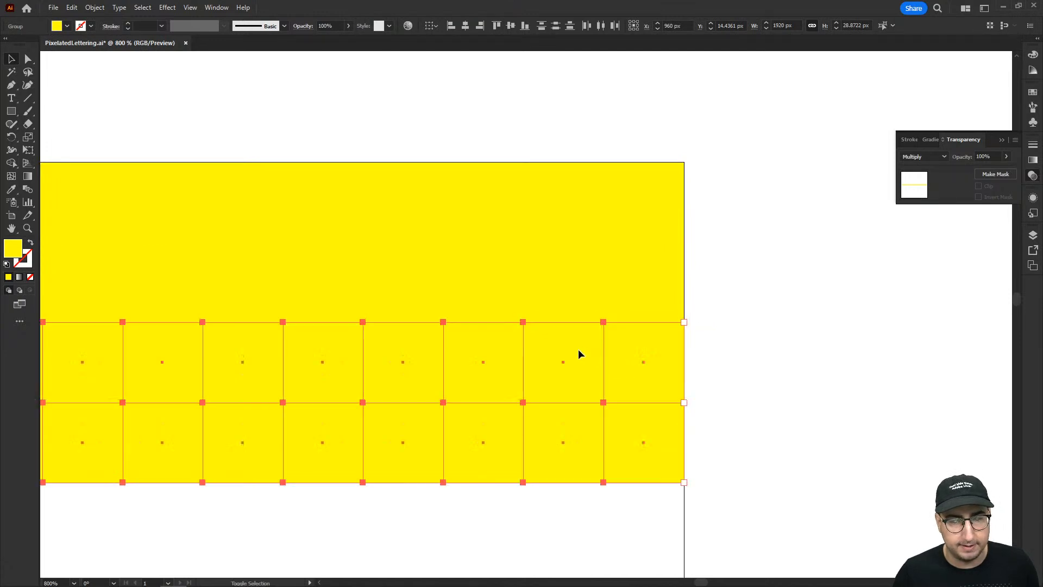
Select all four rows of squares and duplicate them straight down, flush against the lower edge of the originals.
left_click(543, 332, "ctrl+alt")
left_click(543, 333, "ctrl+alt")
left_click(543, 333, "ctrl+alt")
left_click(543, 332, "ctrl+alt")
left_click(543, 332, "ctrl+alt")
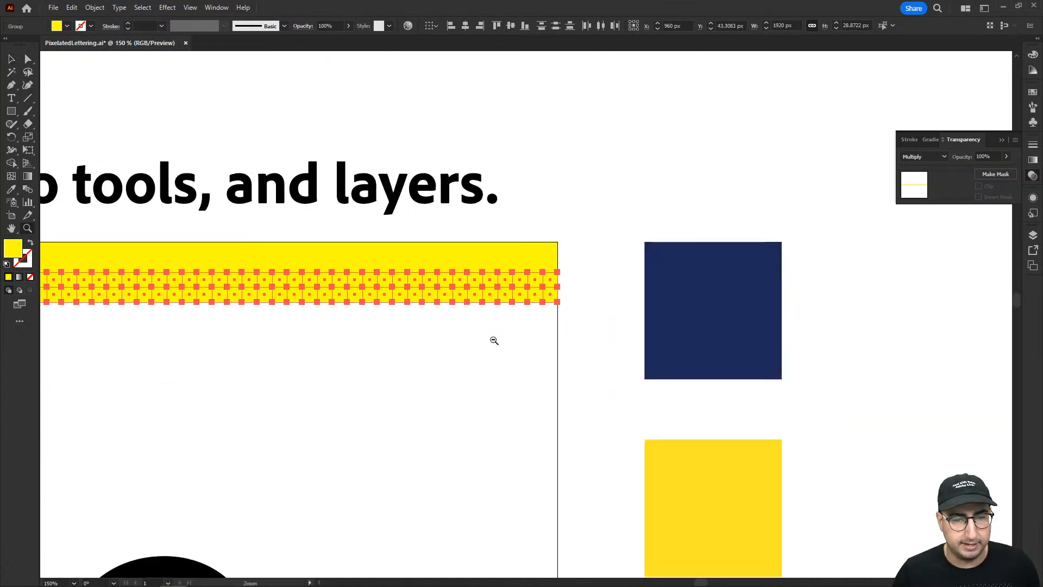
left_click(491, 340, "ctrl+alt")
left_click(558, 296, "ctrl")
left_click(558, 297, "ctrl")
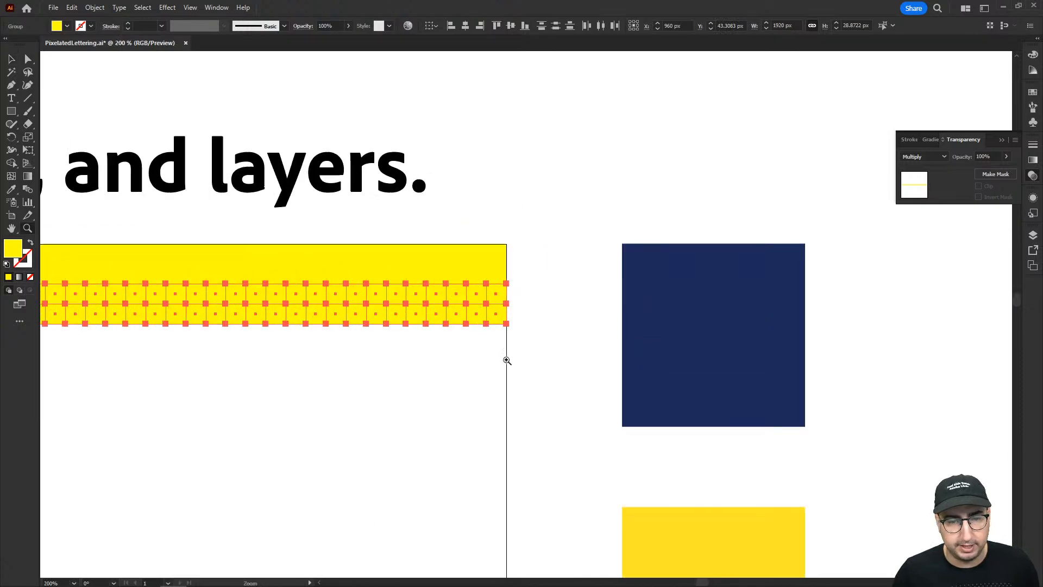
left_click(500, 362, "ctrl")
left_click_drag(505, 315, 456, 126)
left_click_drag(466, 175, 467, 265)
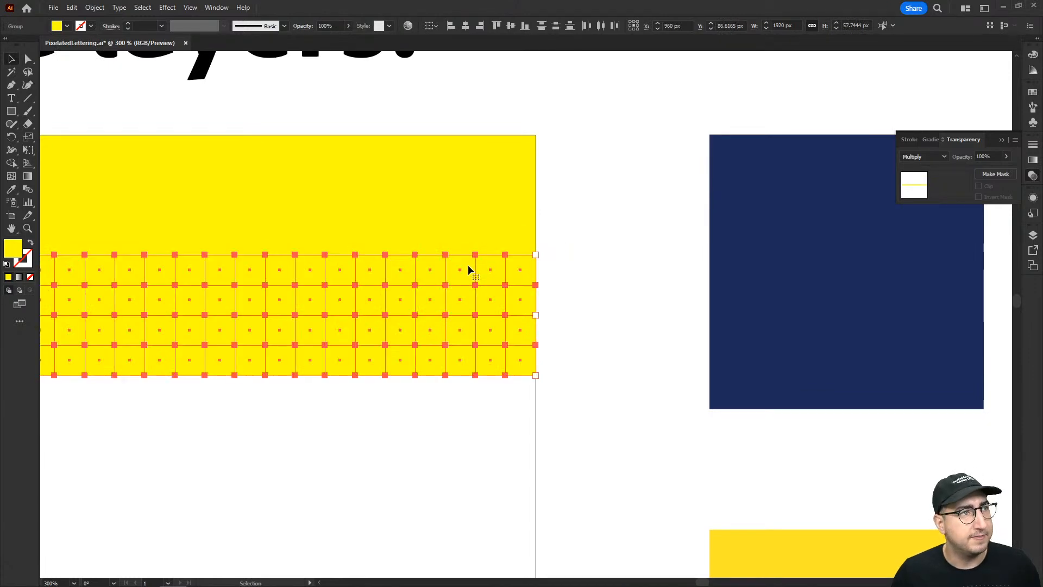
Repeat the four-row duplication down the artboard until yellow squares cover both lines of lettering, and deselect everything.
left_click(491, 281, "ctrl+alt")
left_click(491, 281, "ctrl+alt")
left_click(491, 281, "ctrl+alt")
left_click(491, 281, "ctrl+alt")
key("ctrl+d")
key("ctrl+d")
key("ctrl+d")
key("ctrl+d")
left_click_drag(448, 408, 616, 185)
key("ctrl+d")
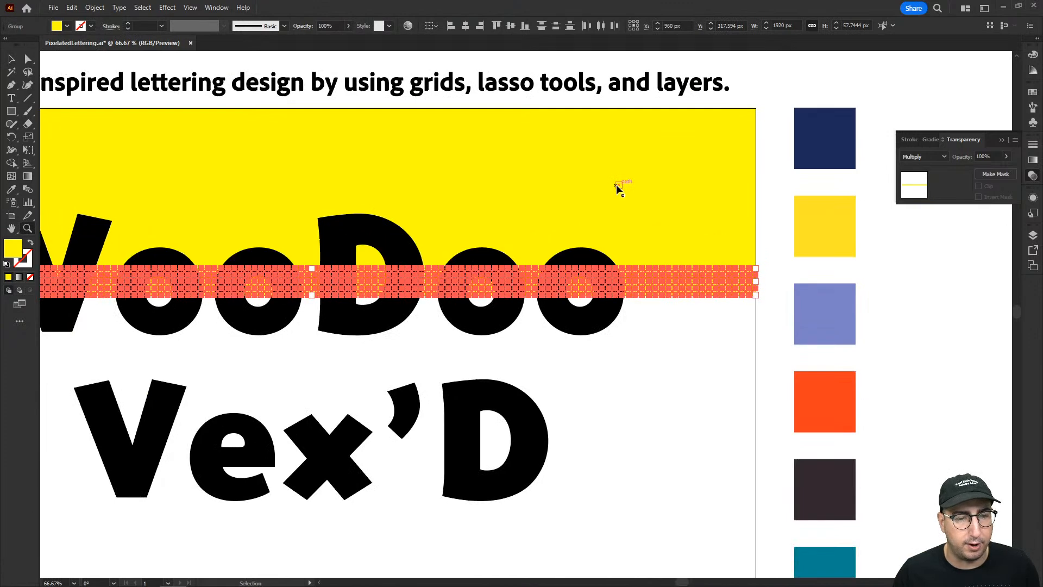
key("ctrl+d")
key("ctrl+d")
key("ctrl+d")
key("ctrl+d")
key("ctrl+d")
key("ctrl+d")
key("ctrl+d")
key("ctrl+d")
key("ctrl+d")
key("ctrl+d")
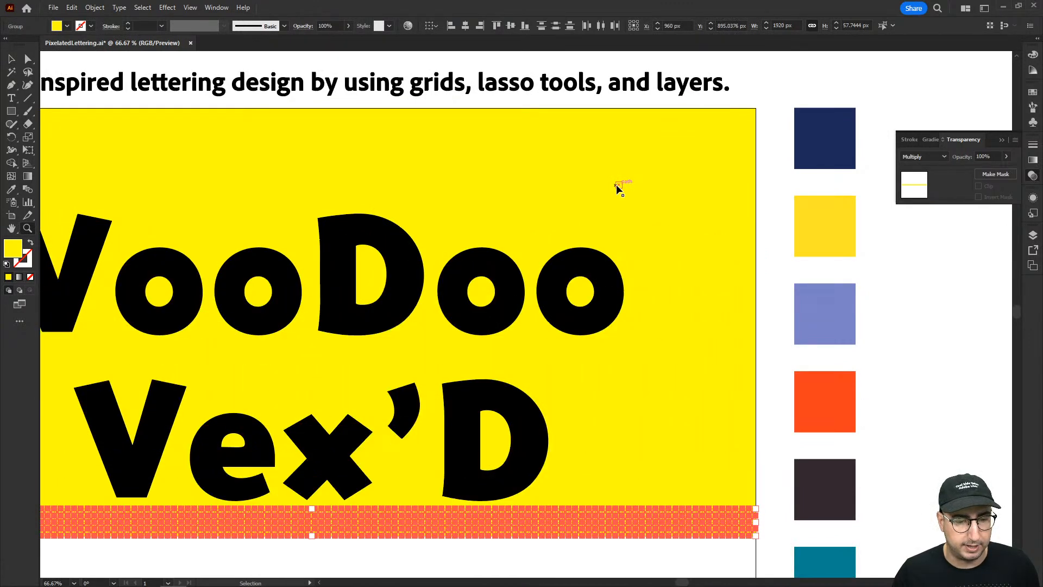
left_click_drag(477, 277, 598, 232)
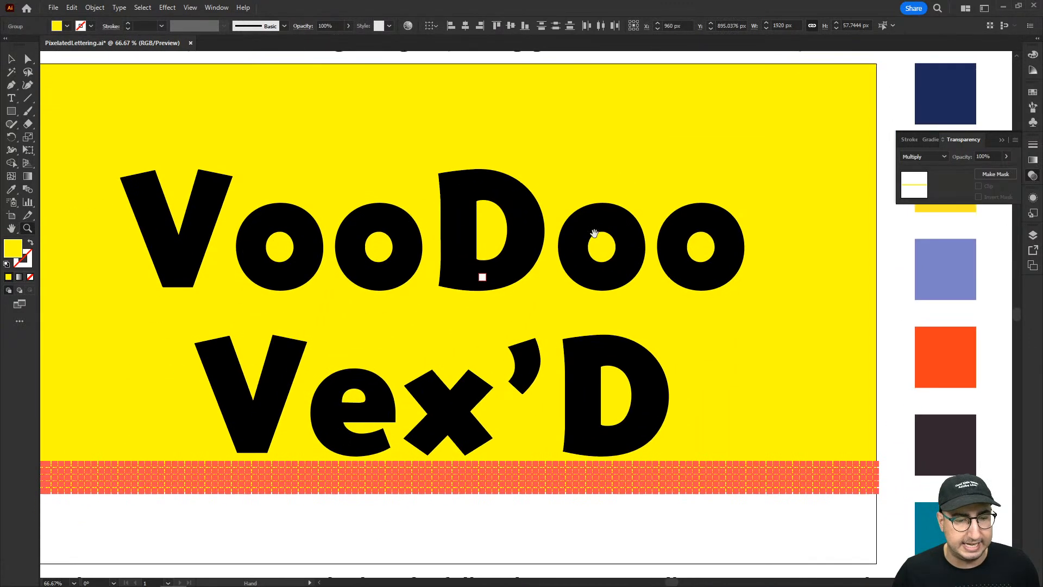
left_click(485, 550)
Lasso the band of grid squares along the artboard's upper edge, above the lettering, and delete it together with its leftover segments.
key("z")
left_click(545, 305, "alt")
left_click_drag(545, 305, 540, 309)
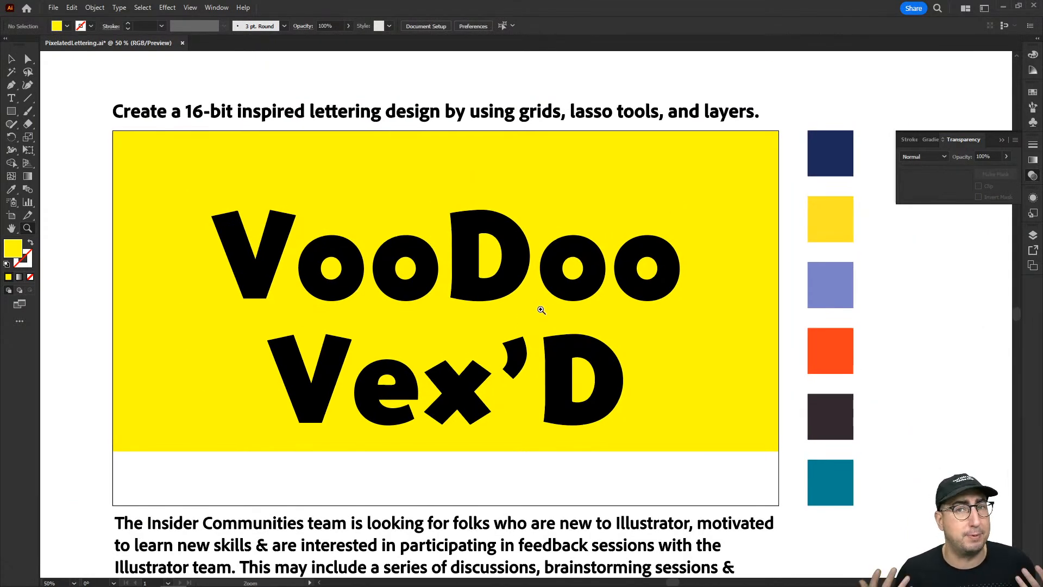
left_click(29, 73)
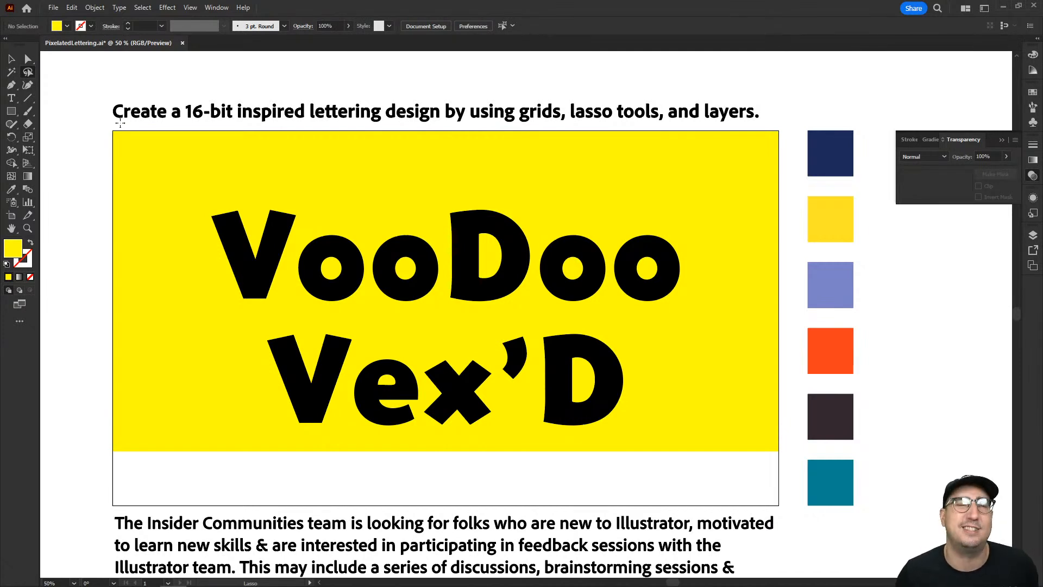
mouse_move(120, 124)
left_mouse_down()
mouse_move(91, 135)
mouse_move(90, 156)
mouse_move(183, 186)
mouse_move(731, 199)
mouse_move(773, 184)
mouse_move(788, 128)
mouse_move(787, 118)
mouse_move(697, 106)
mouse_move(293, 122)
left_mouse_up()
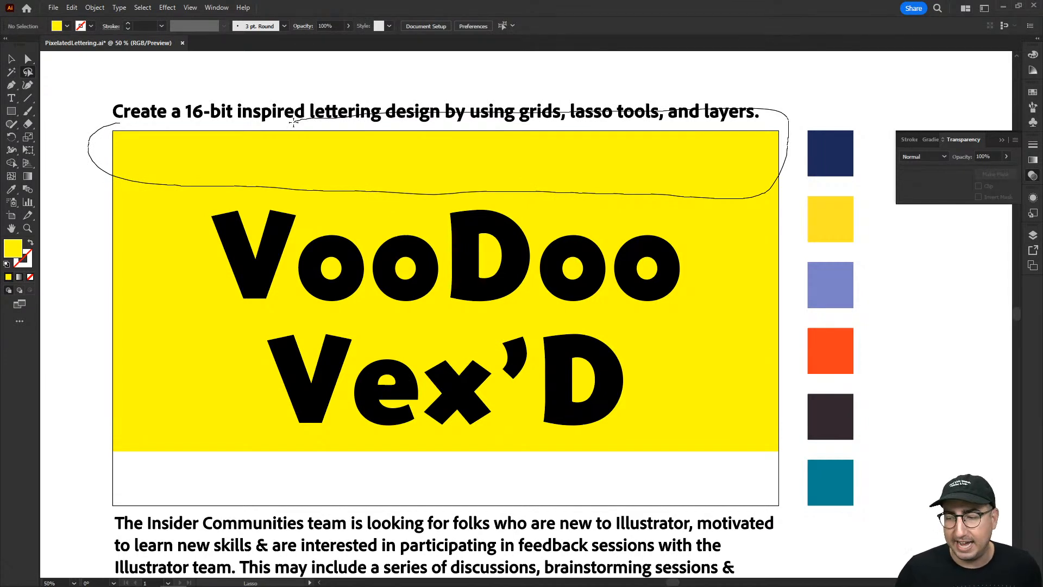
left_click_drag(294, 122, 293, 123)
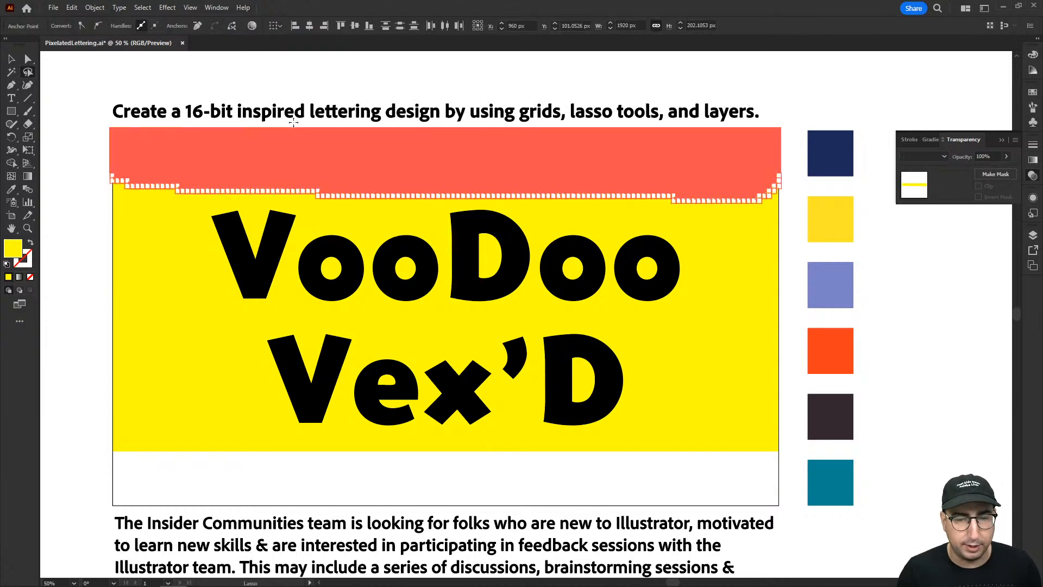
key("z")
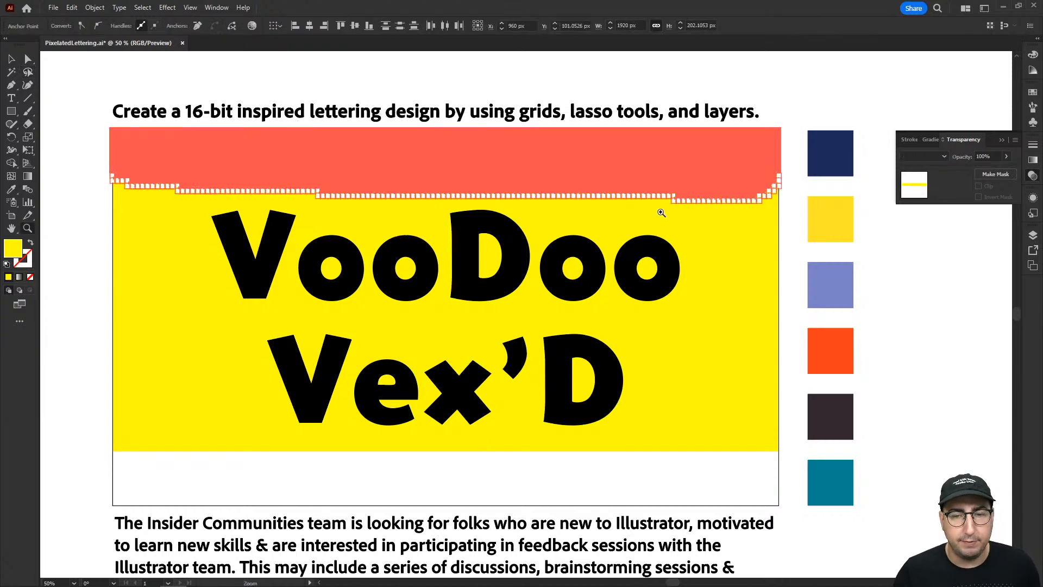
left_click(658, 215)
left_click(527, 435)
left_click(583, 142)
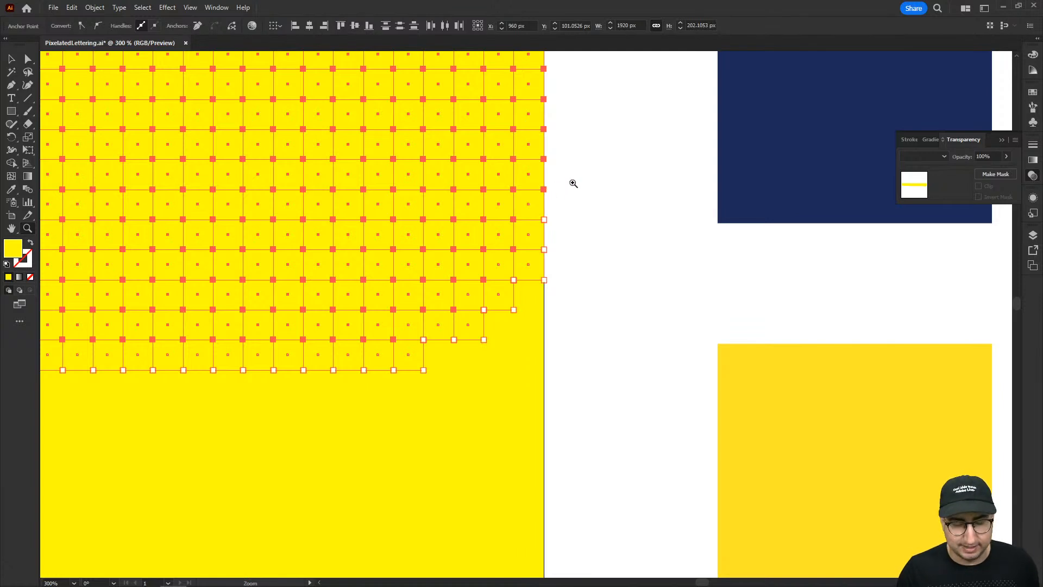
key("Delete")
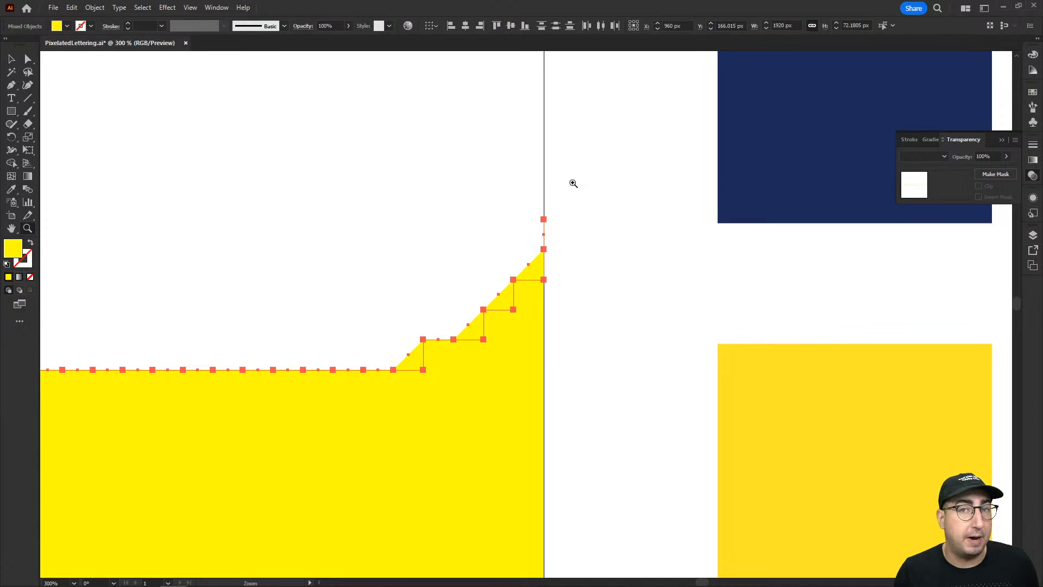
key("Delete")
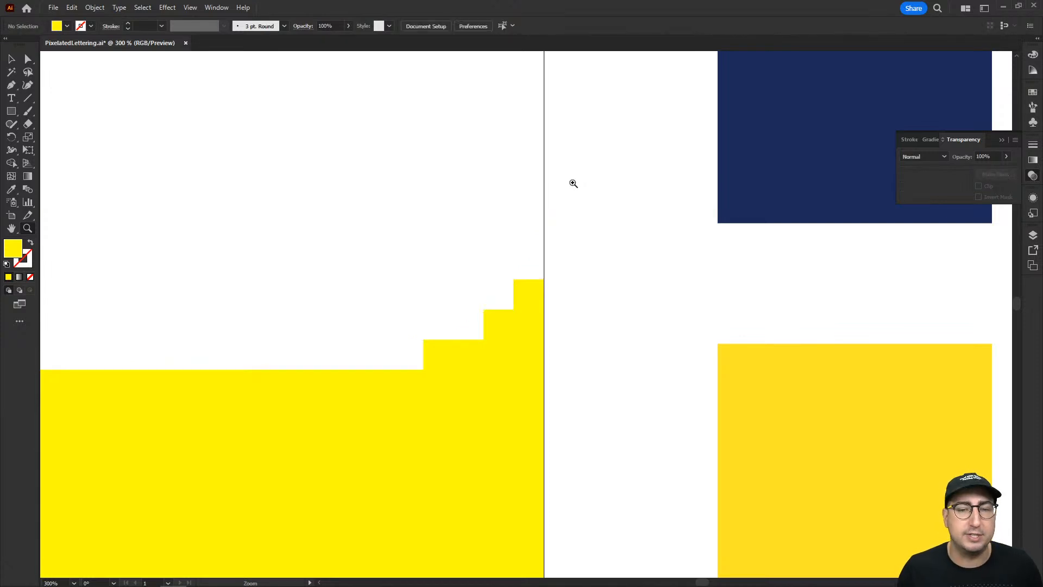
Lasso and delete the grid squares between the artboard's left edge and the slanted side of the lettering.
left_click(533, 303, "alt")
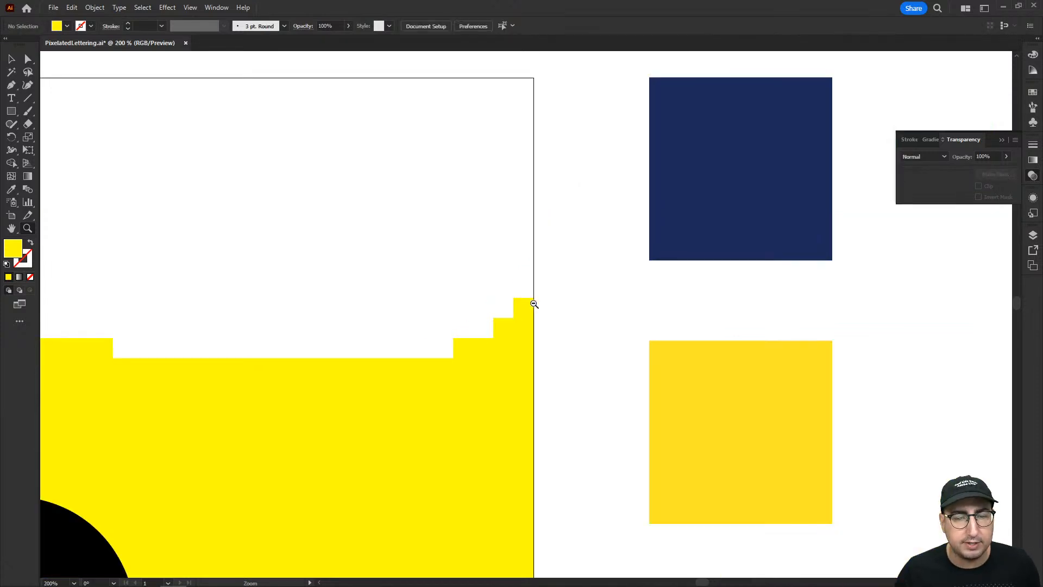
left_click(533, 303, "alt")
left_click(533, 303, "alt")
left_click(533, 302, "alt")
left_click_drag(397, 341, 778, 244)
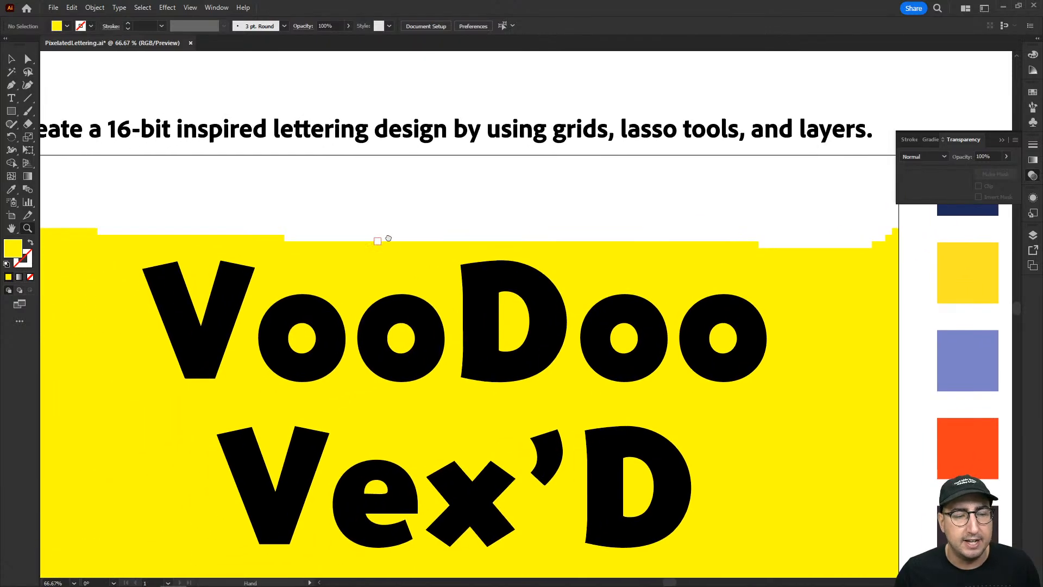
left_click_drag(375, 239, 540, 202)
key("q")
mouse_move(283, 176)
left_mouse_down()
mouse_move(396, 556)
mouse_move(179, 555)
mouse_move(140, 342)
mouse_move(180, 147)
mouse_move(252, 168)
left_mouse_up()
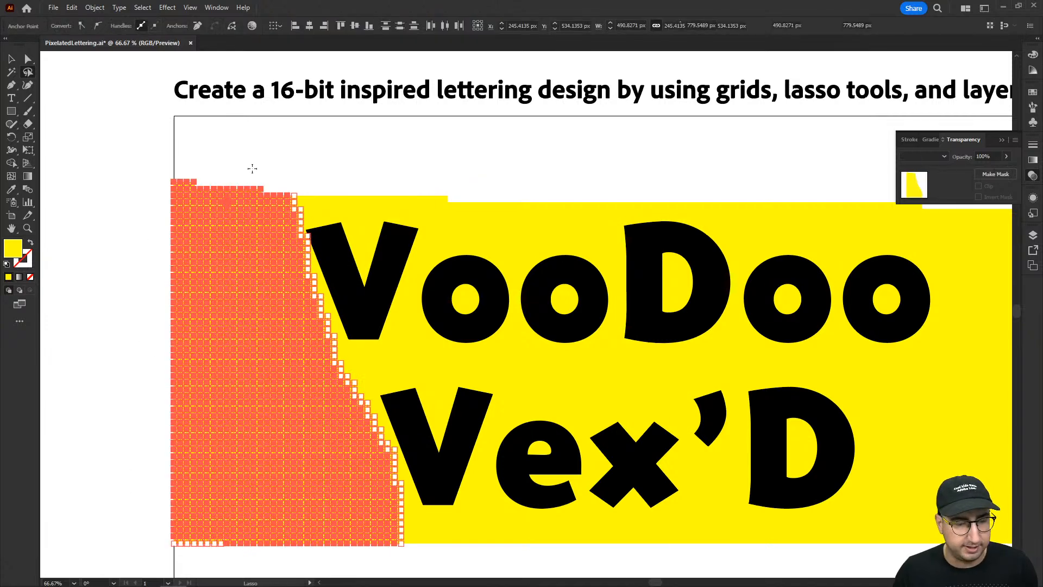
key("Delete")
key("ctrl+shift+a")
Lasso and delete the excess squares above the two pairs of o's and to the right of both lettering lines.
mouse_move(449, 184)
left_mouse_down()
mouse_move(276, 182)
mouse_move(242, 194)
mouse_move(252, 225)
mouse_move(335, 235)
mouse_move(403, 212)
left_mouse_up()
key("Delete")
mouse_move(554, 181)
left_mouse_down()
mouse_move(556, 219)
mouse_move(629, 238)
mouse_move(739, 219)
mouse_move(745, 184)
mouse_move(730, 197)
mouse_move(724, 232)
mouse_move(747, 269)
mouse_move(753, 326)
mouse_move(693, 391)
mouse_move(674, 529)
mouse_move(732, 561)
mouse_move(847, 553)
mouse_move(896, 531)
mouse_move(883, 173)
mouse_move(849, 153)
left_mouse_up()
key("Delete")
key("Delete")
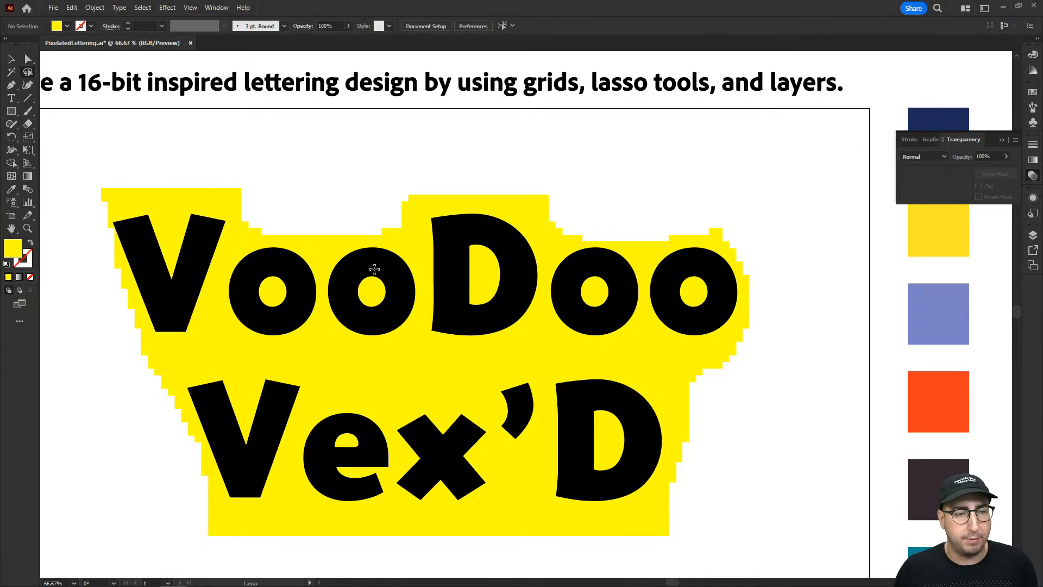
Lasso the grid squares around the V of VooDoo, including those in its notch, and delete them.
key("z")
left_click(196, 262)
left_click(480, 305)
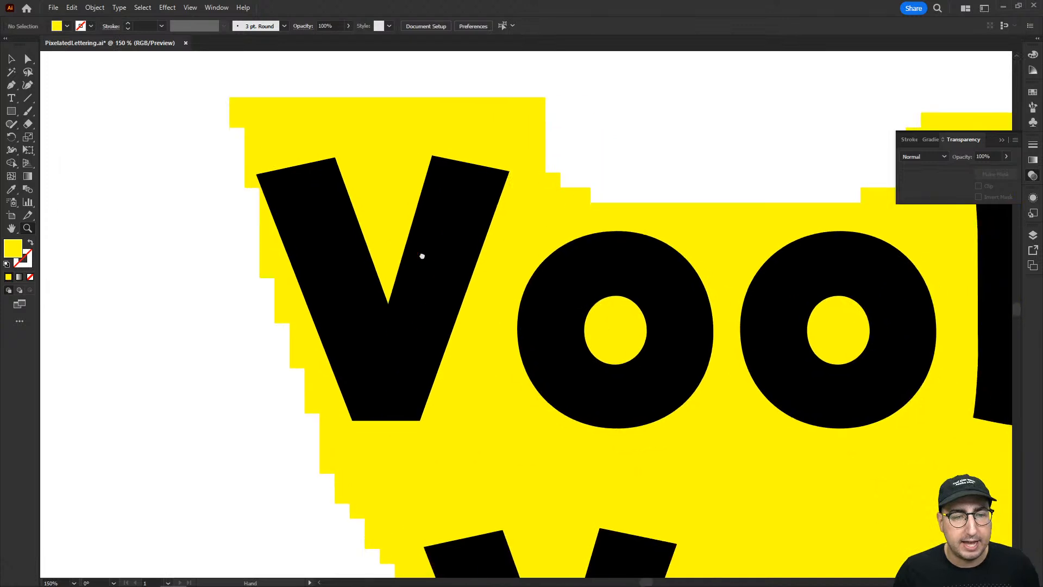
key("q")
scroll(267, 233, "up", 2)
mouse_move(225, 216)
left_mouse_down()
mouse_move(329, 195)
mouse_move(374, 326)
mouse_move(419, 193)
mouse_move(504, 212)
mouse_move(488, 285)
mouse_move(409, 469)
mouse_move(329, 464)
mouse_move(241, 231)
mouse_move(218, 283)
mouse_move(210, 385)
mouse_move(240, 462)
mouse_move(276, 506)
mouse_move(332, 529)
mouse_move(405, 515)
mouse_move(450, 474)
mouse_move(527, 206)
mouse_move(469, 161)
mouse_move(346, 155)
mouse_move(243, 162)
mouse_move(193, 199)
left_mouse_up()
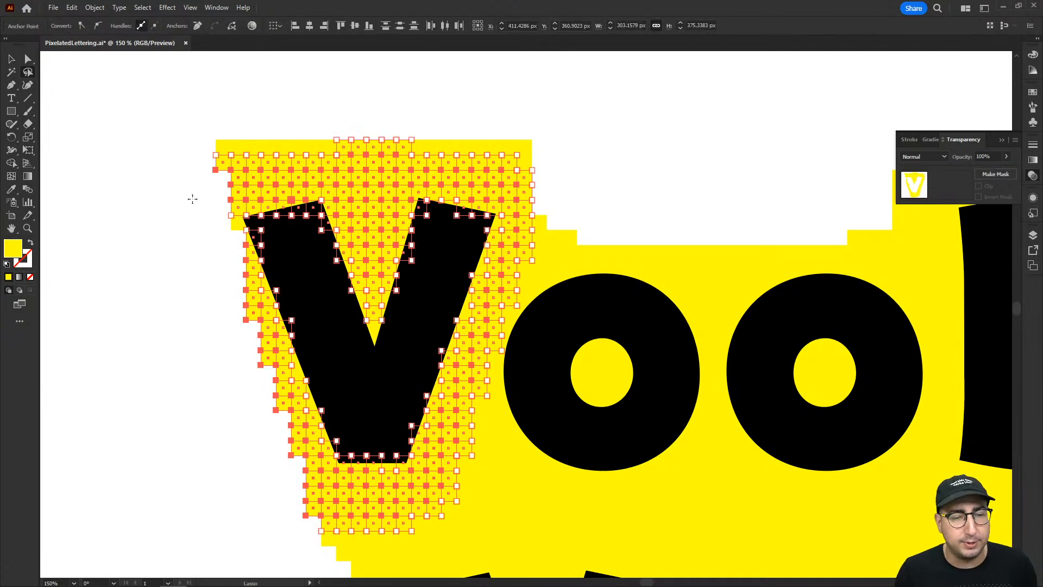
key("Delete")
Delete the leftover strips of squares above the V and the stray squares along its left side.
key("Delete")
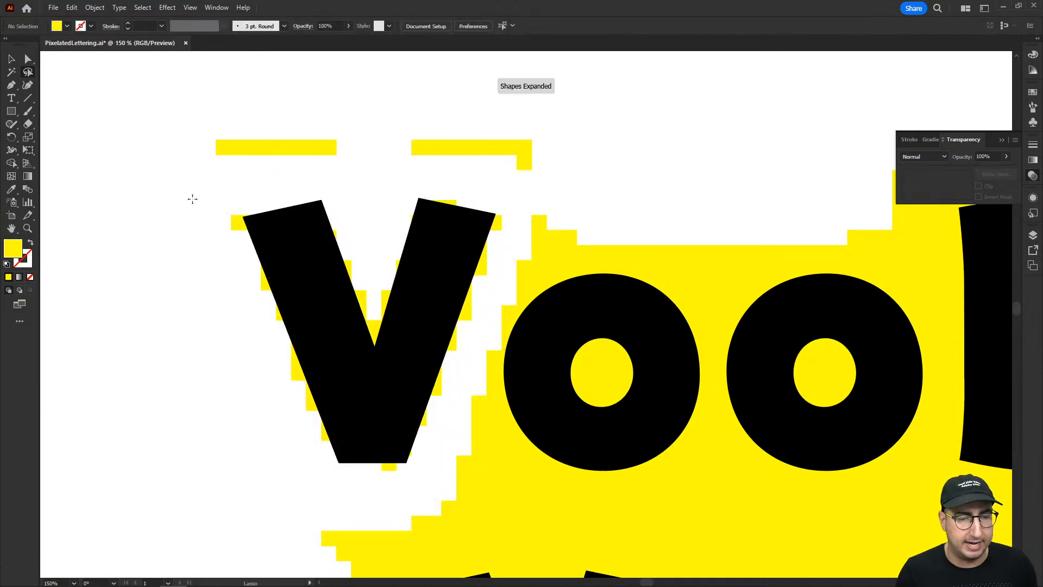
mouse_move(227, 120)
left_mouse_down()
mouse_move(274, 176)
mouse_move(460, 177)
mouse_move(539, 190)
mouse_move(549, 104)
mouse_move(394, 114)
left_mouse_up()
key("Delete")
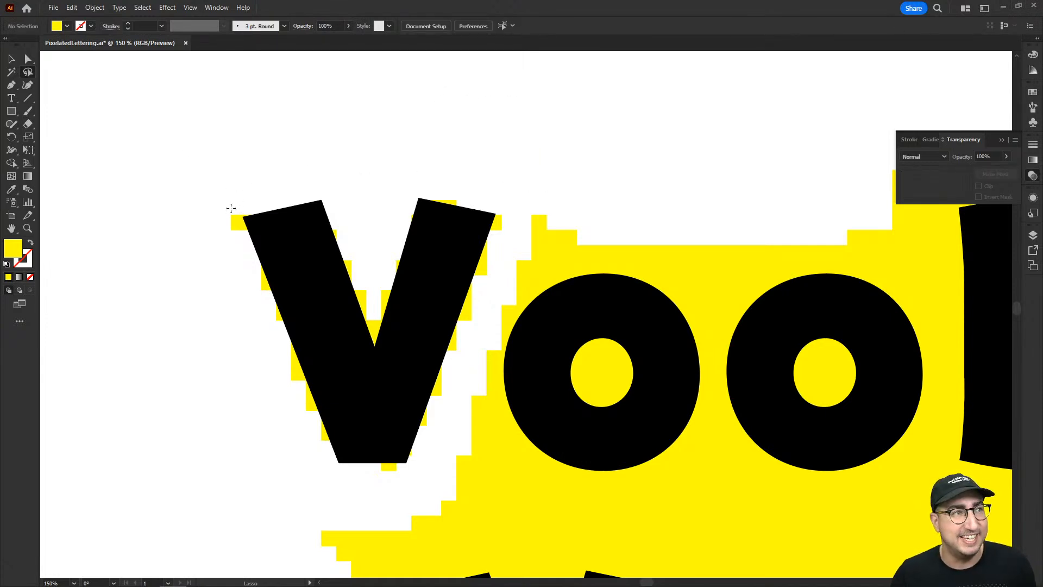
mouse_move(231, 208)
left_mouse_down()
mouse_move(228, 239)
mouse_move(242, 211)
mouse_move(230, 207)
left_mouse_up()
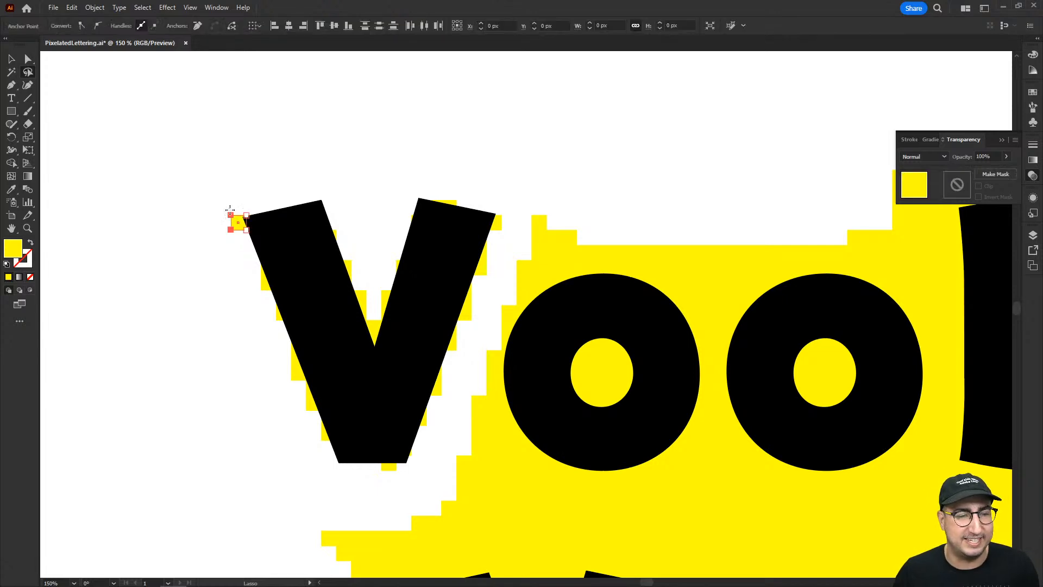
key("Delete")
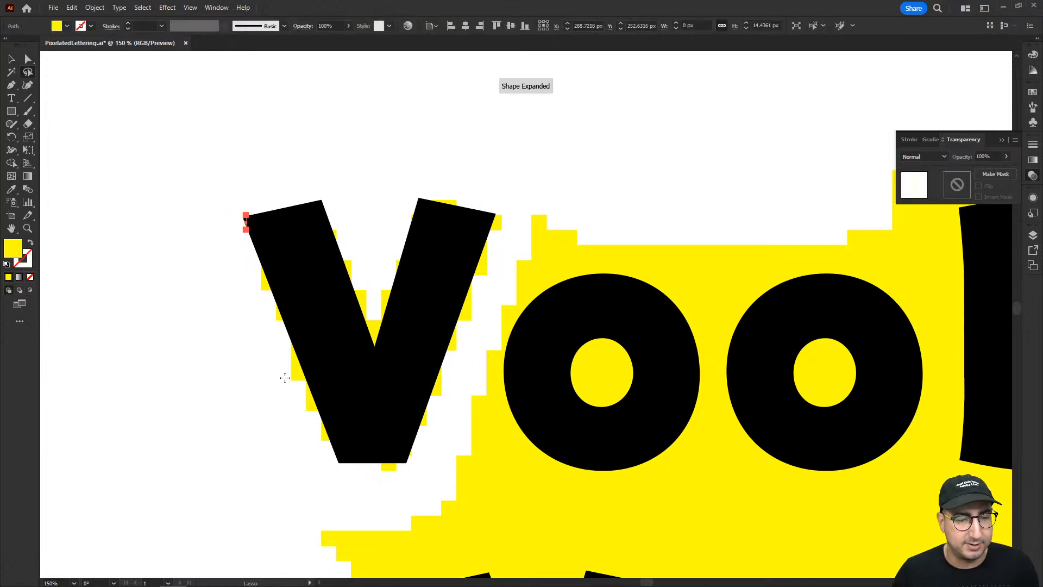
key("Delete")
left_click_drag(297, 380, 302, 368)
key("Delete")
Lasso and delete the grid squares above the first o of VooDoo and those inside its counter.
left_click_drag(505, 361, 309, 341)
mouse_move(315, 275)
left_mouse_down()
mouse_move(381, 248)
mouse_move(429, 246)
mouse_move(502, 292)
mouse_move(517, 329)
mouse_move(478, 233)
mouse_move(402, 191)
mouse_move(354, 189)
mouse_move(329, 239)
left_mouse_up()
key("Delete")
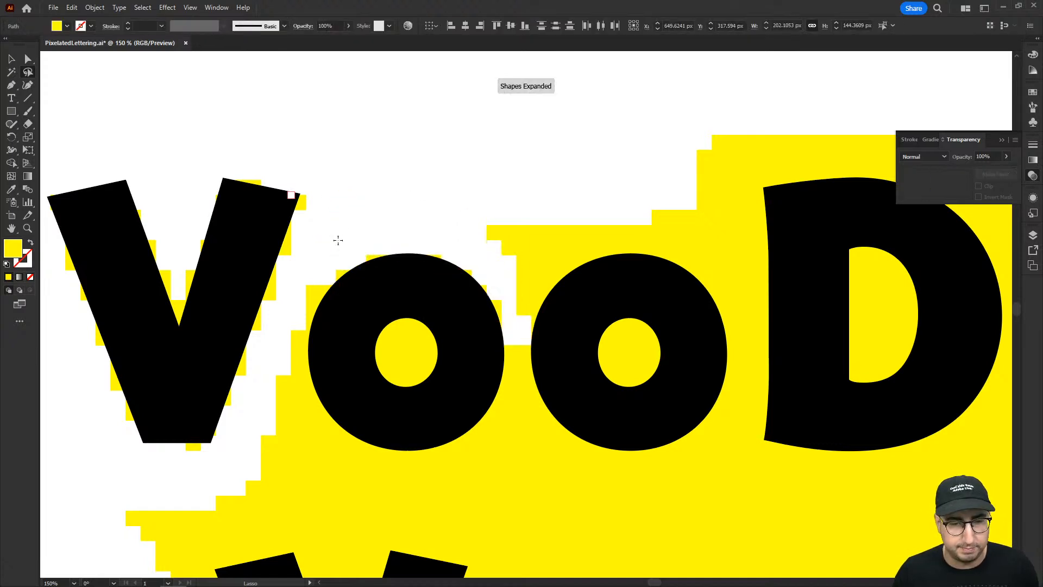
mouse_move(394, 338)
left_mouse_down()
mouse_move(423, 365)
mouse_move(400, 332)
left_mouse_up()
key("Delete")
mouse_move(417, 367)
left_mouse_down()
mouse_move(398, 377)
mouse_move(415, 361)
left_mouse_up()
key("Delete")
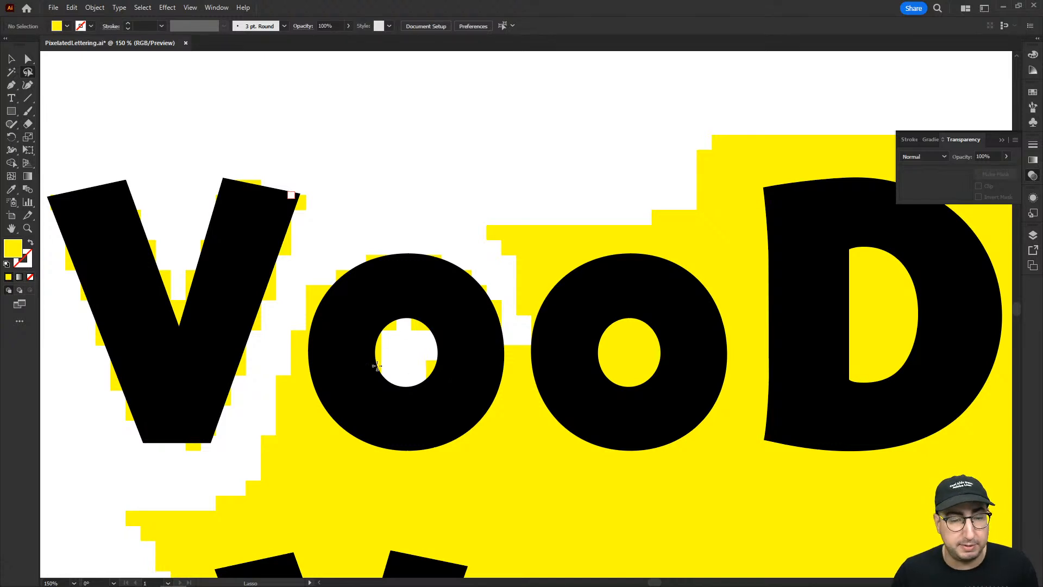
Lasso and delete the grid squares to the left of and below the first o of VooDoo.
left_click_drag(321, 279, 305, 330)
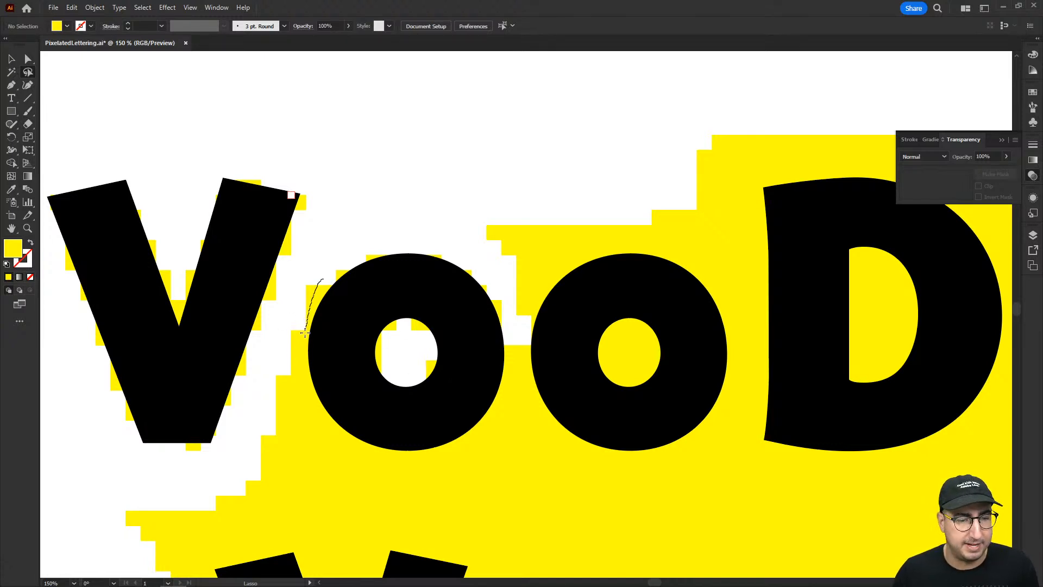
mouse_move(301, 379)
left_mouse_down()
mouse_move(321, 428)
mouse_move(385, 455)
mouse_move(429, 458)
mouse_move(486, 426)
mouse_move(516, 359)
mouse_move(488, 455)
mouse_move(320, 478)
mouse_move(257, 398)
mouse_move(283, 316)
mouse_move(308, 306)
left_mouse_up()
key("Delete")
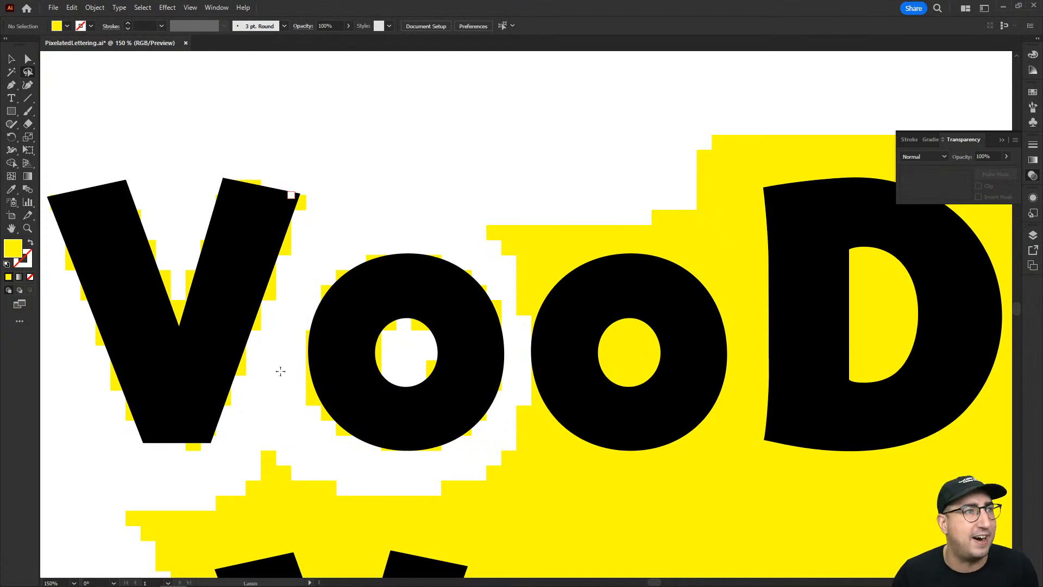
left_click_drag(310, 409, 305, 411)
key("Delete")
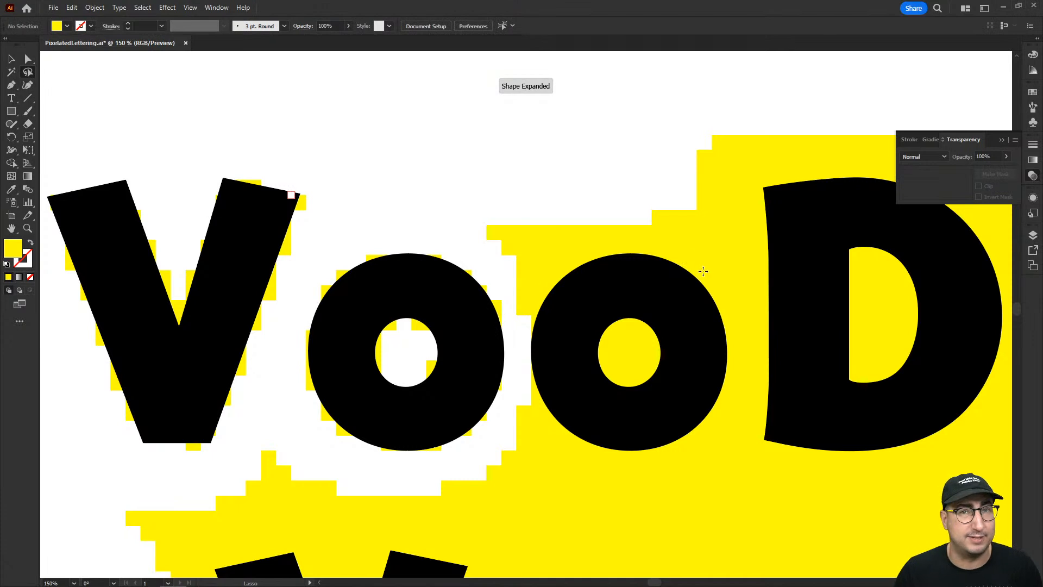
Lasso and delete the grid squares covering and surrounding the second o of VooDoo.
scroll(573, 275, "right", 5)
scroll(573, 275, "down", 1)
mouse_move(346, 163)
left_mouse_down()
mouse_move(342, 214)
mouse_move(373, 285)
mouse_move(354, 399)
mouse_move(357, 461)
mouse_move(507, 476)
mouse_move(557, 435)
mouse_move(587, 357)
mouse_move(600, 263)
mouse_move(582, 98)
left_mouse_up()
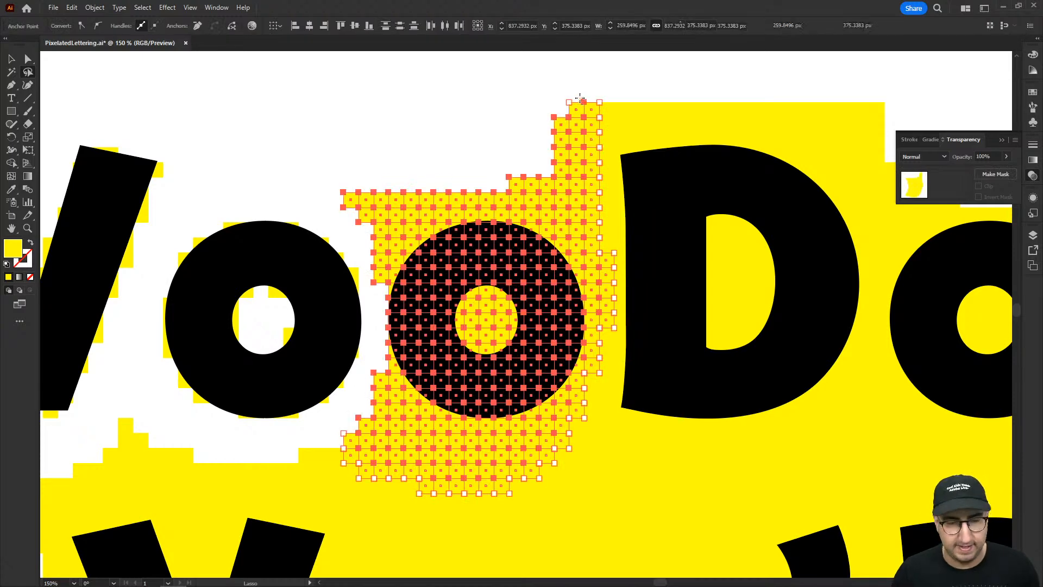
key("Delete")
Lasso and delete the excess grid squares above the D of VooDoo and around its curved side and base.
scroll(517, 208, "right", 5)
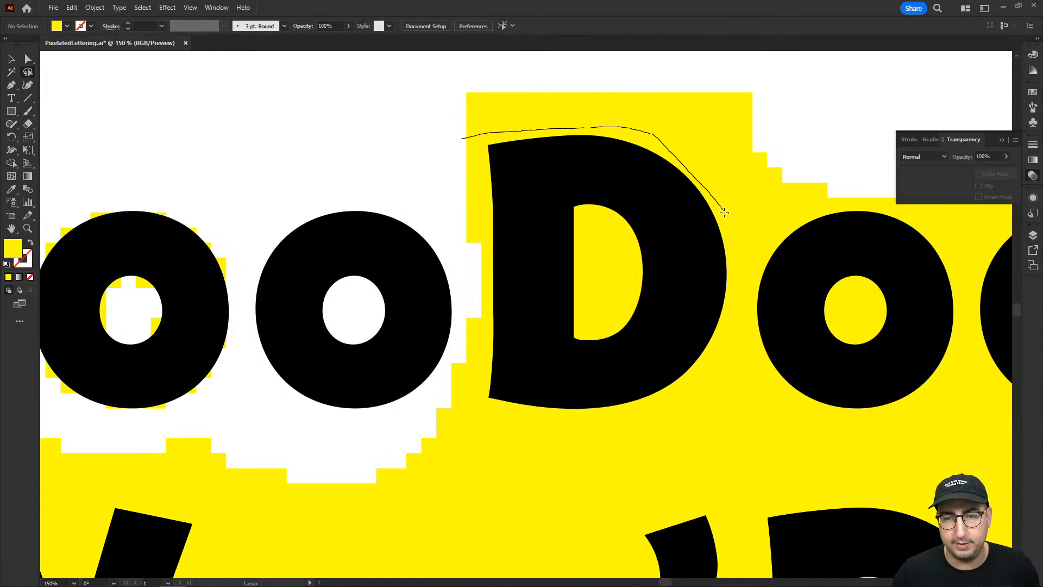
mouse_move(787, 176)
left_mouse_down()
mouse_move(750, 70)
mouse_move(555, 67)
mouse_move(452, 87)
left_mouse_up()
key("Delete")
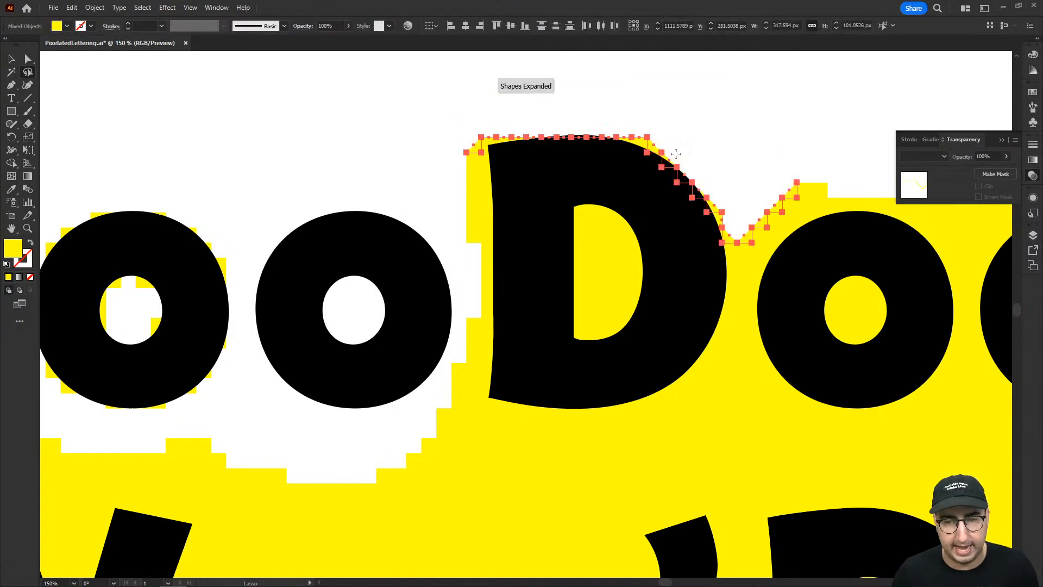
left_click(742, 196)
mouse_move(732, 237)
left_mouse_down()
mouse_move(732, 321)
mouse_move(696, 373)
mouse_move(603, 409)
mouse_move(535, 411)
mouse_move(472, 395)
mouse_move(434, 429)
mouse_move(671, 459)
mouse_move(723, 402)
mouse_move(749, 279)
mouse_move(736, 233)
left_mouse_up()
key("Delete")
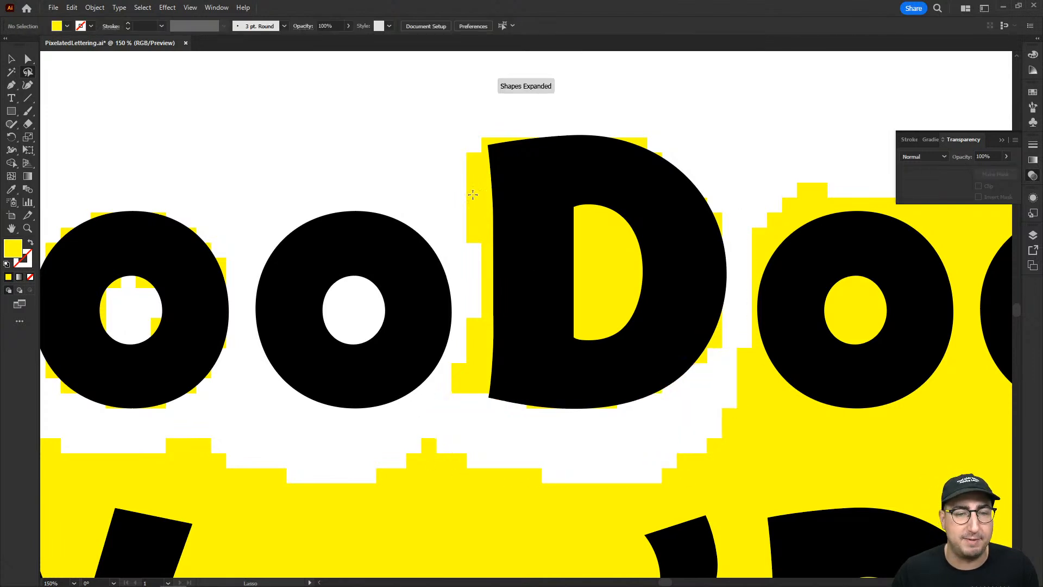
Delete the leftover grid squares along the straight stem of the D, down to its lower corner.
mouse_move(461, 154)
left_mouse_down()
mouse_move(485, 175)
mouse_move(487, 345)
mouse_move(468, 398)
mouse_move(448, 400)
mouse_move(466, 298)
mouse_move(459, 227)
left_mouse_up()
key("Delete")
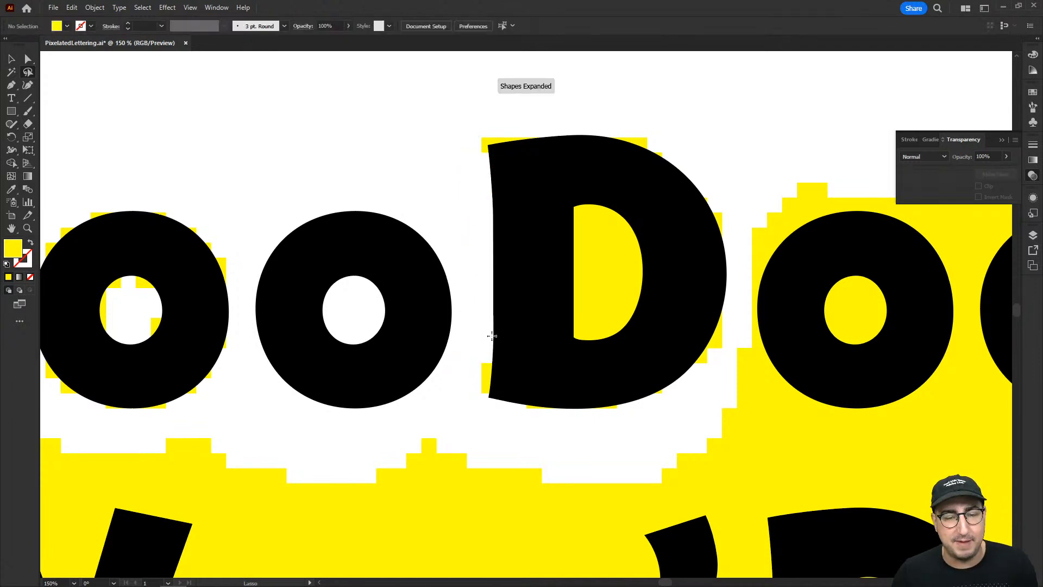
left_click_drag(481, 361, 484, 361)
key("Delete")
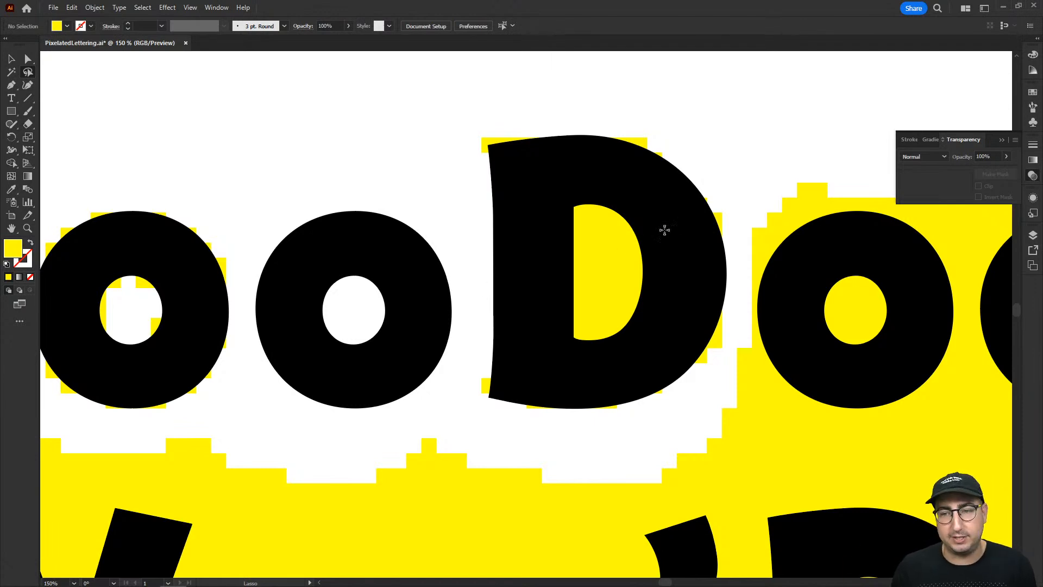
Try lassoing across the D with the Base layer unlocked, deselect everything and lock the Base layer again.
left_click(1032, 238)
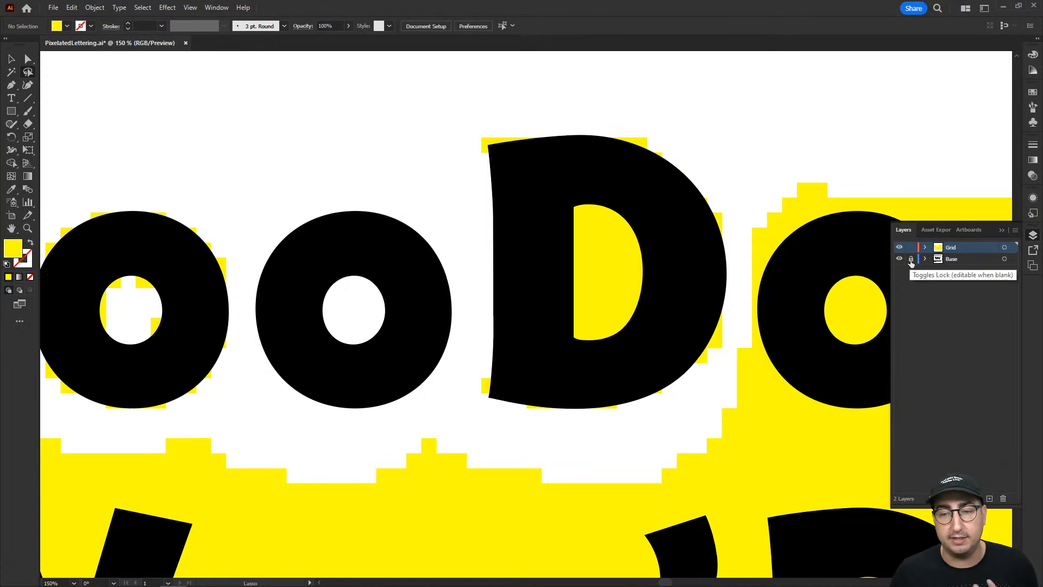
mouse_move(544, 99)
left_mouse_down()
mouse_move(409, 190)
mouse_move(703, 159)
left_mouse_up()
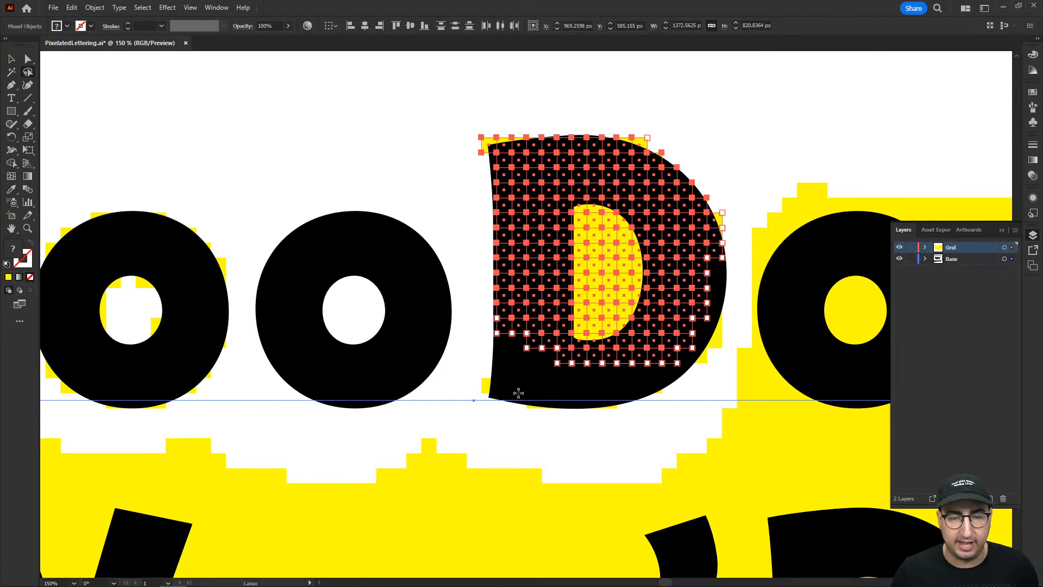
key("v")
left_click(667, 65)
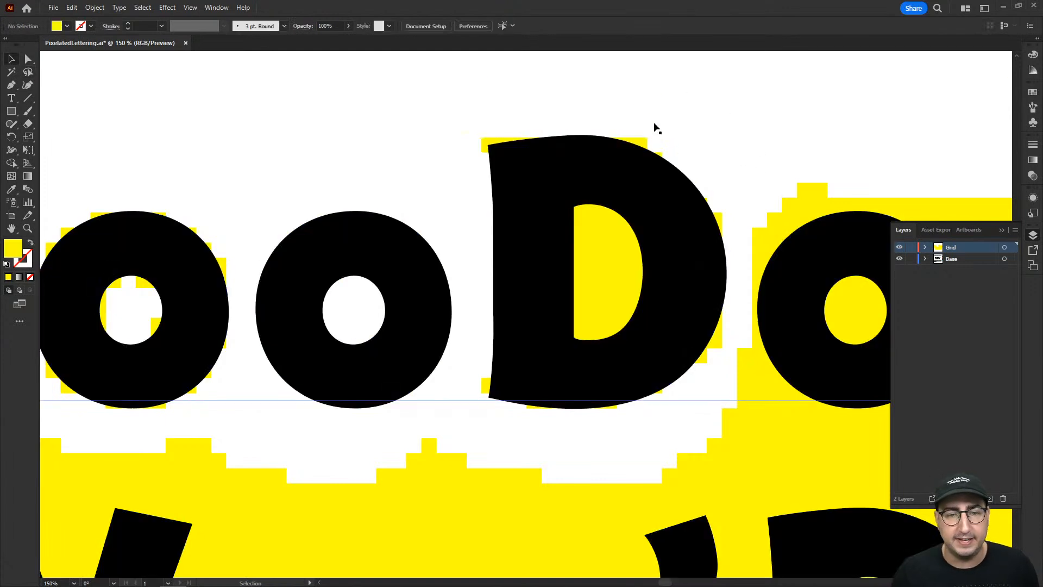
left_click(911, 259)
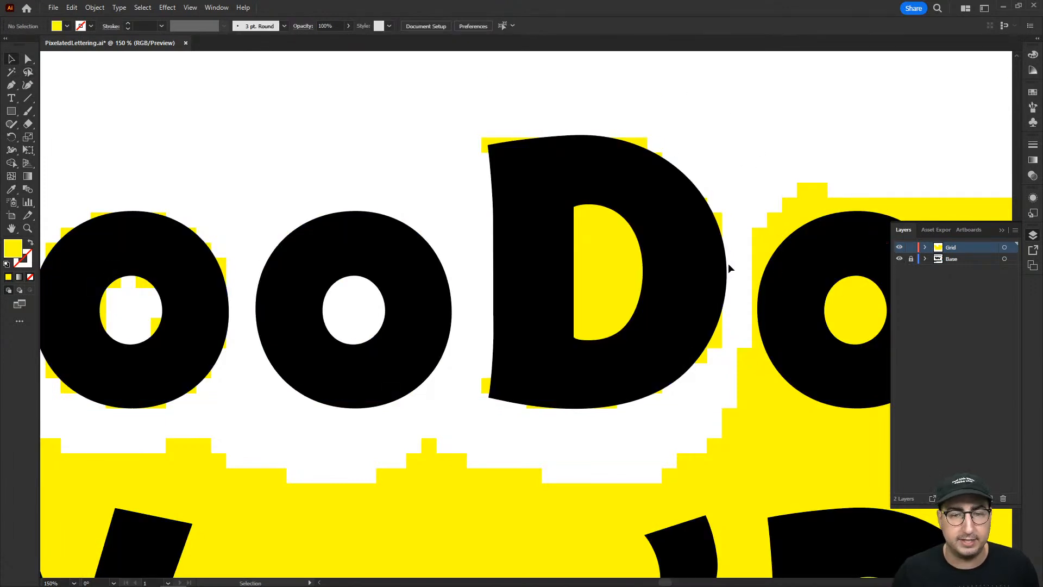
Lasso the grid squares inside the counter of the D and delete them.
key("q")
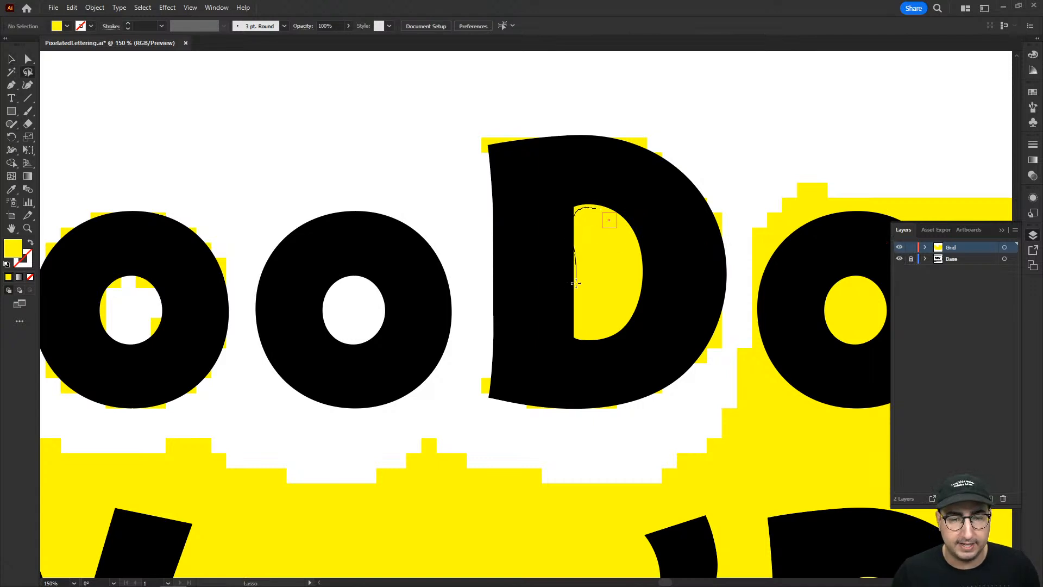
left_click_drag(624, 217, 616, 213)
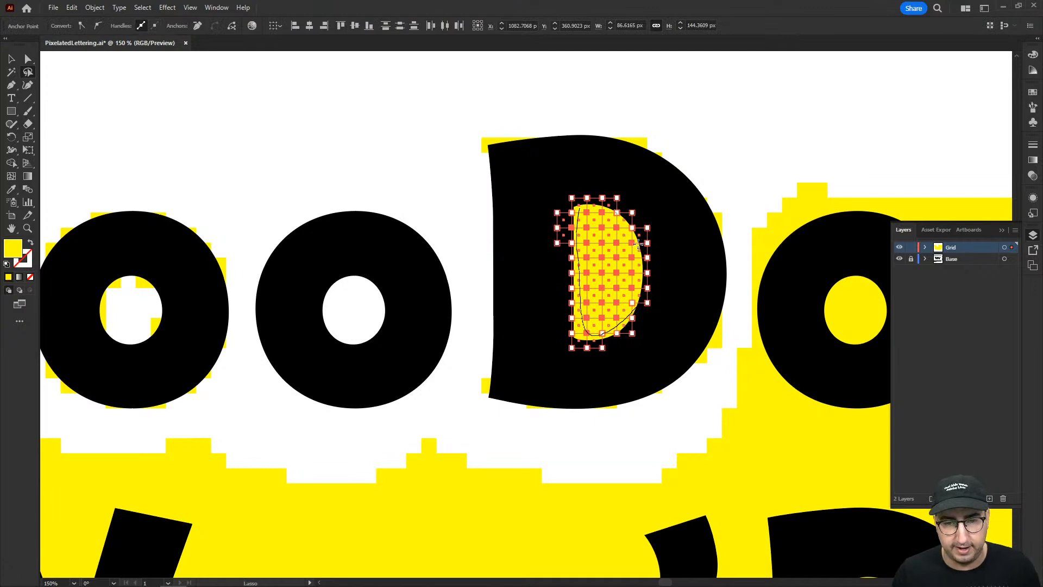
left_click_drag(588, 199, 588, 200)
key("Delete")
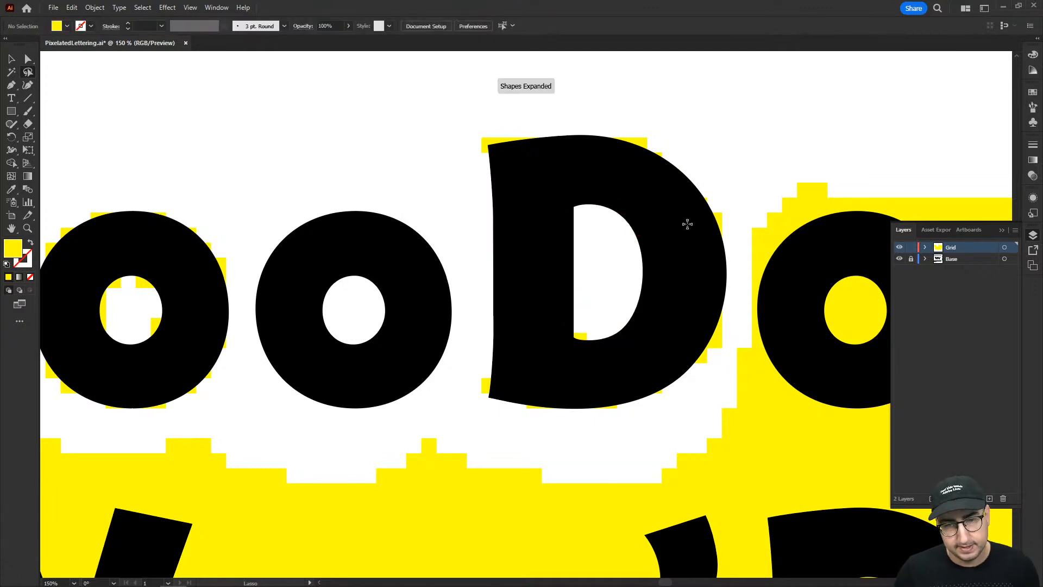
Select the grid squares over the word VooDoo, ungroup them and clear the selection.
left_click_drag(729, 176, 633, 170)
key("z")
left_click(652, 282, "alt")
left_click(652, 281, "alt")
left_click_drag(444, 346, 667, 341)
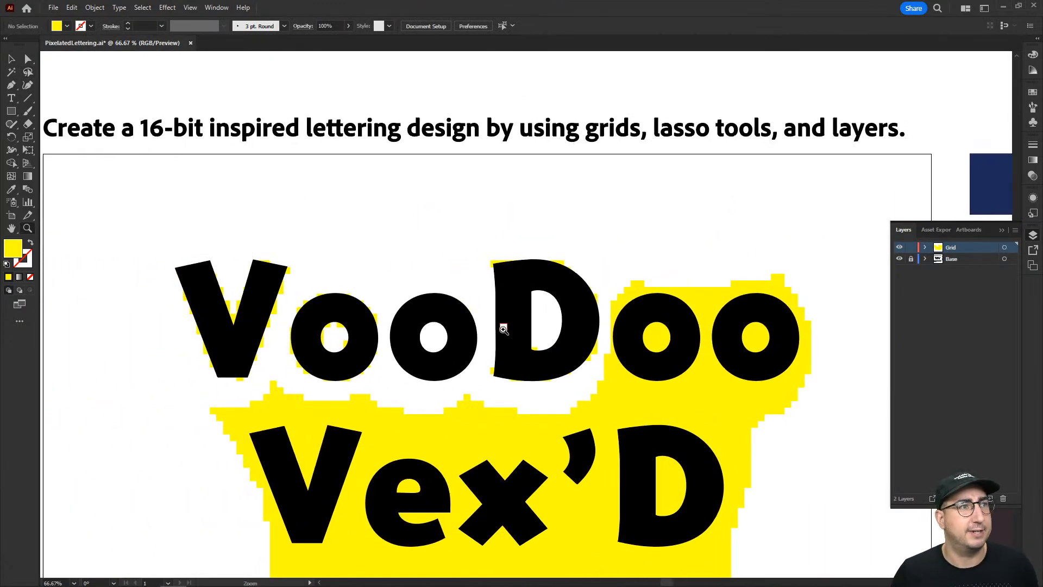
key("v")
left_click_drag(373, 261, 473, 248)
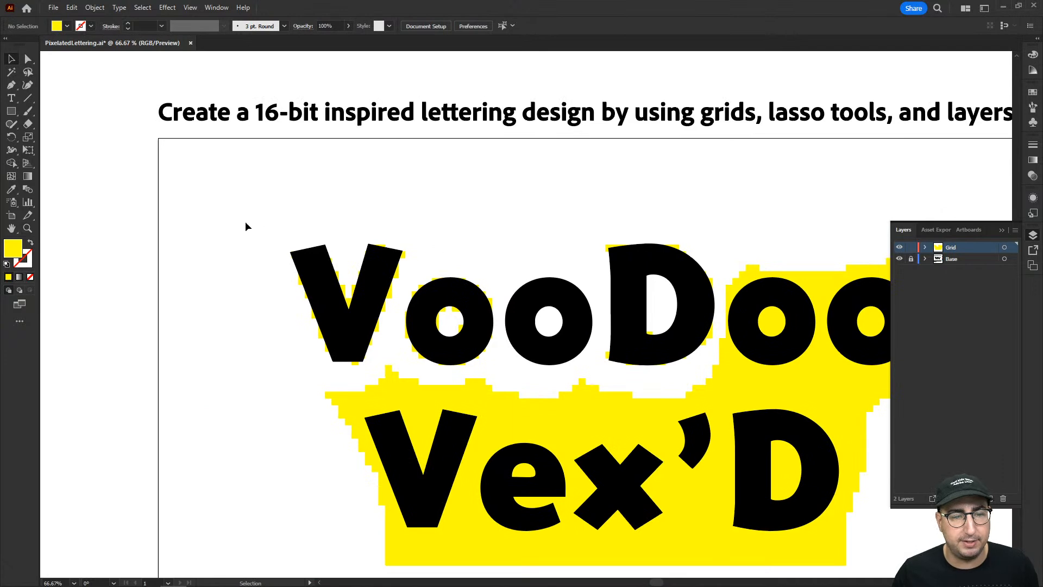
left_click_drag(255, 219, 709, 364)
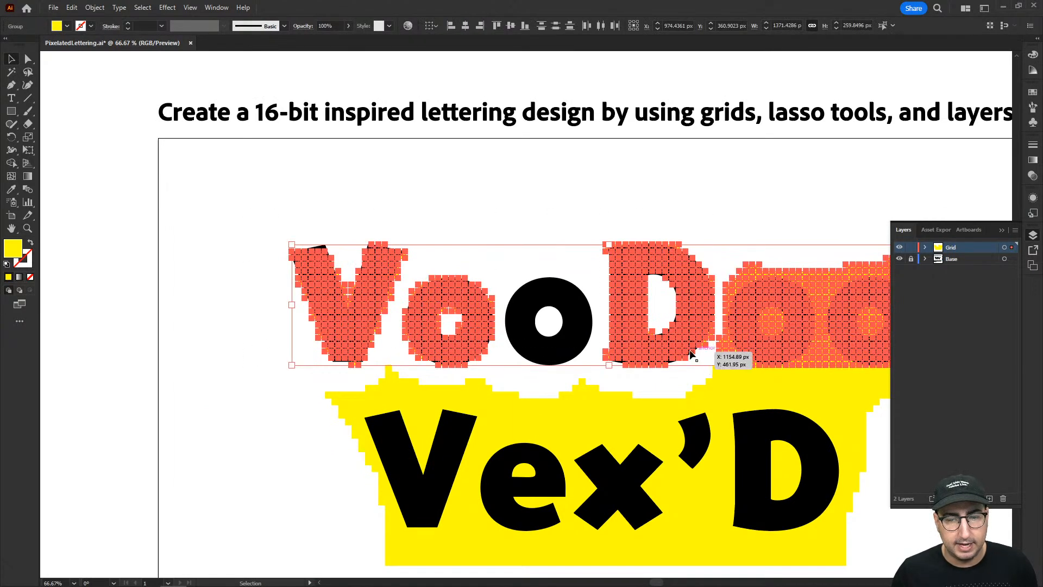
left_click_drag(690, 321, 540, 299)
key("ctrl+shift+g")
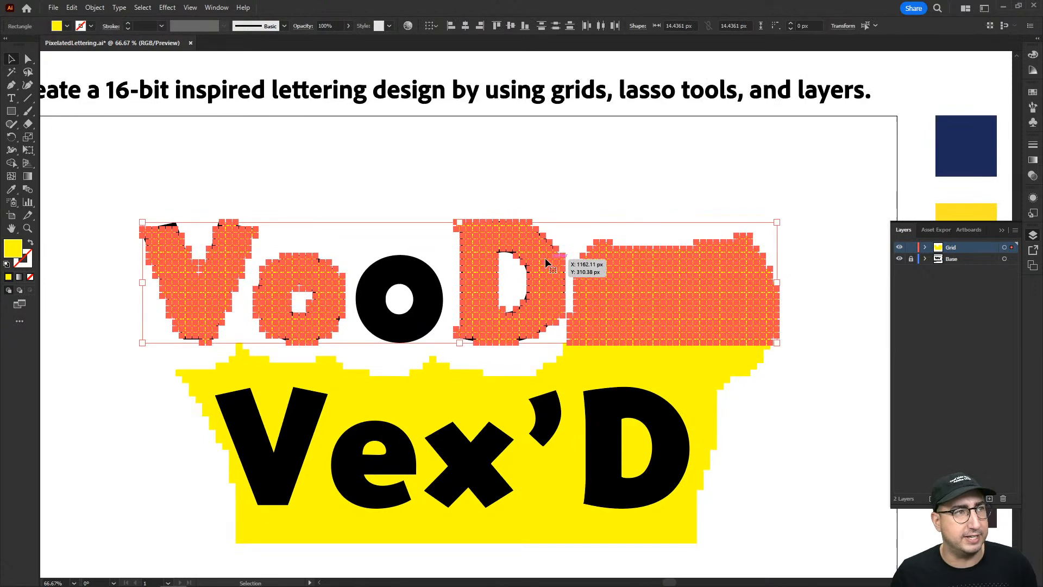
right_click(525, 253)
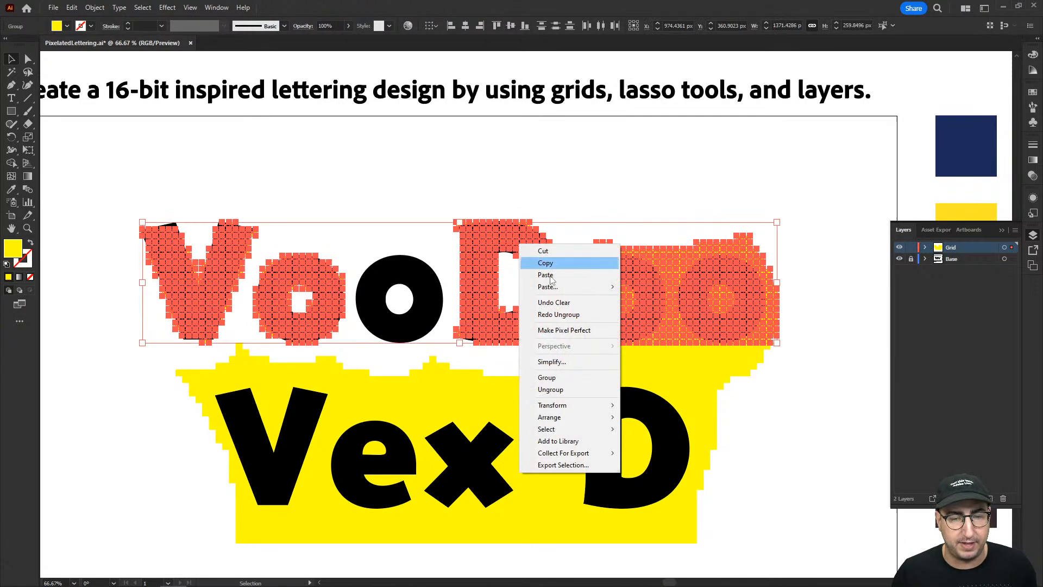
left_click(575, 389)
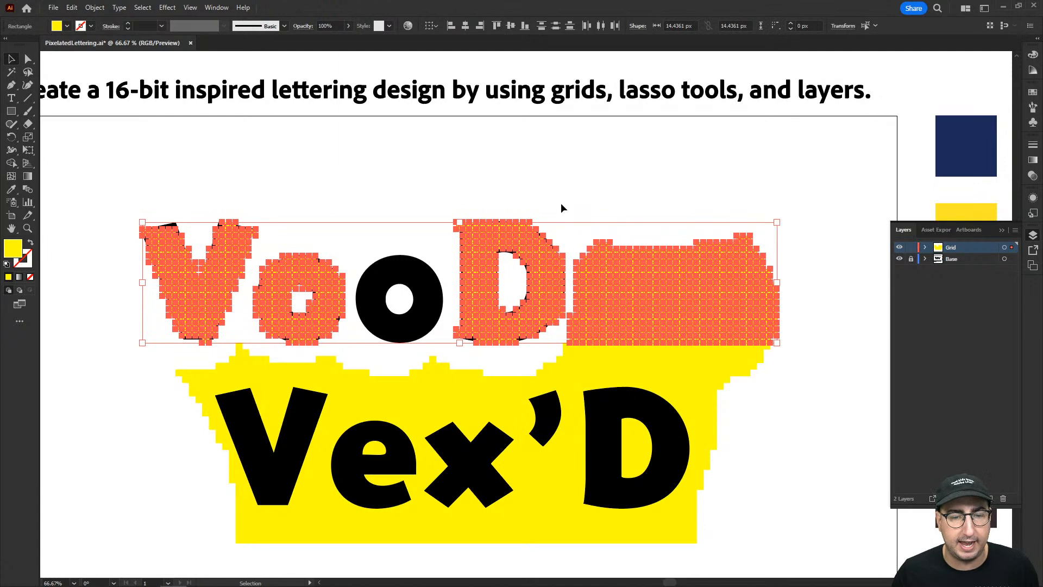
left_click(562, 205)
Lasso and delete the grid squares covering the last two o's of VooDoo, including the leftover corner piece.
key("q")
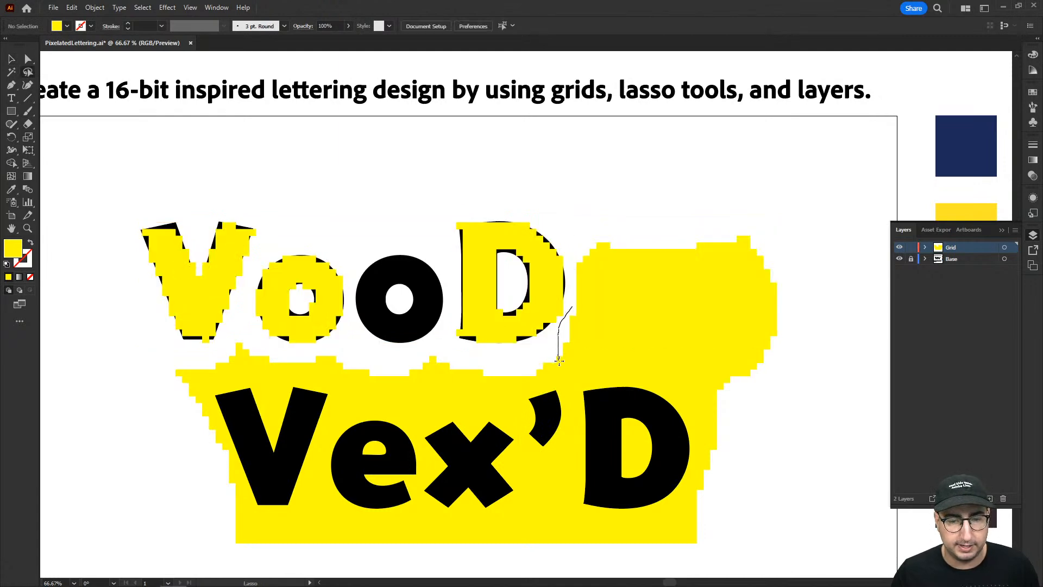
mouse_move(723, 387)
left_mouse_down()
mouse_move(808, 306)
mouse_move(742, 221)
left_mouse_up()
key("Delete")
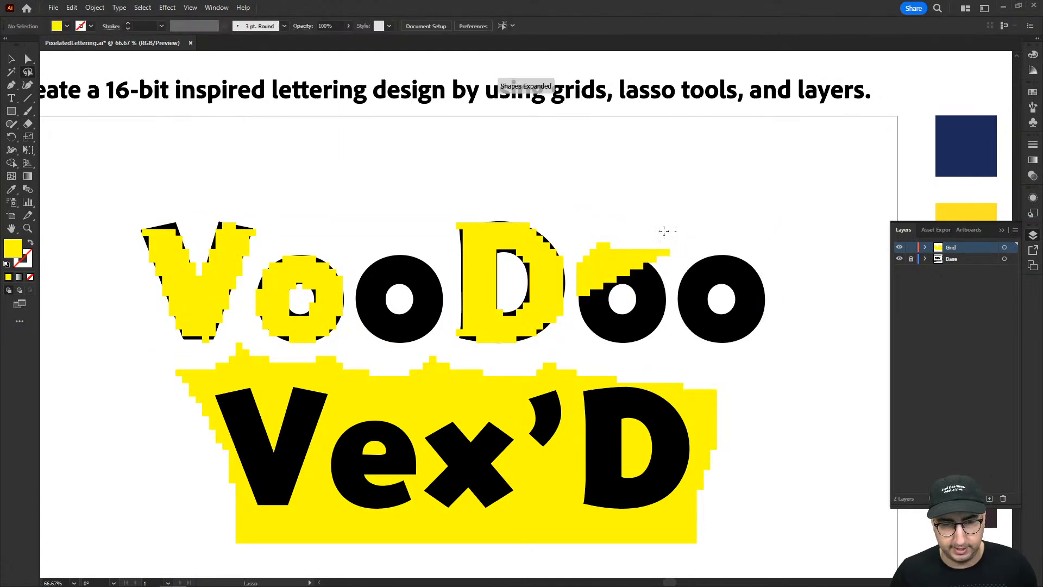
left_click_drag(689, 249, 667, 243)
key("Delete")
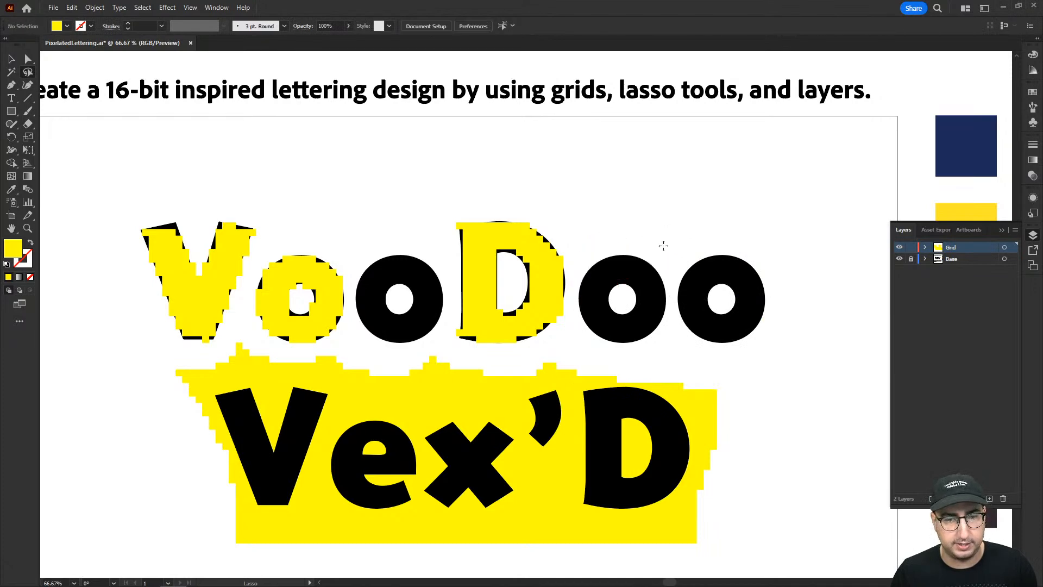
Lasso and delete the peak of grid squares rising between the two words below the V and first o of VooDoo.
left_click_drag(574, 274, 720, 255)
key("v")
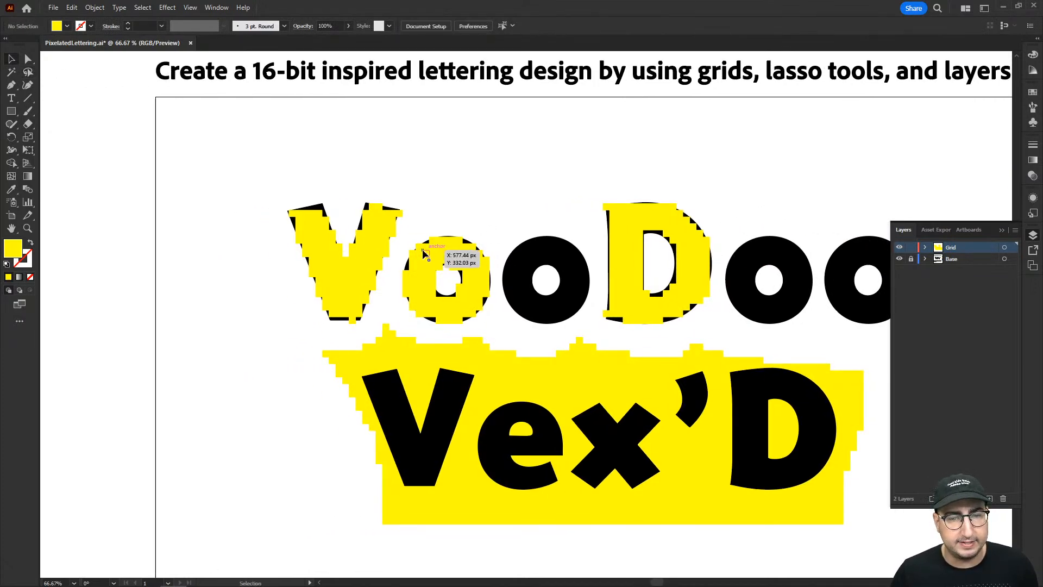
left_click(426, 253)
left_click_drag(257, 186, 729, 332)
mouse_move(436, 305)
left_mouse_down()
mouse_move(727, 313)
mouse_move(666, 302)
mouse_move(465, 306)
left_mouse_up()
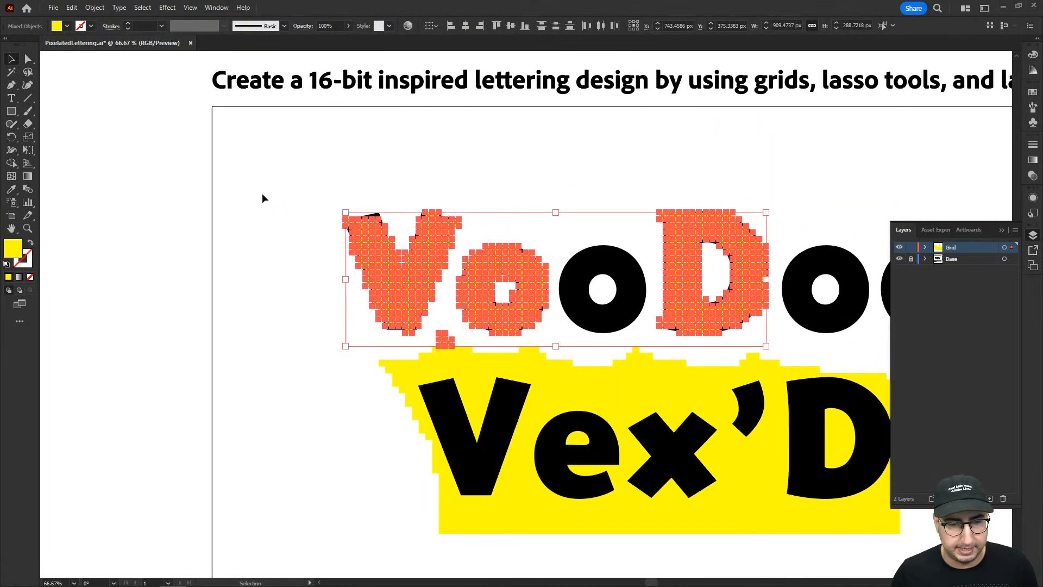
left_click(444, 320)
key("q")
left_click_drag(467, 369, 442, 326)
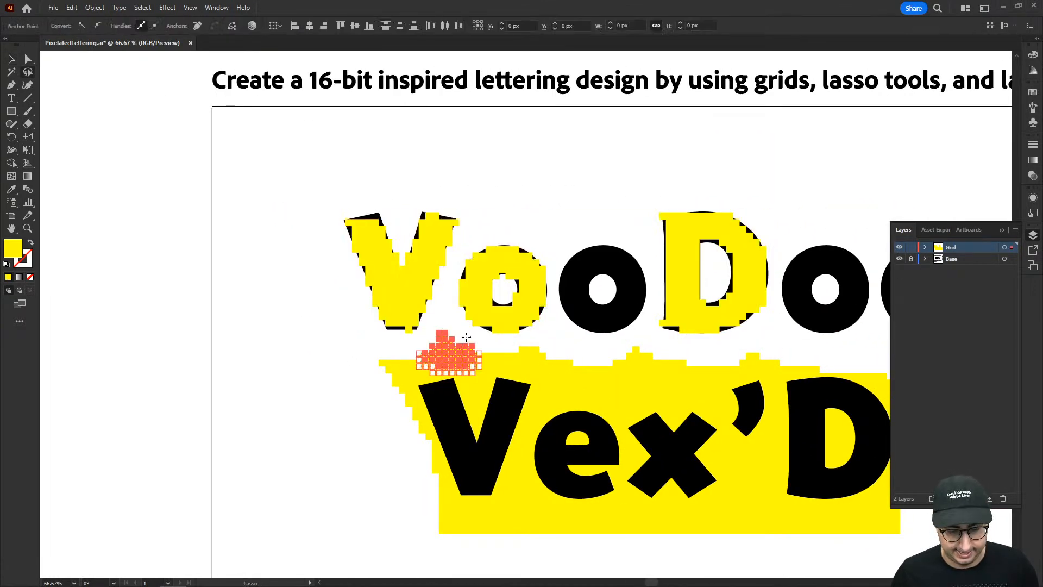
key("Delete")
Duplicate the pixelated V, o and D onto the blank canvas outside the artboard.
key("v")
left_click_drag(487, 253, 786, 337)
left_click_drag(432, 268, 84, 386)
left_click_drag(276, 423, 524, 455)
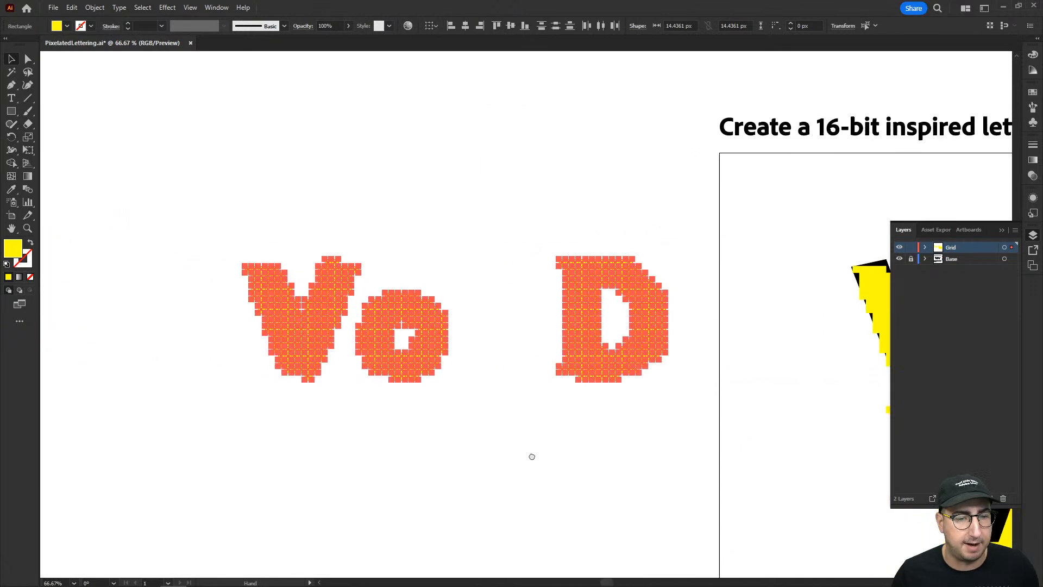
left_click_drag(423, 332, 337, 328)
left_click(367, 242)
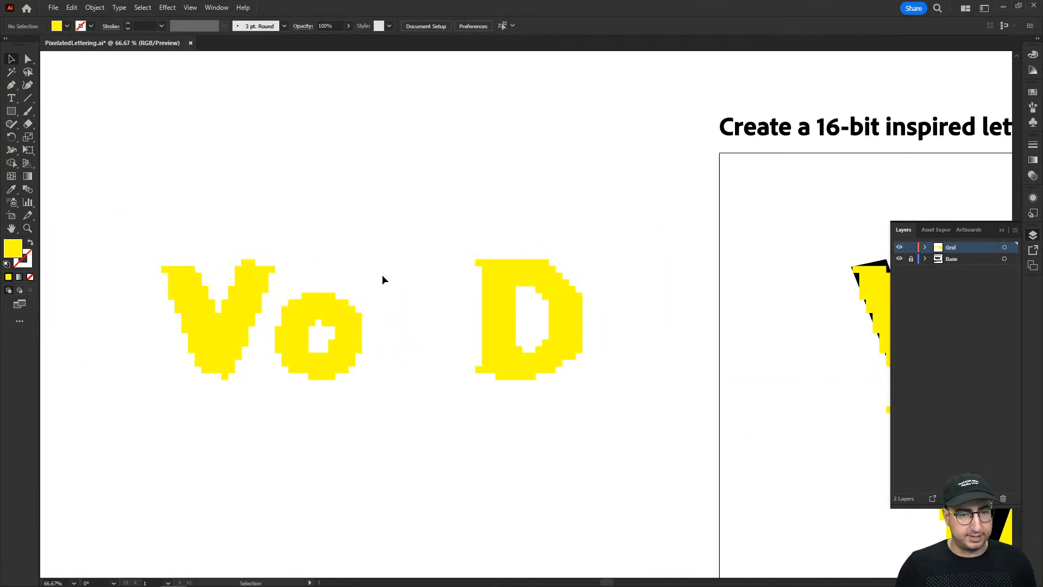
Trim the copied letters by deleting the stray squares at the V's base and right arm and the D's bottom row.
key("z")
left_click(414, 314)
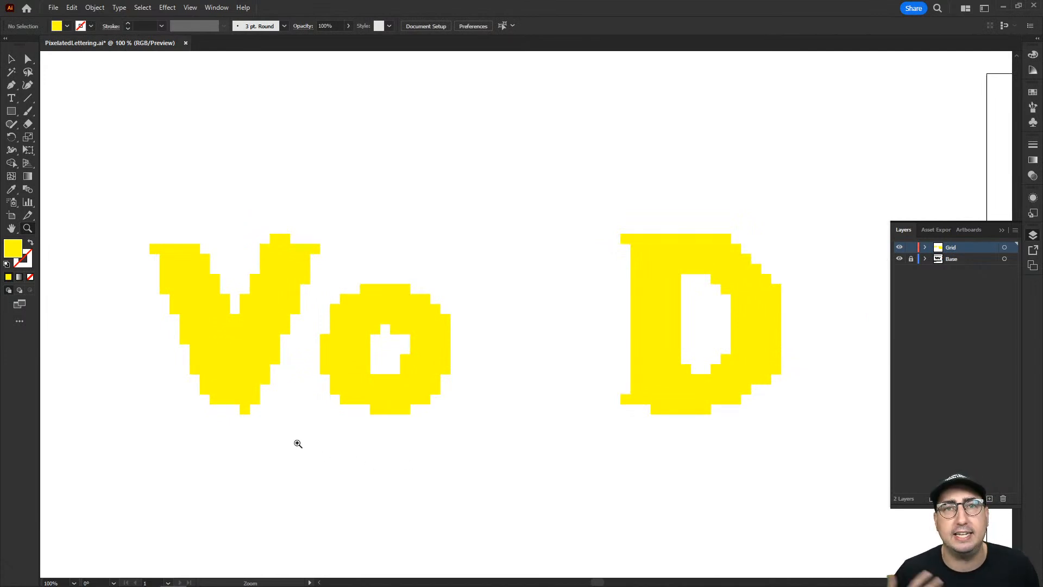
key("q")
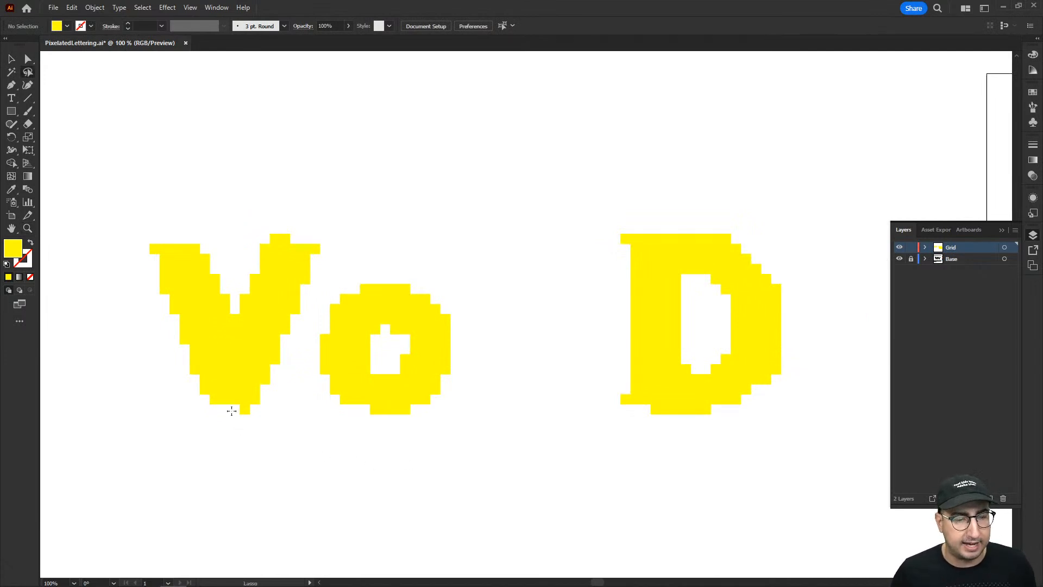
left_click_drag(258, 423, 211, 422)
key("Delete")
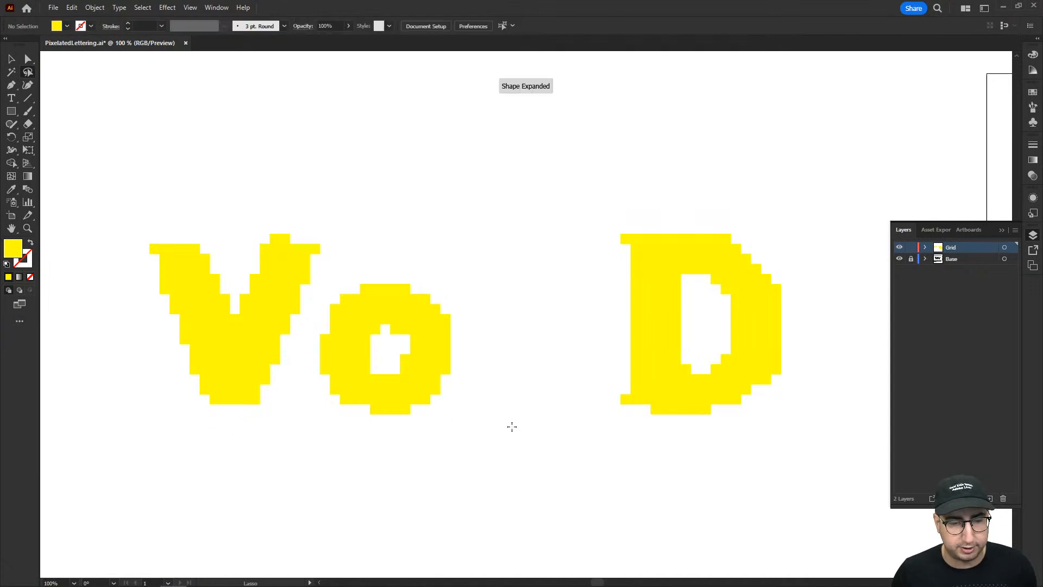
left_click_drag(709, 410, 689, 443)
key("Delete")
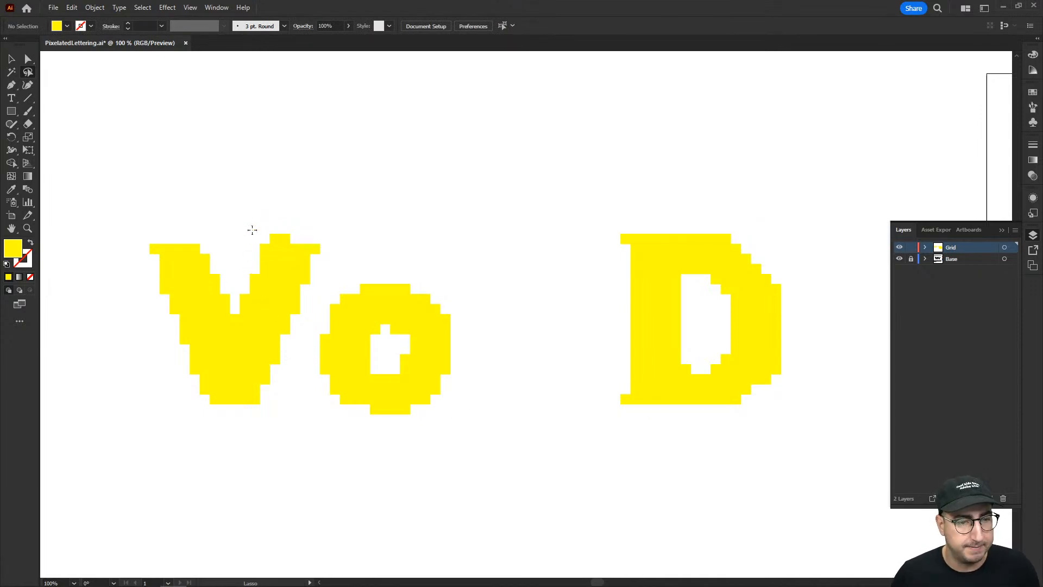
left_click_drag(310, 241, 308, 223)
key("Delete")
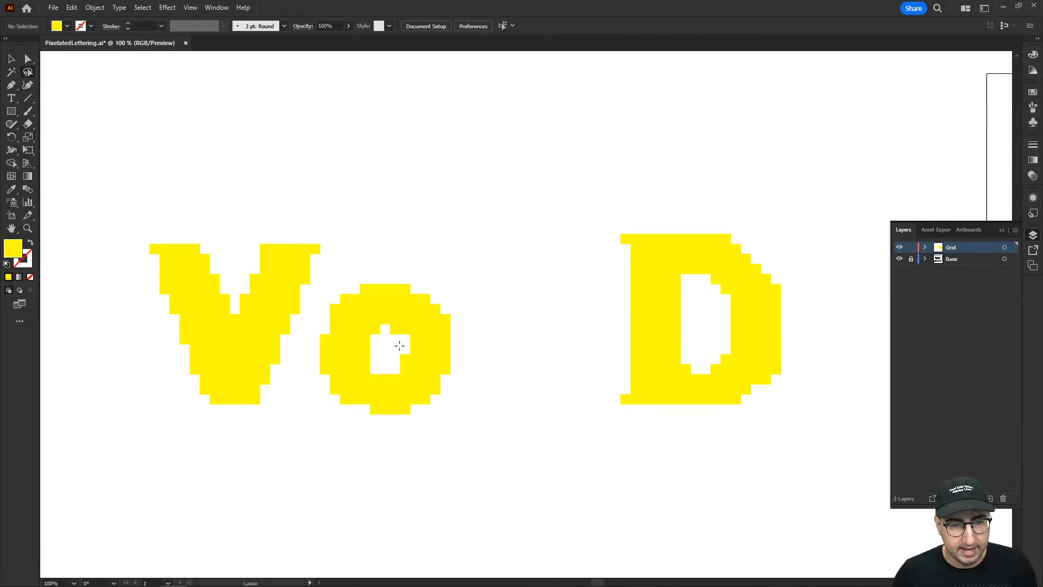
Duplicate two adjacent squares one cell left to fill the notch in the upper right of the copied o's counter.
key("z")
left_click(463, 331)
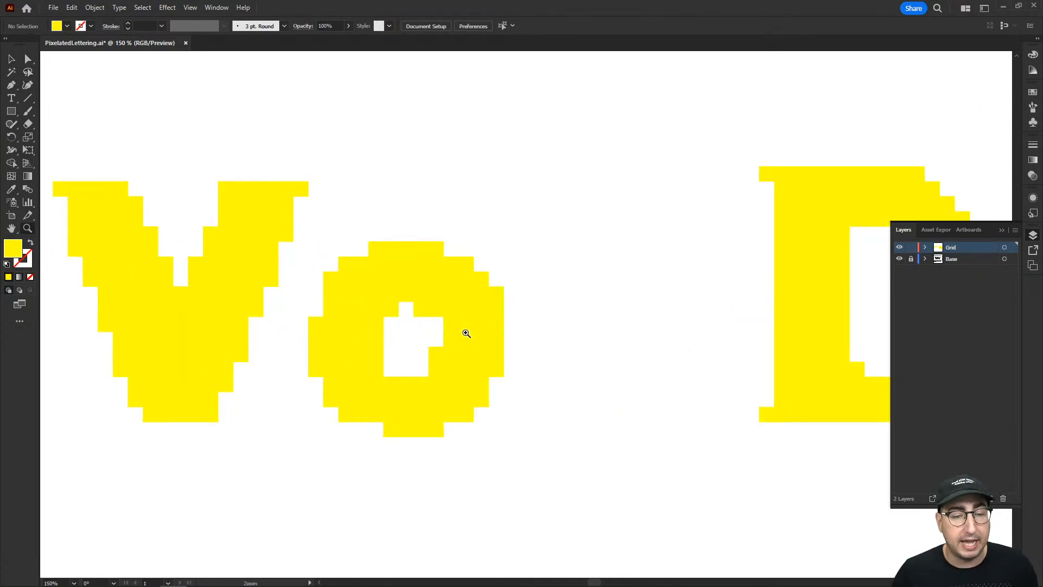
left_click(487, 331)
left_click(487, 331)
left_click(526, 299)
key("a")
key("v")
left_click(516, 293)
left_click(514, 323, "shift")
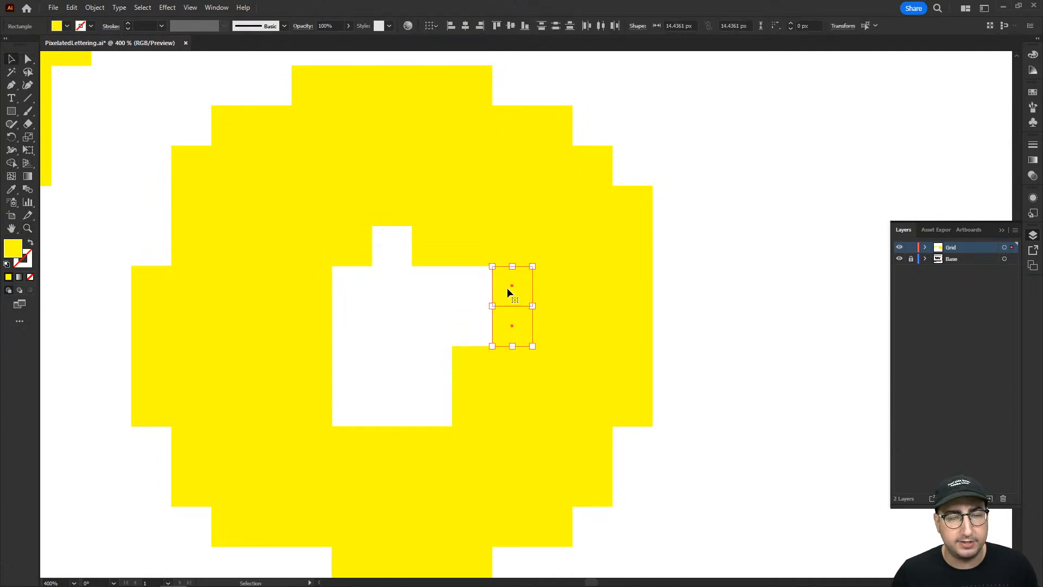
left_click_drag(514, 288, 476, 302)
Lasso and delete the middle square directly beneath the o's counter to mirror the gap at its top.
key("q")
left_click_drag(389, 434, 396, 410)
key("Delete")
key("v")
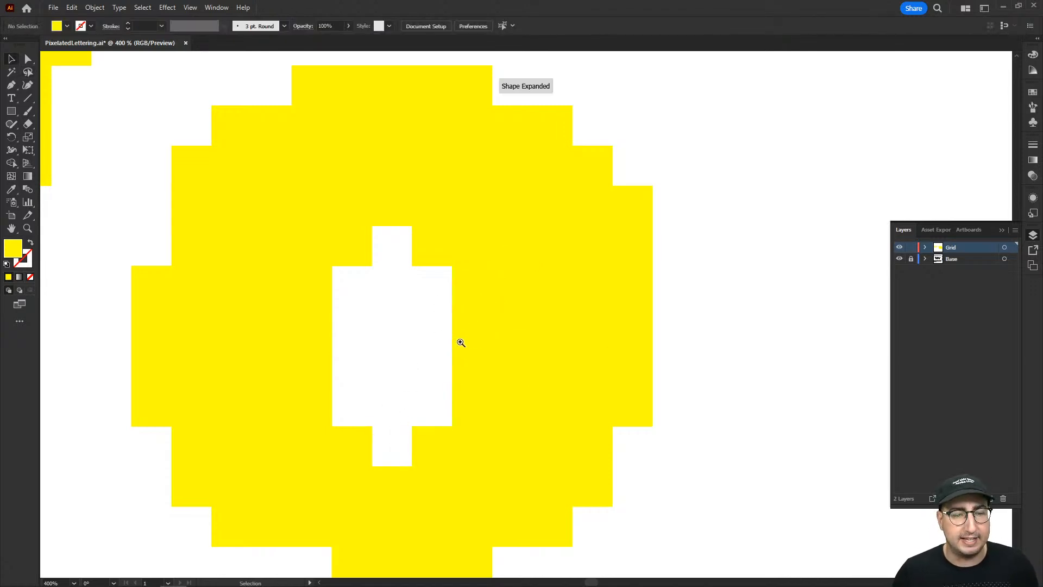
Lasso and delete the row of squares protruding below the copied o so its base lines up with the V.
key("z")
left_click(476, 341, "alt")
left_click(475, 341, "alt")
left_click(502, 319, "alt")
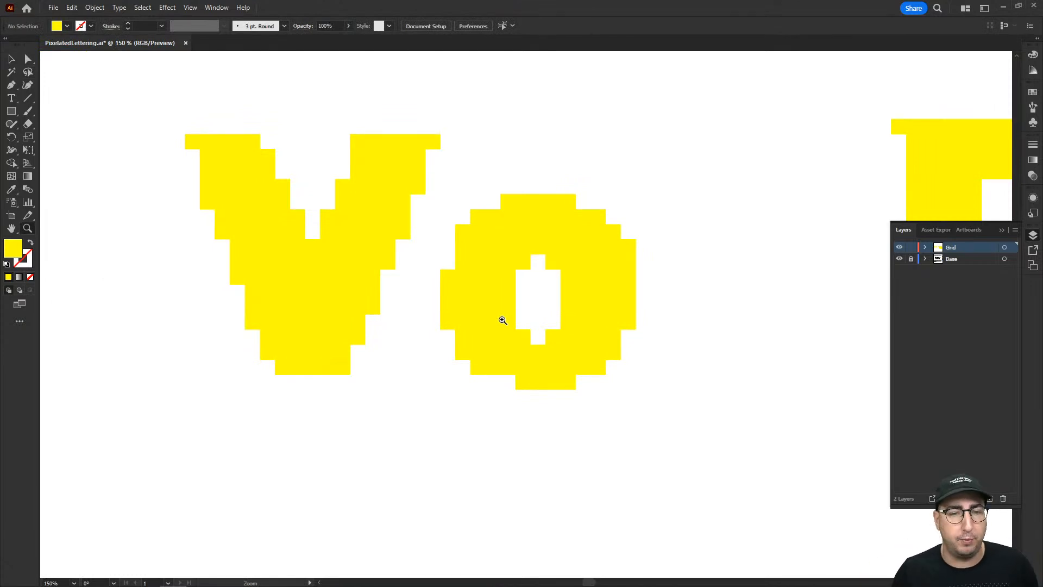
key("v")
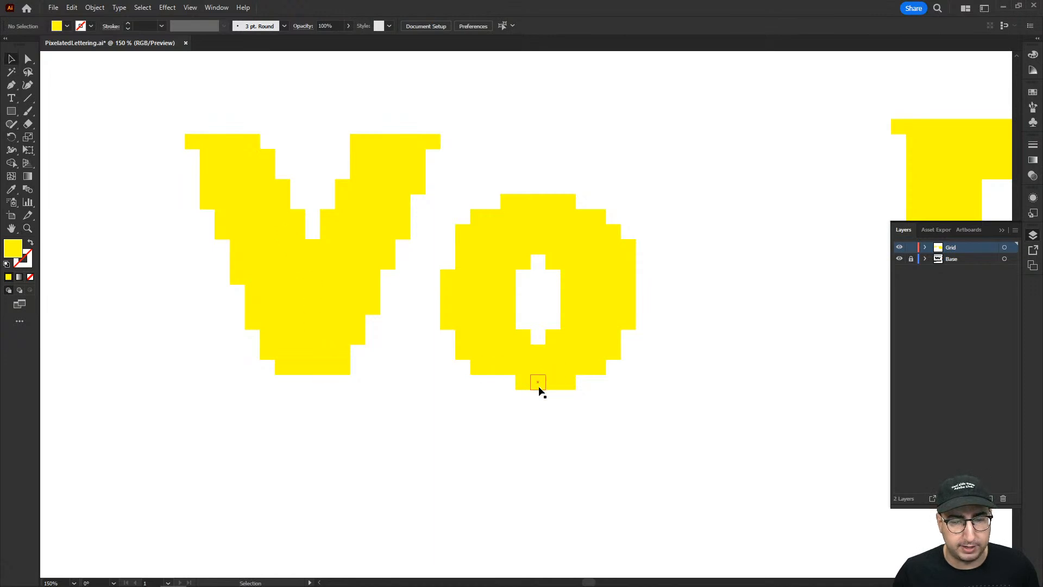
key("q")
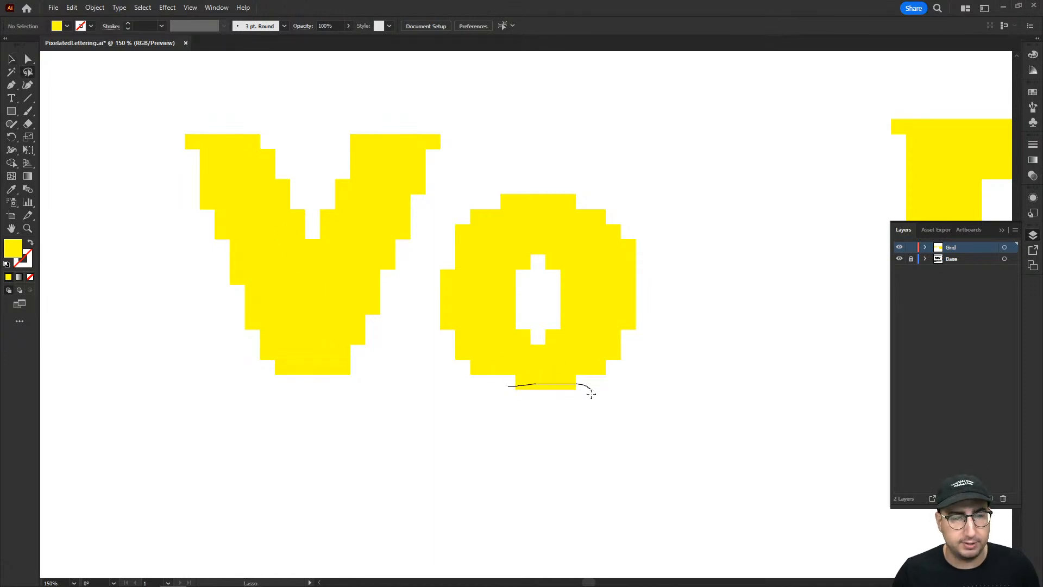
left_click_drag(547, 419, 514, 419)
key("Delete")
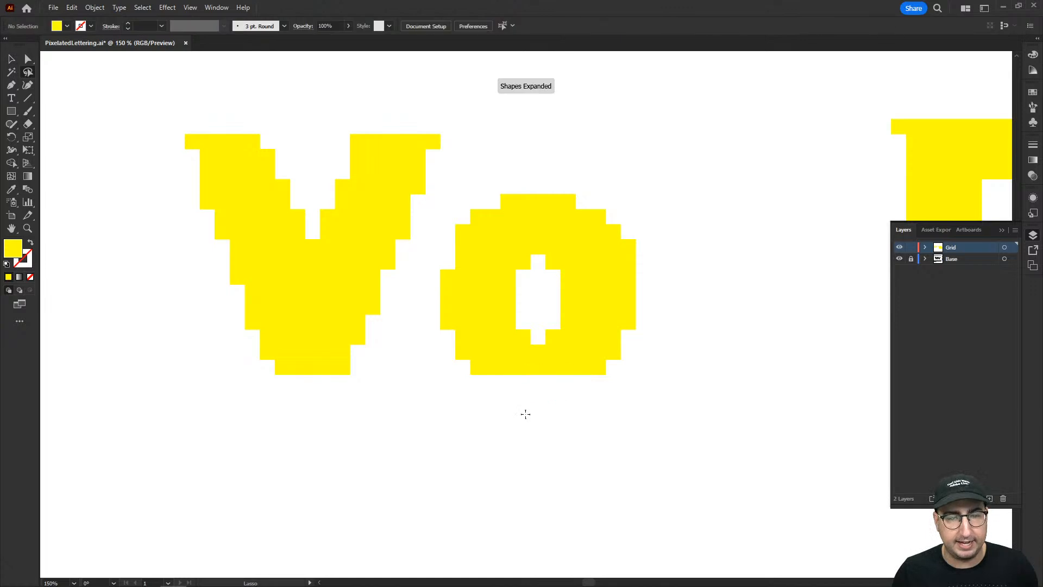
left_click_drag(663, 391, 510, 410)
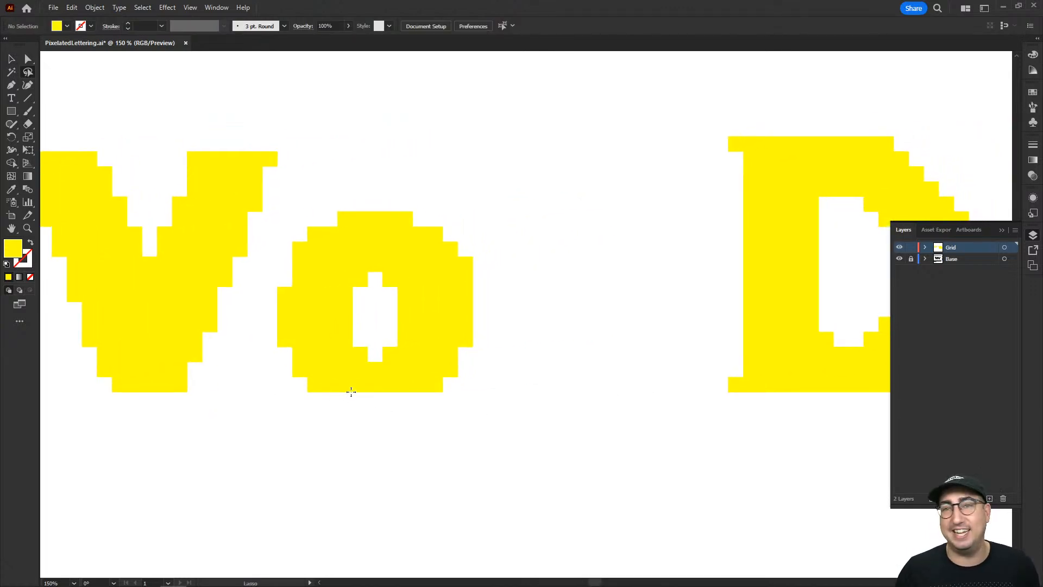
Select all the squares of the copied o and group them.
key("v")
left_click_drag(504, 198, 303, 433)
left_click_drag(485, 208, 285, 427)
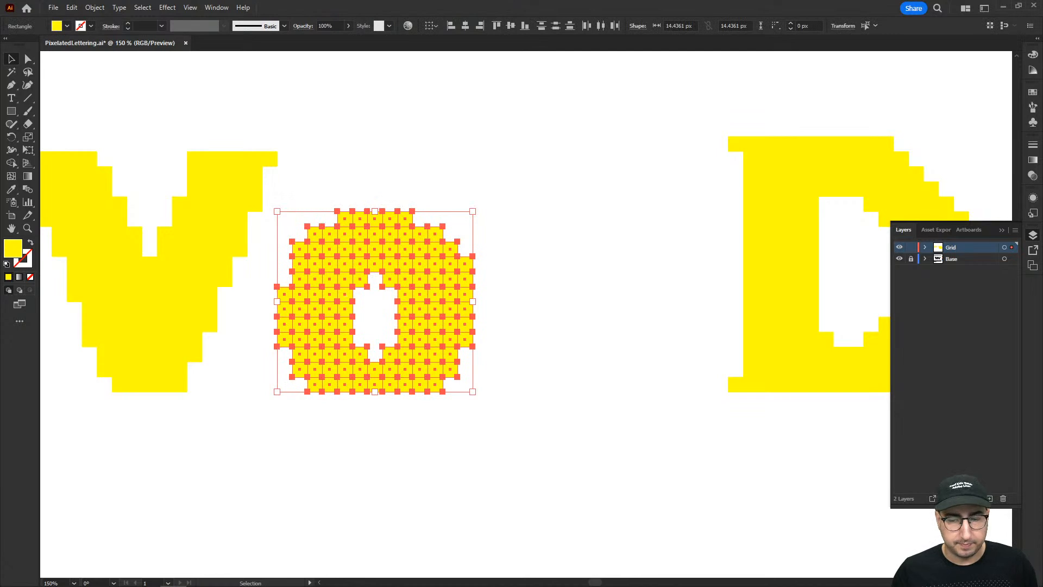
key("ctrl+g")
Group all the squares of the D, and duplicate the grouped o into the gap before it.
left_click_drag(297, 189, 386, 185)
key("q")
mouse_move(400, 139)
left_mouse_down()
mouse_move(318, 358)
mouse_move(246, 421)
mouse_move(114, 354)
mouse_move(85, 164)
mouse_move(141, 88)
mouse_move(382, 105)
left_mouse_up()
scroll(629, 198, "right", 5)
mouse_move(582, 111)
left_mouse_down()
mouse_move(576, 427)
mouse_move(780, 442)
mouse_move(894, 302)
mouse_move(802, 132)
mouse_move(584, 111)
left_mouse_up()
key("v")
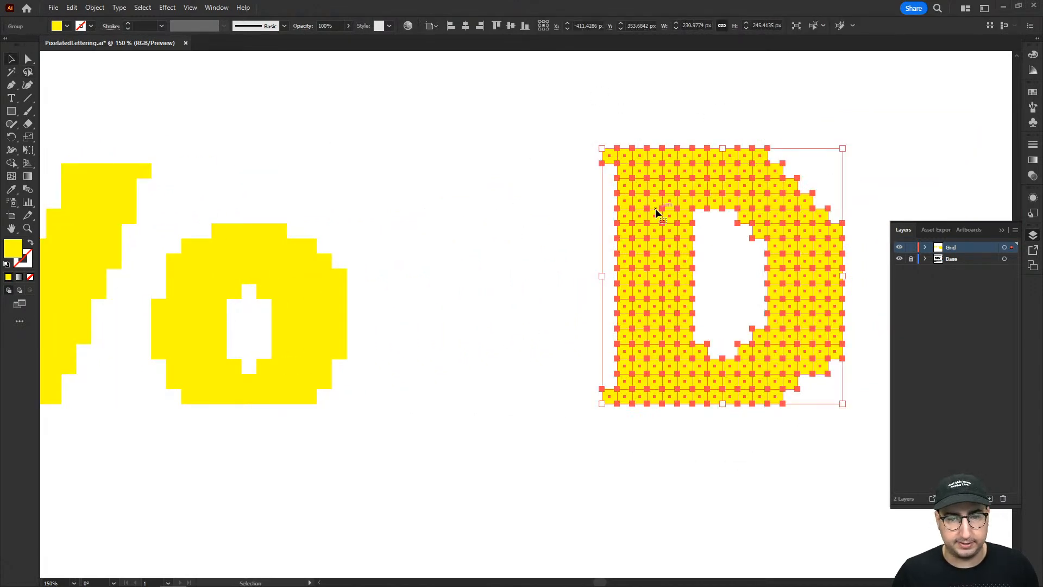
mouse_move(303, 319)
left_mouse_down()
mouse_move(380, 282)
mouse_move(530, 276)
left_mouse_up()
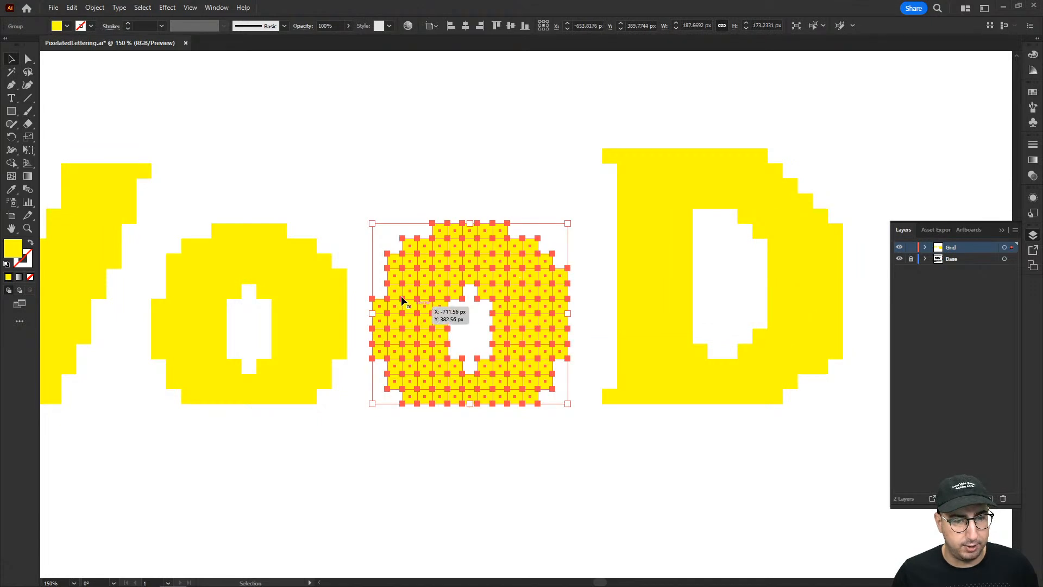
left_click(376, 255)
Try to narrow the second o by deleting its outermost left and right columns of squares.
key("q")
left_click_drag(375, 292, 384, 321)
left_click_drag(375, 362, 366, 355)
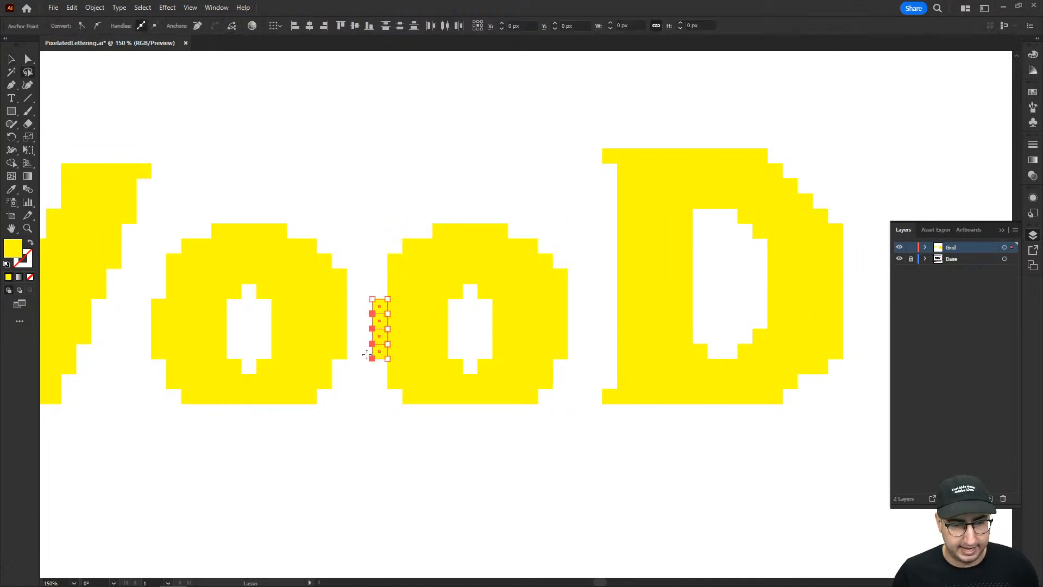
key("Delete")
key("Delete")
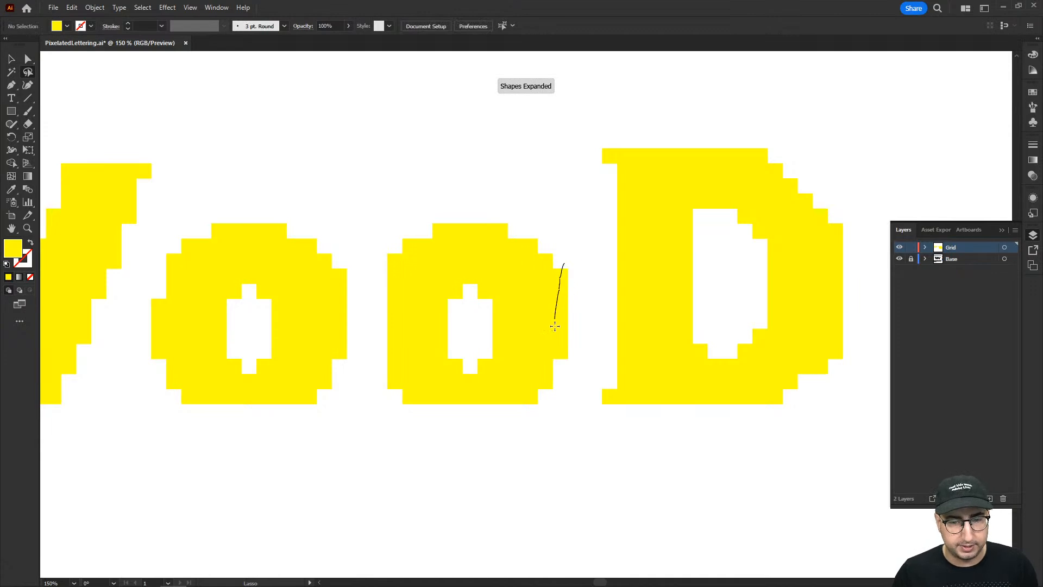
left_click_drag(576, 364, 578, 326)
key("Delete")
key("v")
key("ctrl+z")
key("ctrl+z")
key("ctrl+z")
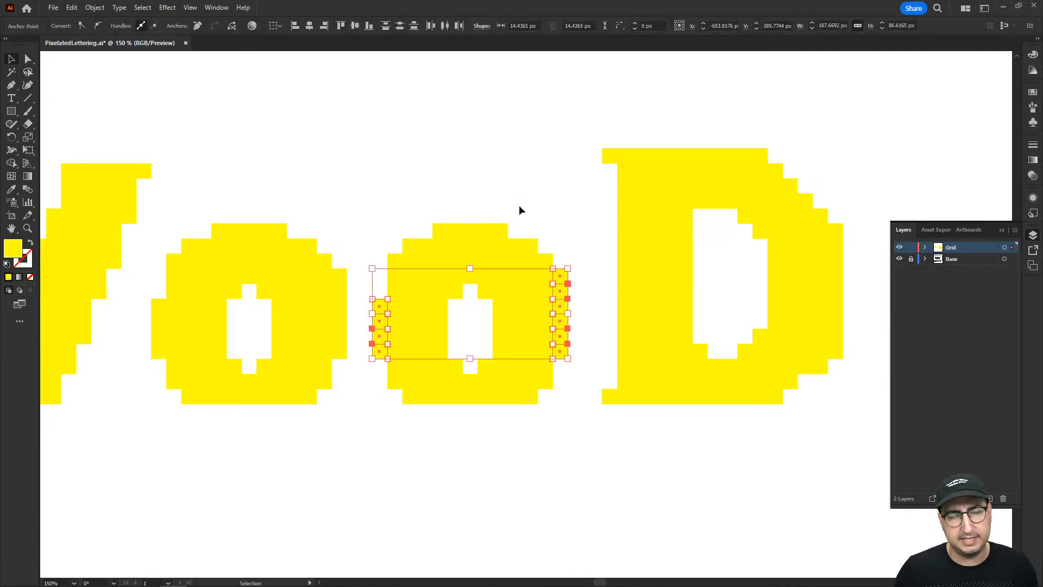
left_click(523, 210)
Duplicate the pair of o's after the D to complete the word VooDoo.
left_click(507, 332, "ctrl+alt")
left_click(508, 332, "ctrl+alt")
left_click_drag(520, 335, 429, 358)
left_click_drag(182, 201, 419, 437)
left_click(419, 436)
left_click_drag(242, 284, 491, 328)
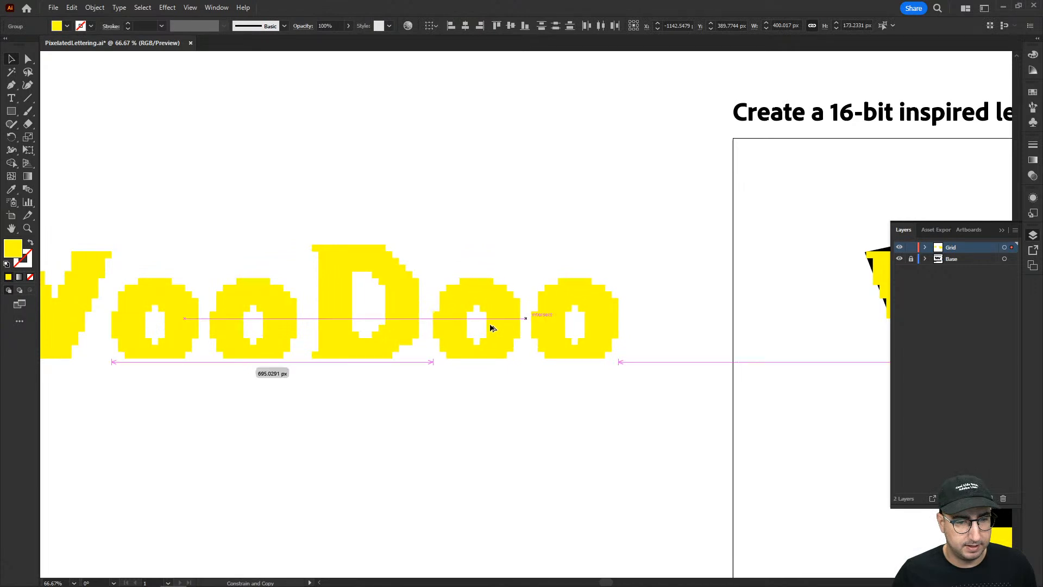
left_click(491, 253)
Select the whole pixelated VooDoo and move it farther left of the artboard.
key("z")
left_click(453, 357, "alt")
left_click_drag(441, 416, 440, 432)
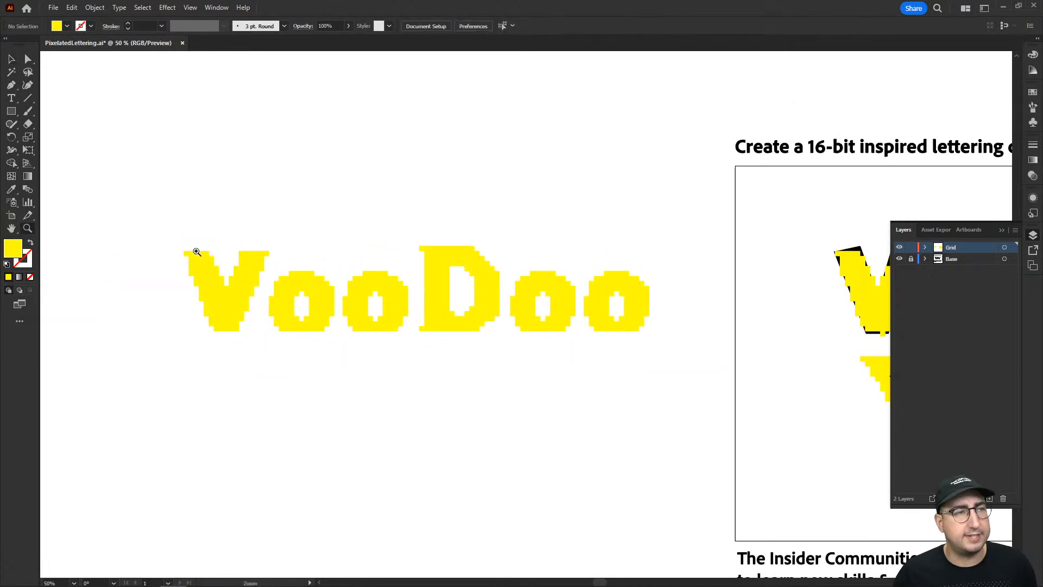
left_click_drag(624, 345, 685, 334)
left_click(528, 308)
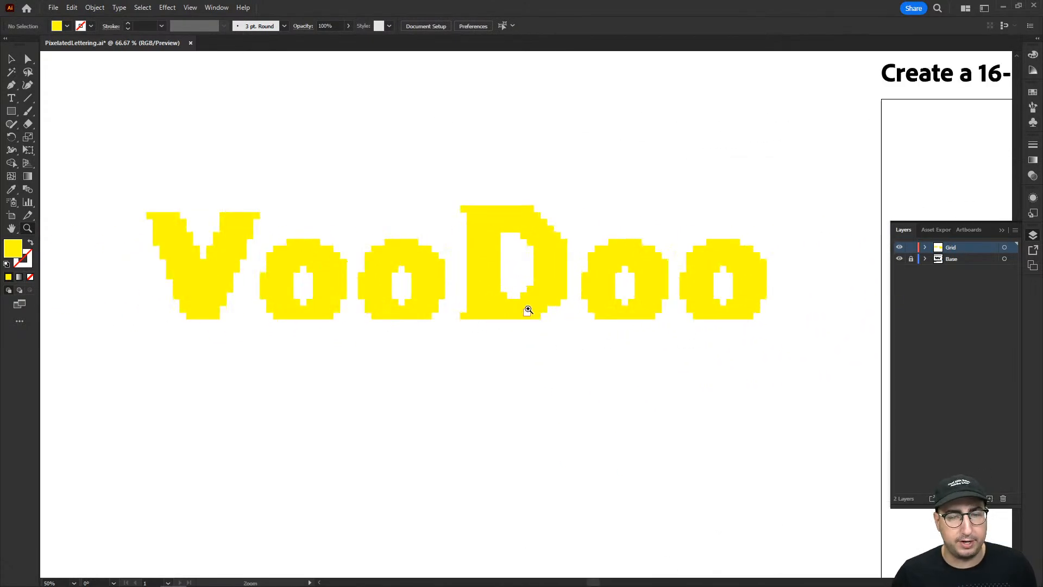
key("v")
left_click_drag(132, 183, 764, 374)
left_click_drag(742, 285, 656, 276)
left_click(570, 205)
key("space")
mouse_move(472, 353)
left_mouse_down()
mouse_move(561, 337)
mouse_move(490, 350)
left_mouse_up()
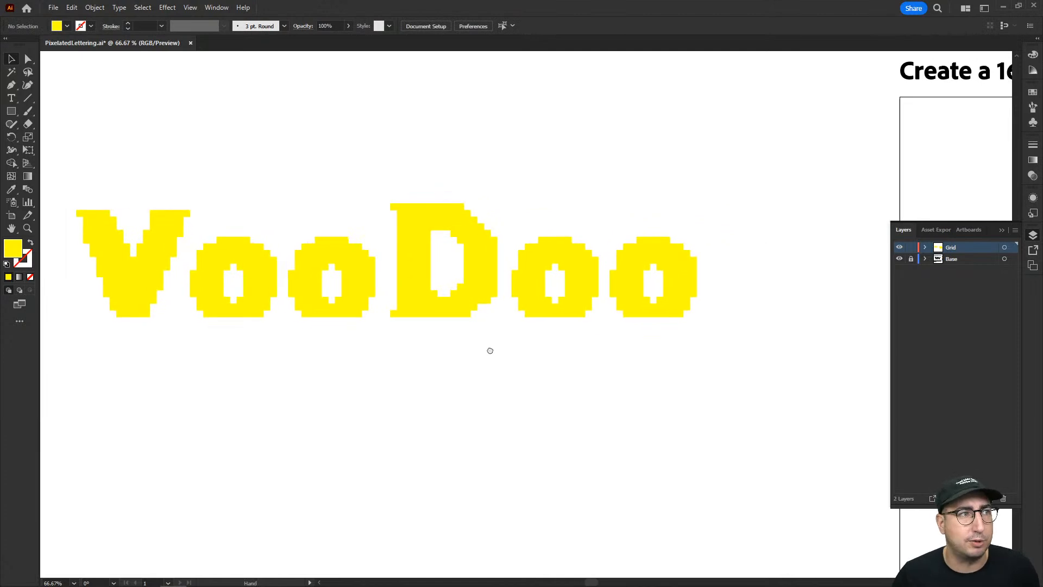
Place the pixelated VooDoo on the blank canvas to the right of the colour swatches.
left_click(591, 319, "alt")
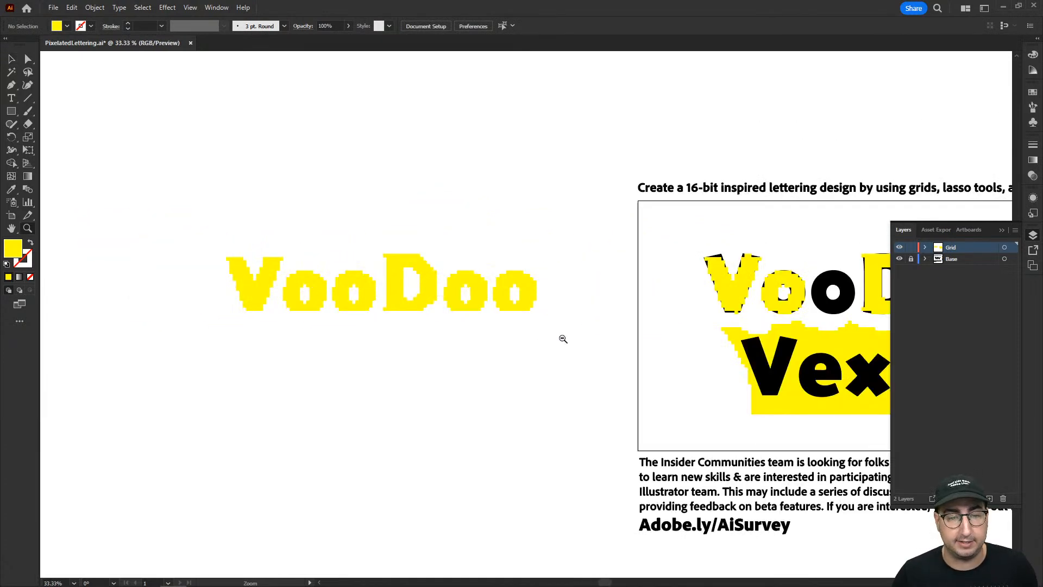
left_click(564, 339, "alt")
key("v")
left_click_drag(391, 250, 810, 363)
key("space")
left_click_drag(808, 362, 458, 360)
key("z")
left_click(571, 329)
left_click(507, 352)
left_click_drag(523, 356, 403, 414)
key("v")
left_click(483, 398)
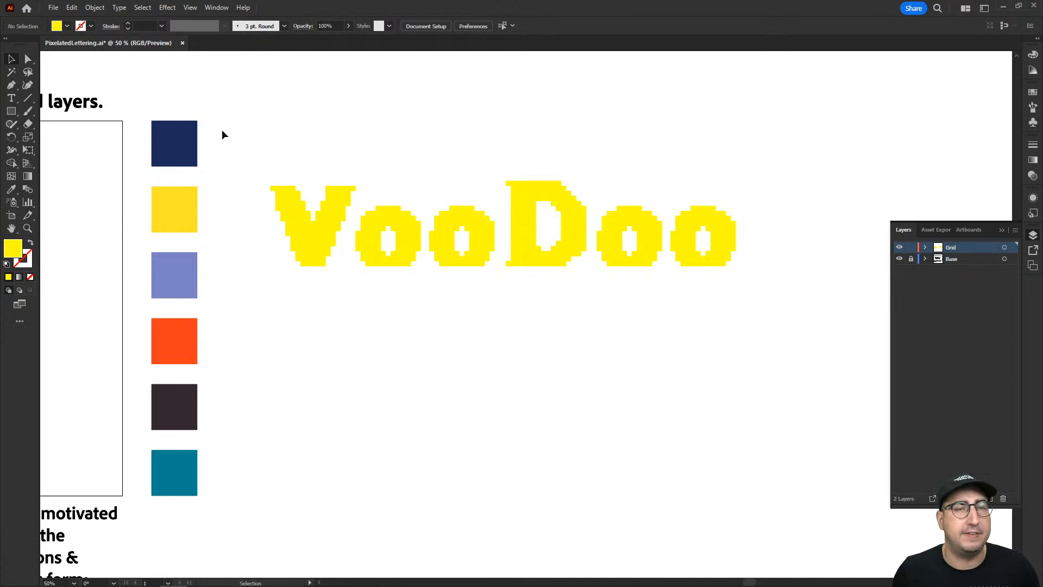
Try to lasso a wavy lower section of the VooDoo letters and recolour it with the orange swatch.
key("q")
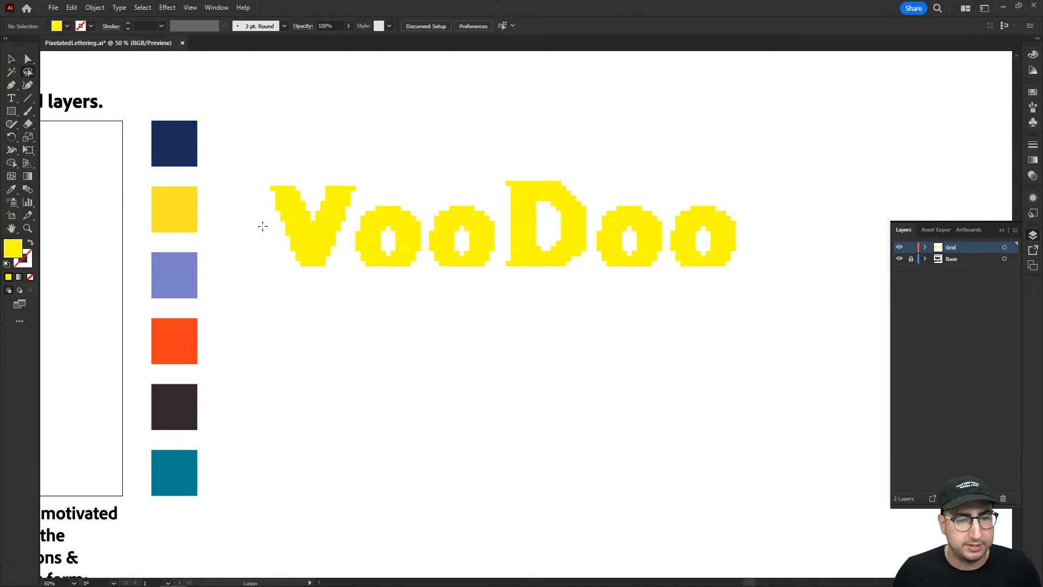
mouse_move(265, 224)
left_mouse_down()
mouse_move(304, 233)
mouse_move(349, 212)
mouse_move(399, 233)
mouse_move(475, 219)
mouse_move(504, 233)
mouse_move(570, 221)
mouse_move(633, 242)
mouse_move(695, 223)
mouse_move(736, 234)
mouse_move(758, 256)
mouse_move(748, 285)
mouse_move(610, 333)
mouse_move(448, 339)
mouse_move(268, 309)
left_mouse_up()
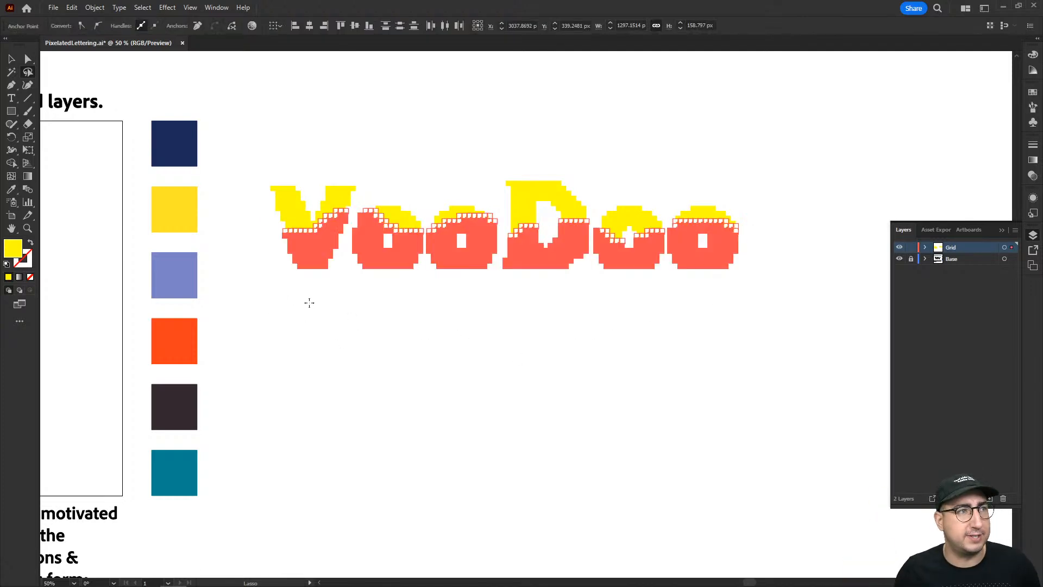
key("z")
left_click(494, 287)
left_click(577, 288)
left_click(577, 288)
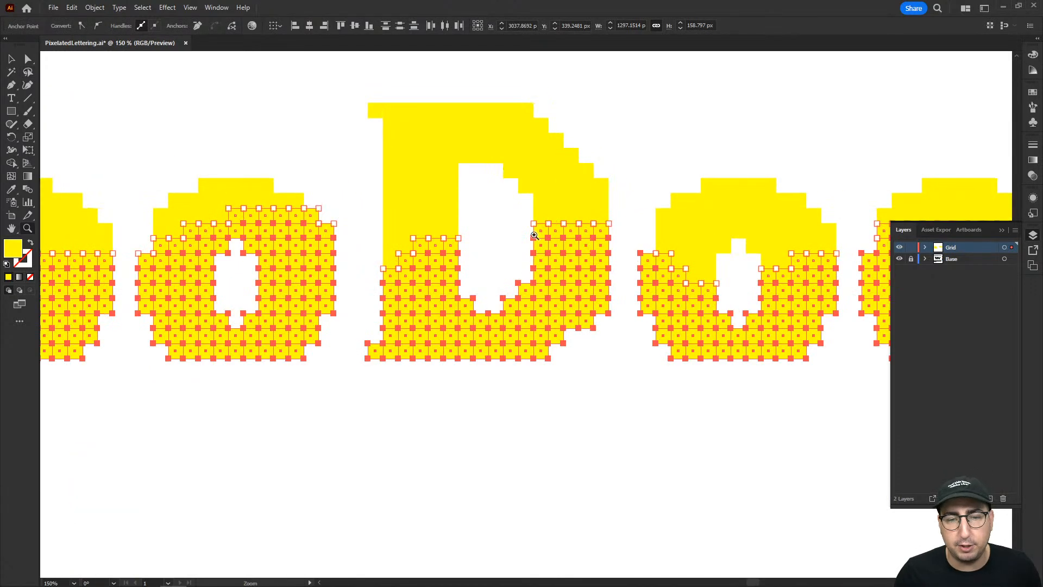
left_click(496, 318, "alt")
left_click(496, 318, "alt")
left_click(461, 325, "alt")
left_click_drag(502, 342, 454, 286)
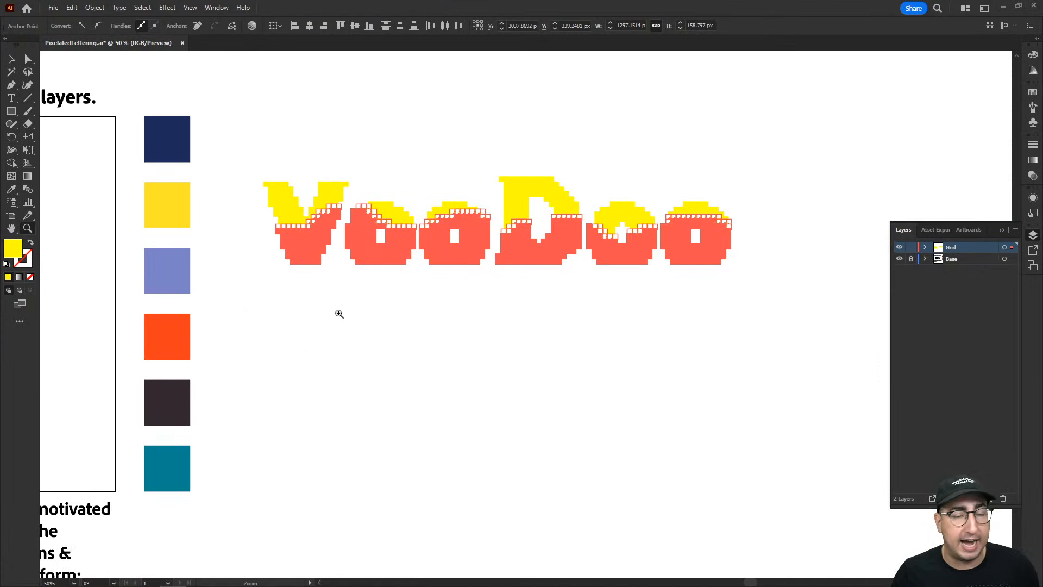
left_click(11, 189)
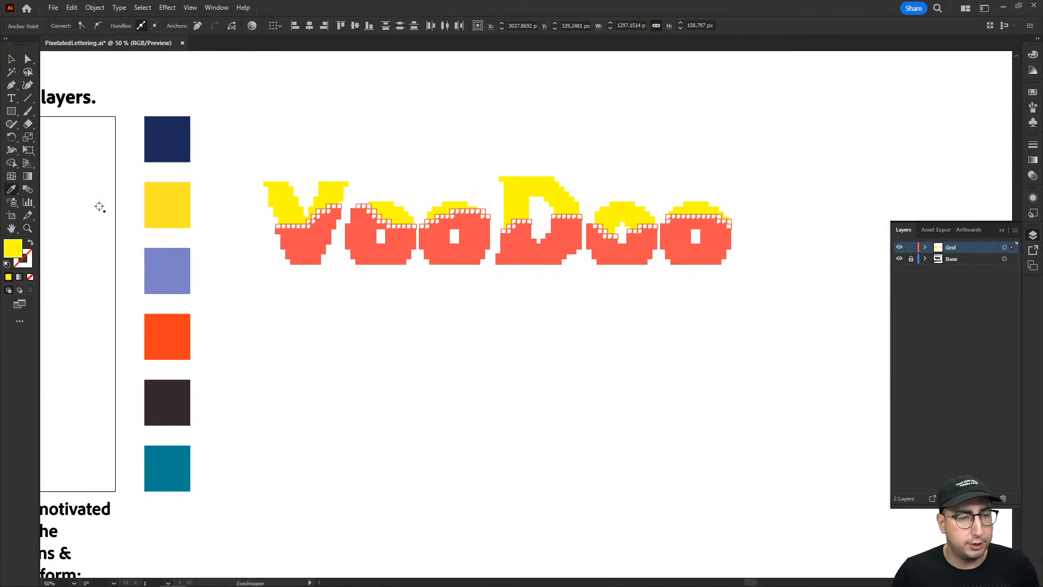
left_click(166, 336)
key("v")
left_click(480, 339)
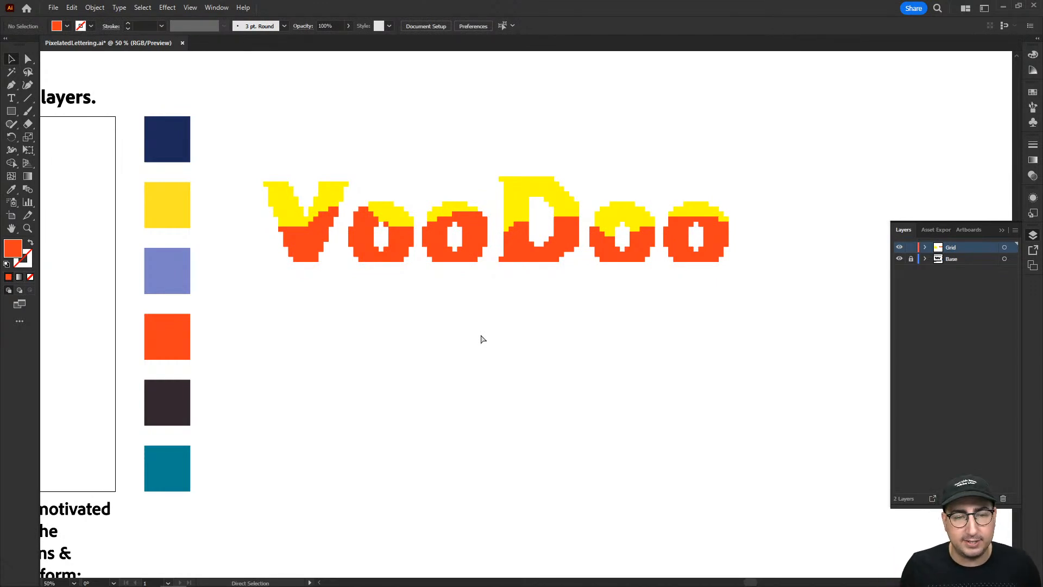
key("ctrl+z")
left_click(481, 334)
Lasso a wavy lower section across all the VooDoo letters and recolour it by sampling the orange swatch with the Eyedropper.
key("q")
mouse_move(260, 229)
left_mouse_down()
mouse_move(308, 241)
mouse_move(399, 229)
mouse_move(466, 244)
mouse_move(557, 225)
mouse_move(648, 223)
mouse_move(753, 253)
mouse_move(299, 349)
mouse_move(242, 335)
left_mouse_up()
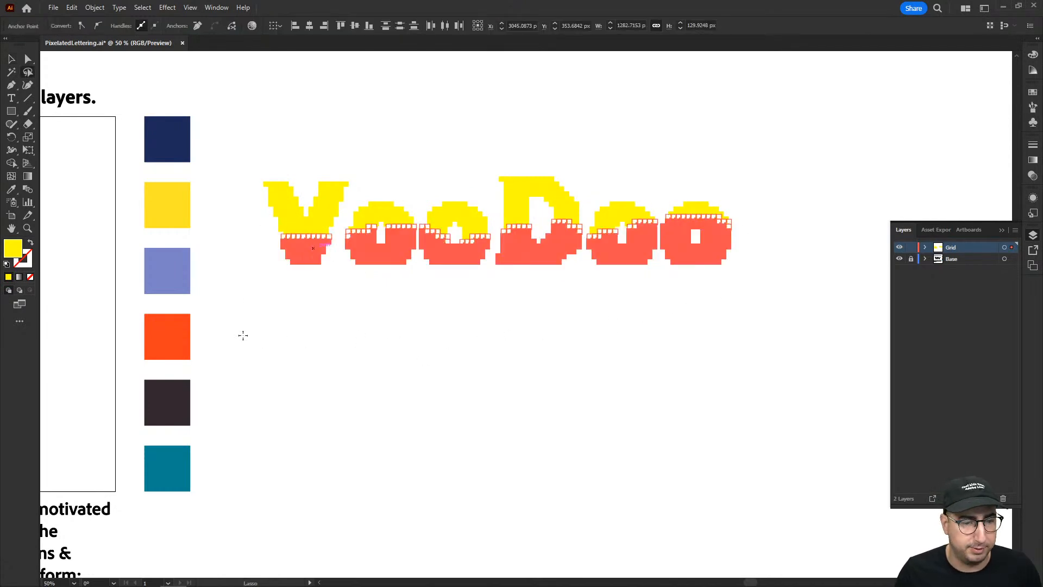
key("i")
left_click(180, 336)
key("v")
left_click(329, 364)
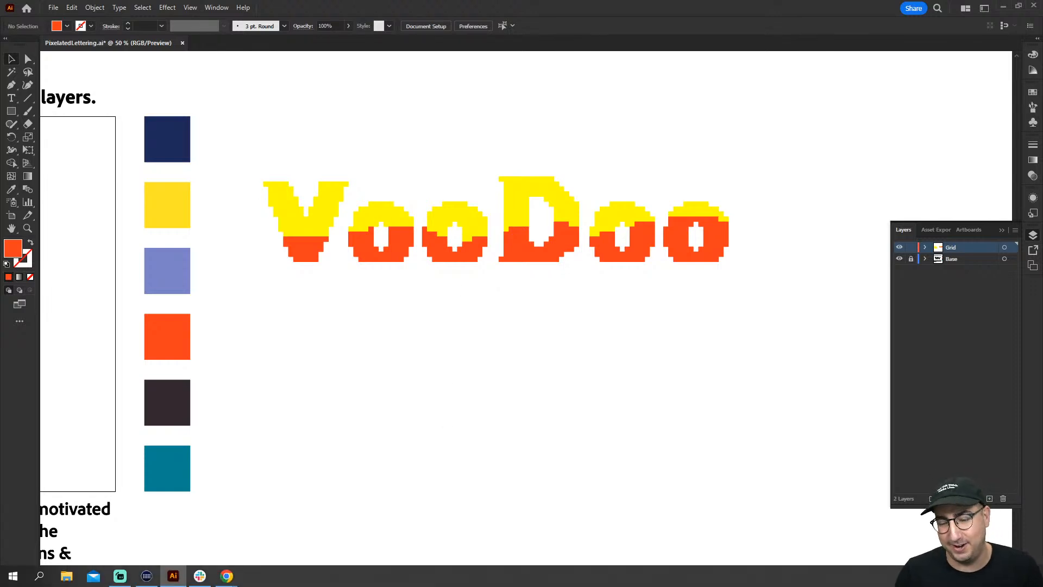
Select the whole two-coloured VooDoo and place it on the empty canvas above the colour swatches.
key("z")
left_click(517, 327)
left_click_drag(518, 367, 523, 415)
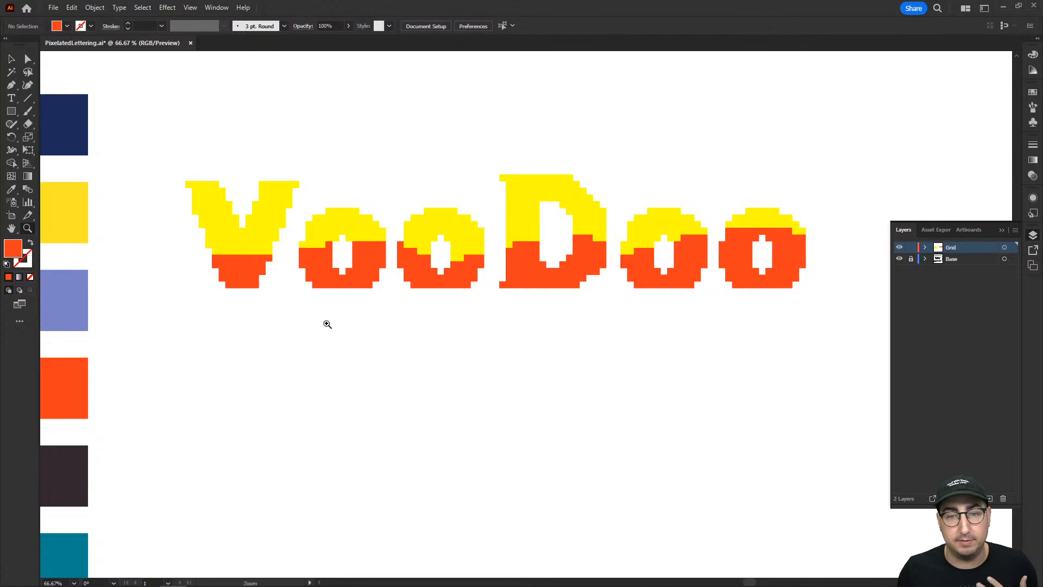
key("v")
left_click_drag(156, 144, 832, 329)
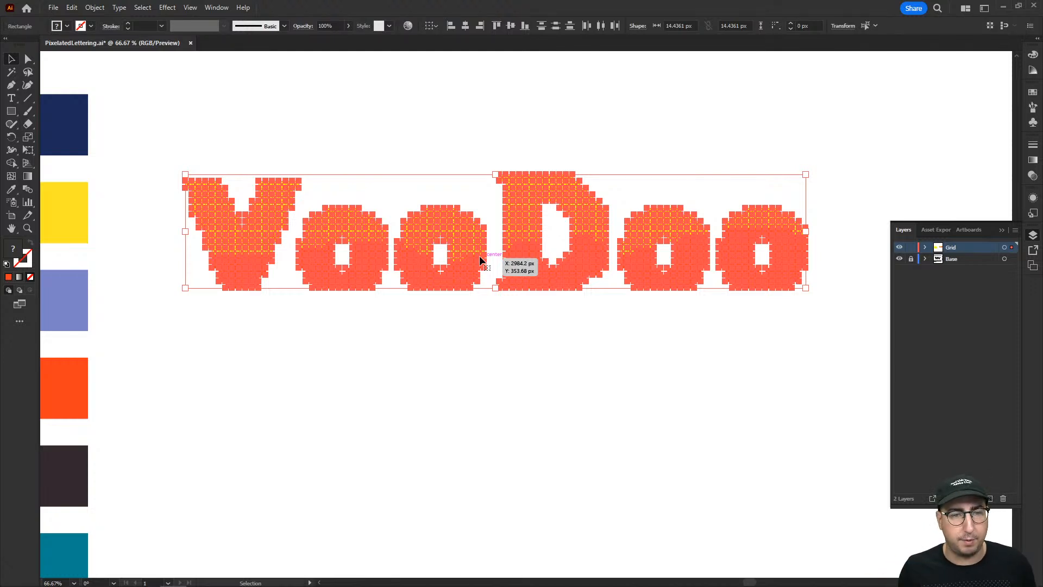
key("z")
left_click(541, 250, "alt")
left_click(541, 250, "alt")
left_click_drag(524, 269, 415, 406)
key("v")
left_click_drag(418, 462, 509, 139)
left_click(515, 267)
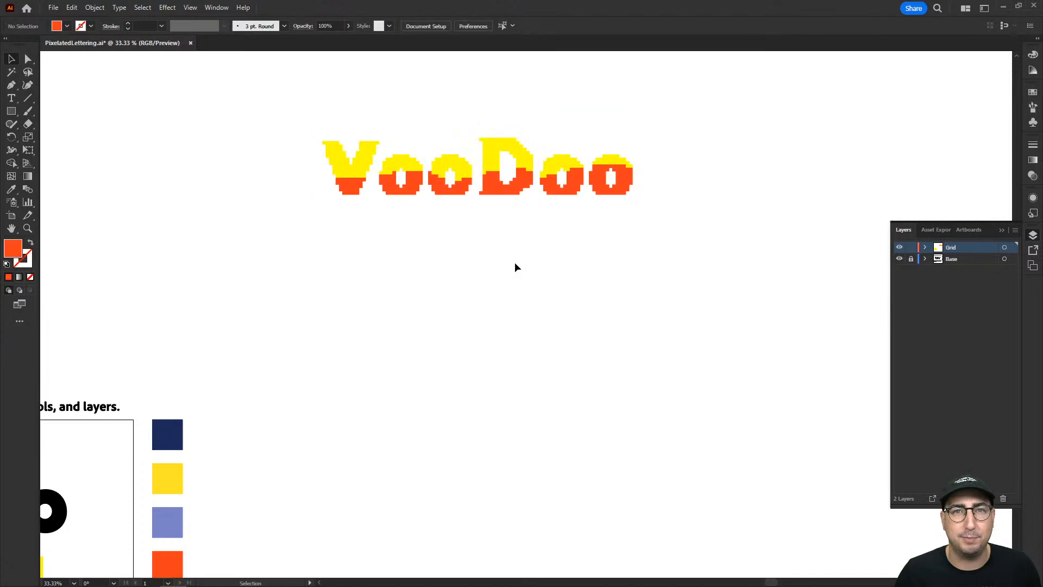
Enable Snap to Pixel and show the document grid.
left_click(190, 8)
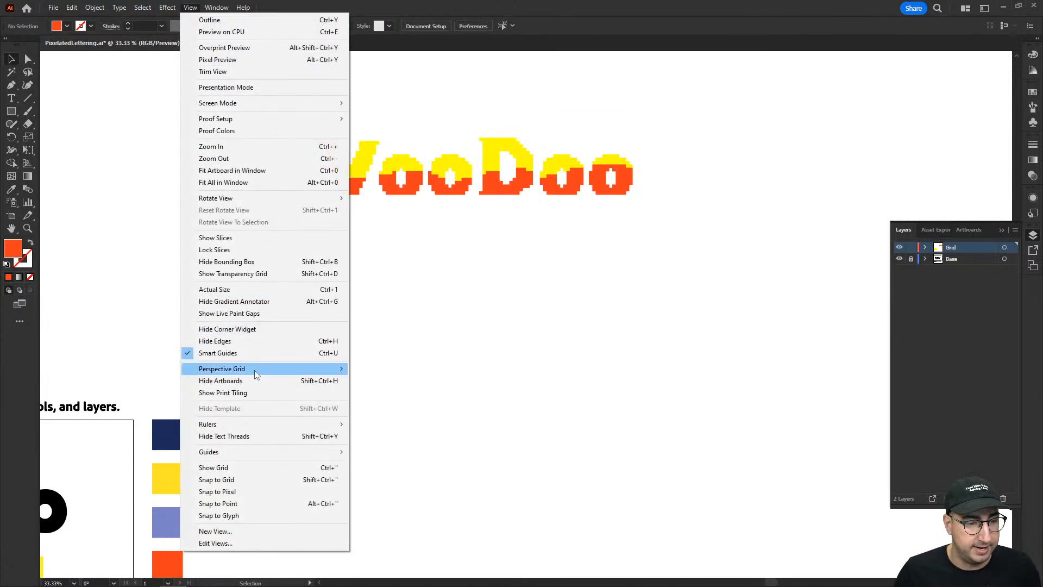
left_click(251, 490)
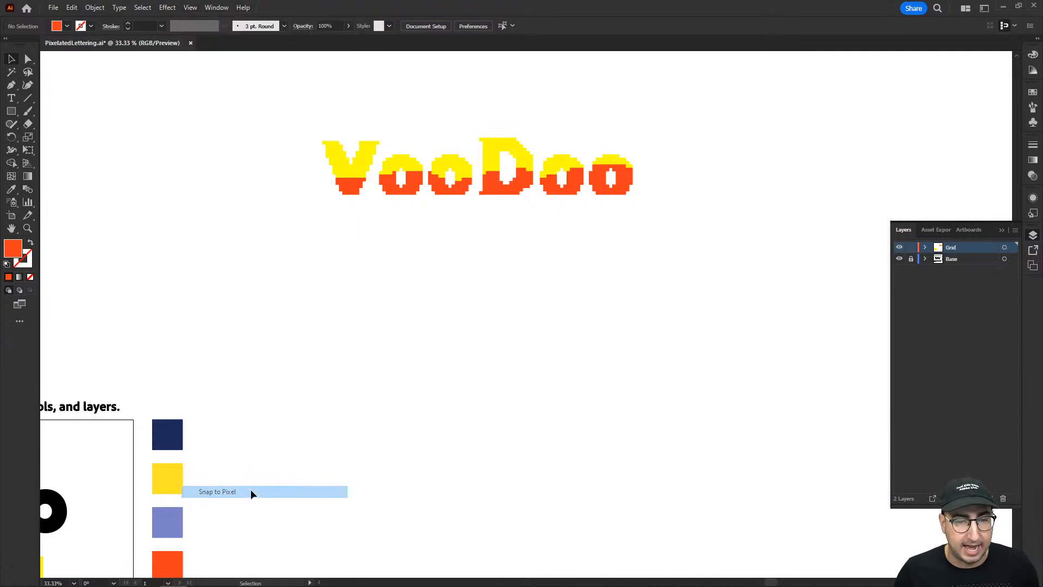
left_click(190, 11)
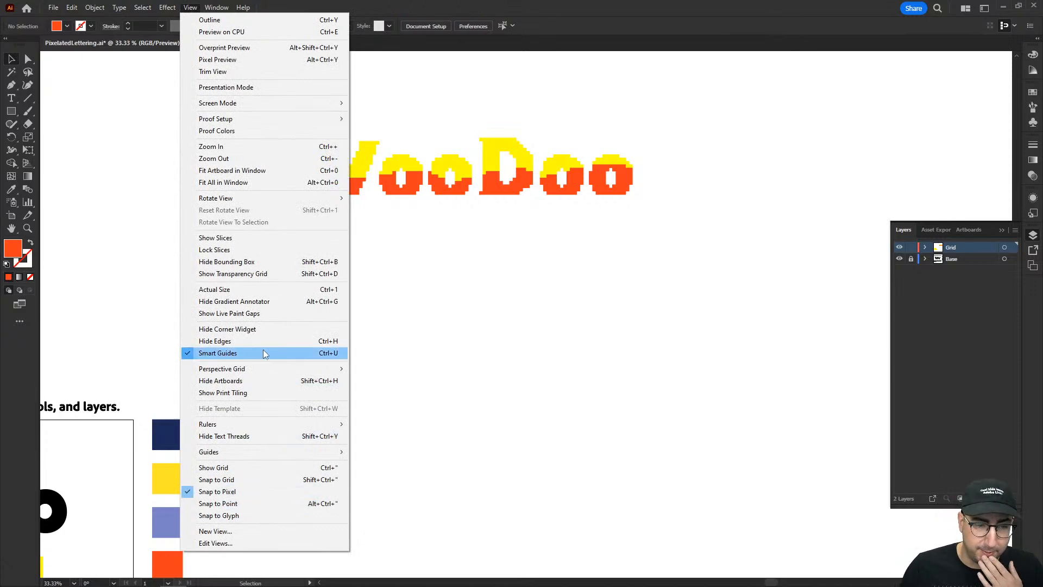
mouse_move(266, 370)
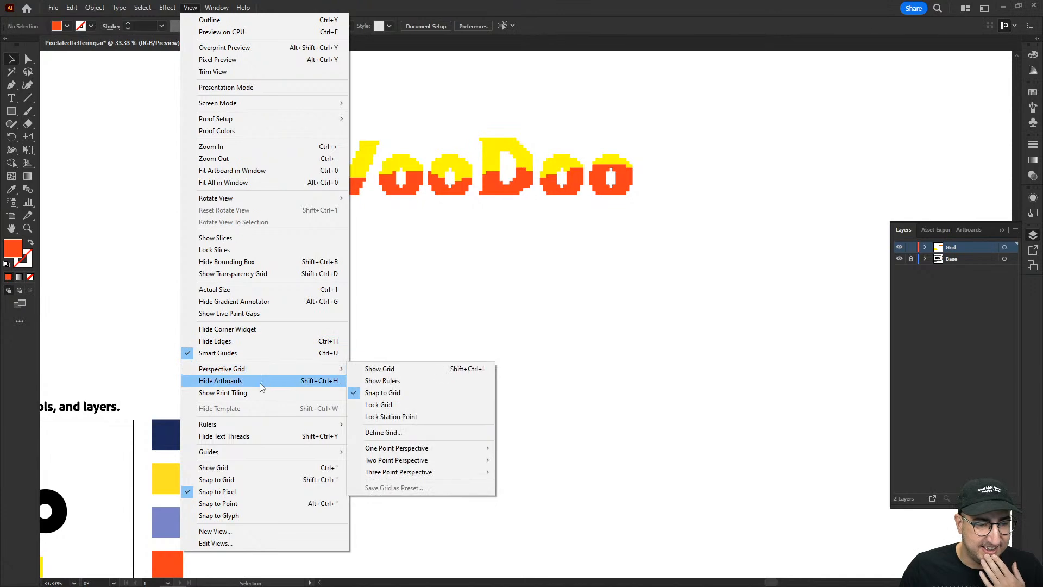
left_click(250, 467)
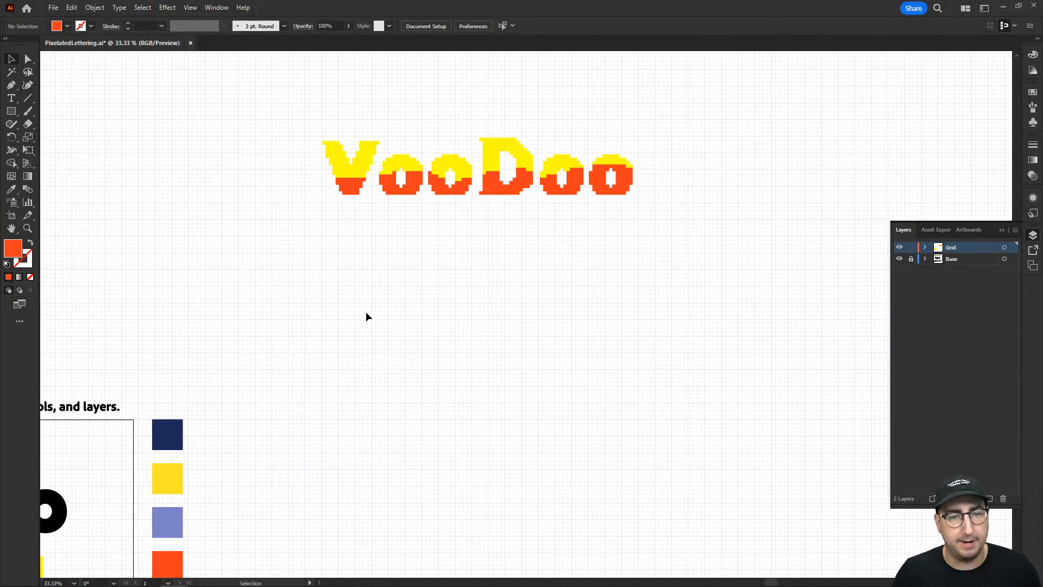
Select all the letters of the two-coloured VooDoo and group them.
key("z")
left_click(488, 185)
left_click(404, 291)
left_click_drag(454, 244, 253, 200)
key("v")
left_click_drag(486, 229, 469, 215)
left_click_drag(121, 179, 699, 346)
key("ctrl+g")
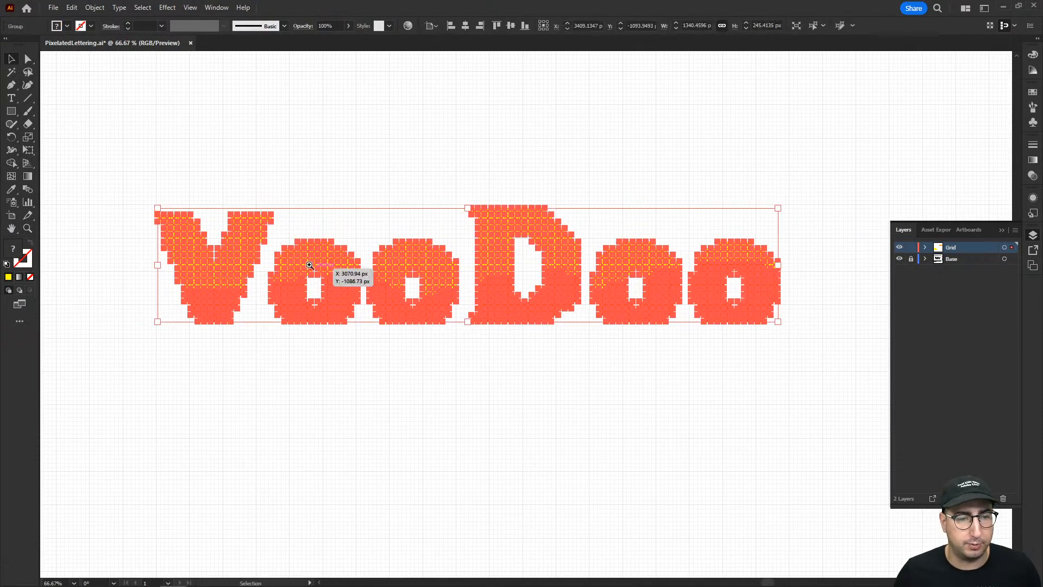
Reposition the grouped two-coloured VooDoo against the document grid, checking the edges of its squares up close.
key("z")
left_click(310, 261)
left_click(404, 275)
left_click(418, 297)
left_click(418, 296)
key("v")
left_click_drag(601, 295, 595, 255)
Scale the VooDoo group down proportionally from its lower corner to about 921 px wide.
key("z")
left_click(744, 388, "alt")
left_click(744, 389, "alt")
left_click_drag(771, 426, 157, 377)
left_click_drag(826, 405, 407, 412)
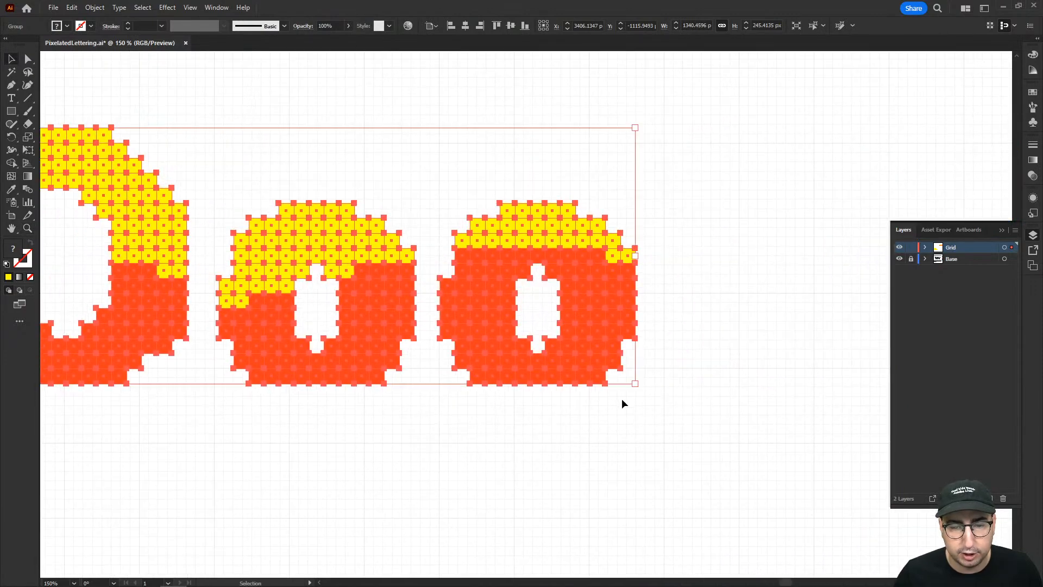
left_click_drag(634, 387, 481, 305)
Scale the VooDoo group further down proportionally to about 817 px wide, matching its squares to the document grid, and deselect it.
key("space")
left_click_drag(250, 312, 523, 355)
key("ctrl+plus")
key("ctrl+plus")
key("ctrl+plus")
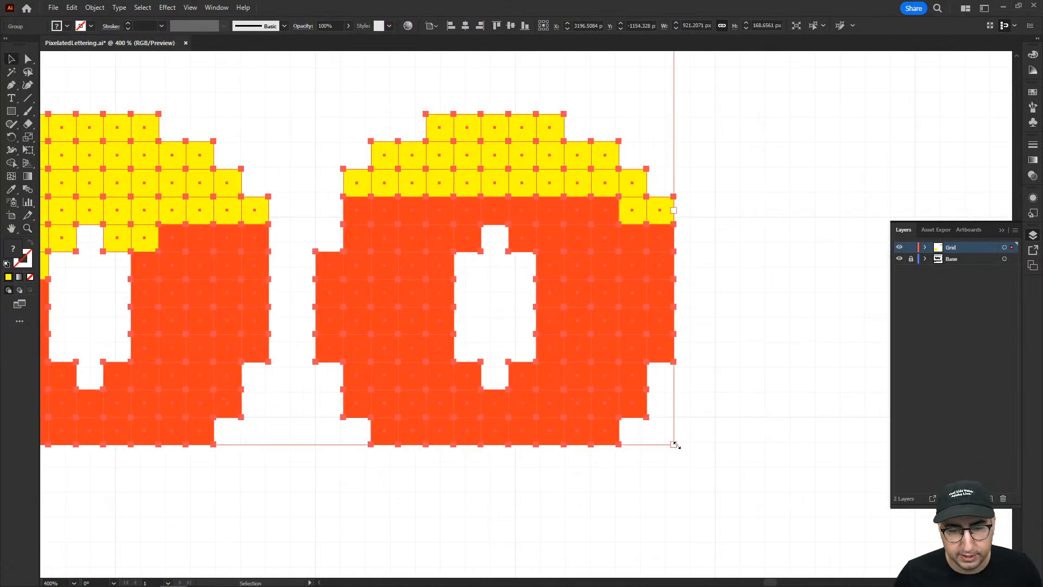
left_click_drag(674, 444, 535, 396)
key("z")
left_click(433, 399)
left_click(483, 323)
key("v")
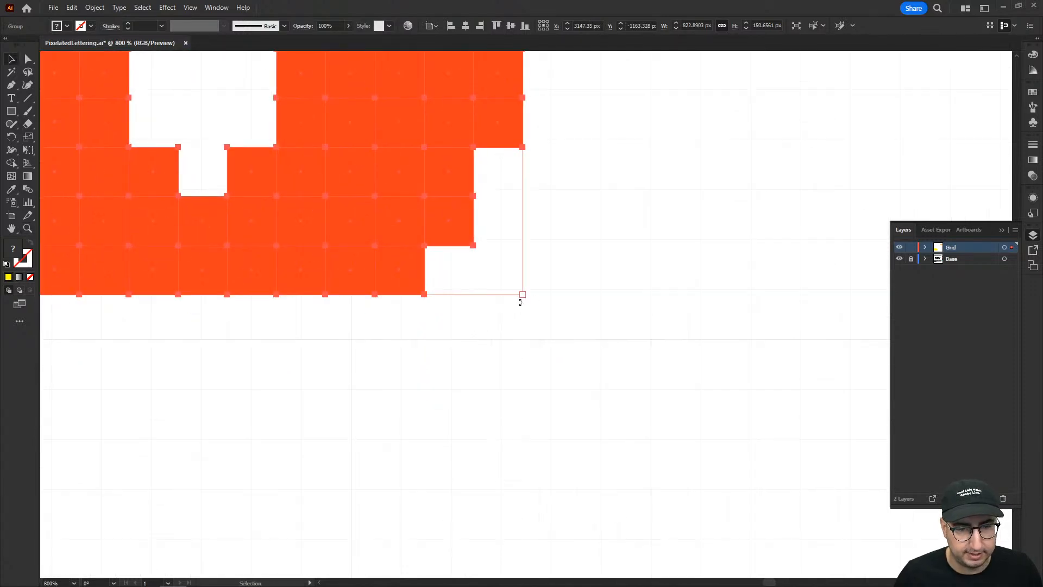
left_click_drag(521, 295, 515, 291)
left_click(478, 313)
Nudge the resized VooDoo group slightly down and to the left on the grid and deselect it.
key("z")
left_click(438, 291, "alt")
left_click(438, 287, "alt")
left_click(438, 285, "alt")
left_click(454, 338, "alt")
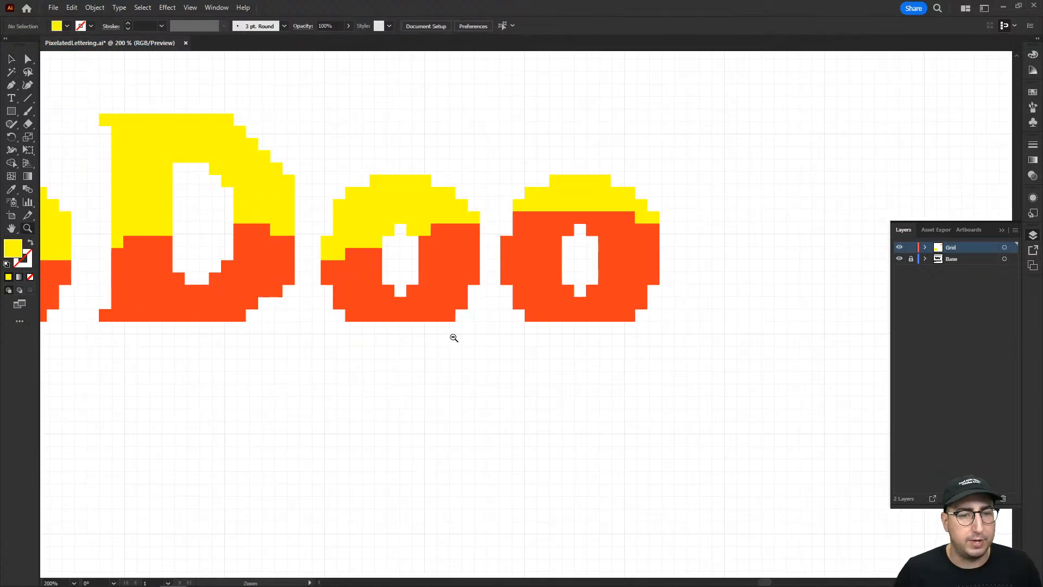
left_click(453, 338, "alt")
left_click(475, 325, "alt")
key("v")
left_click_drag(137, 225, 128, 236)
left_click(243, 369)
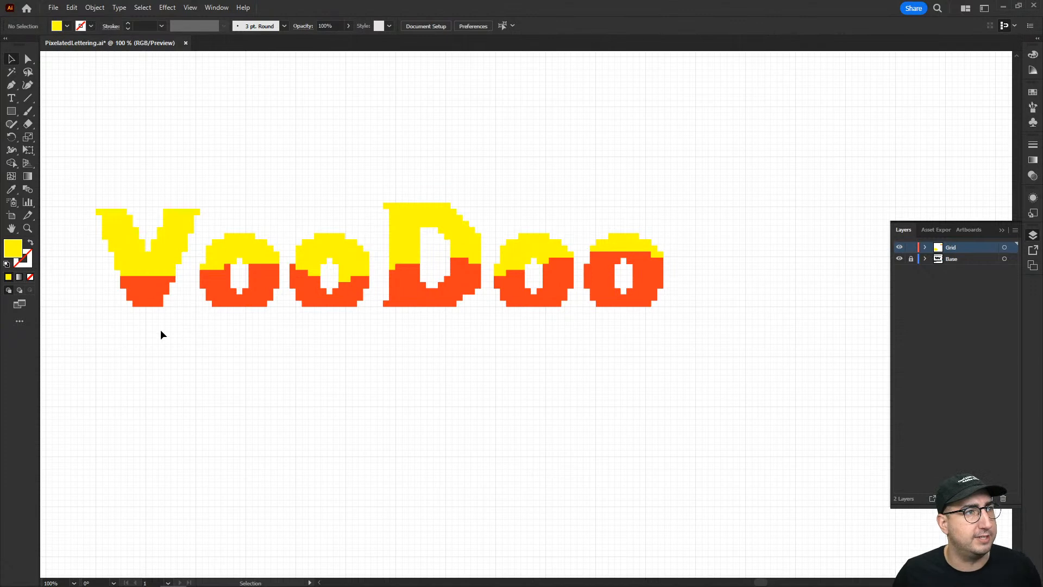
Turn off Snap to Pixel and hide the document grid.
left_click(190, 7)
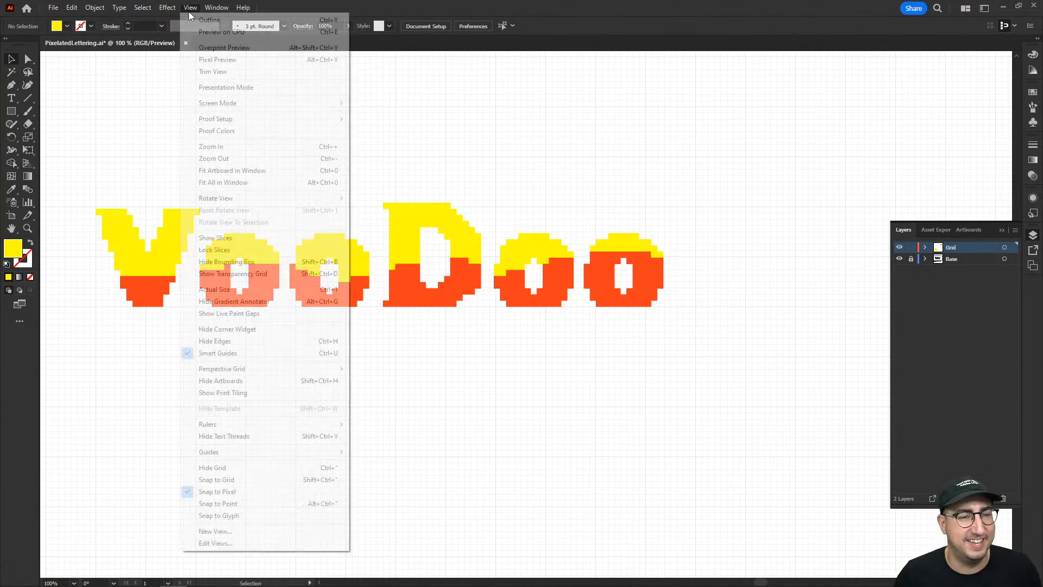
left_click(241, 491)
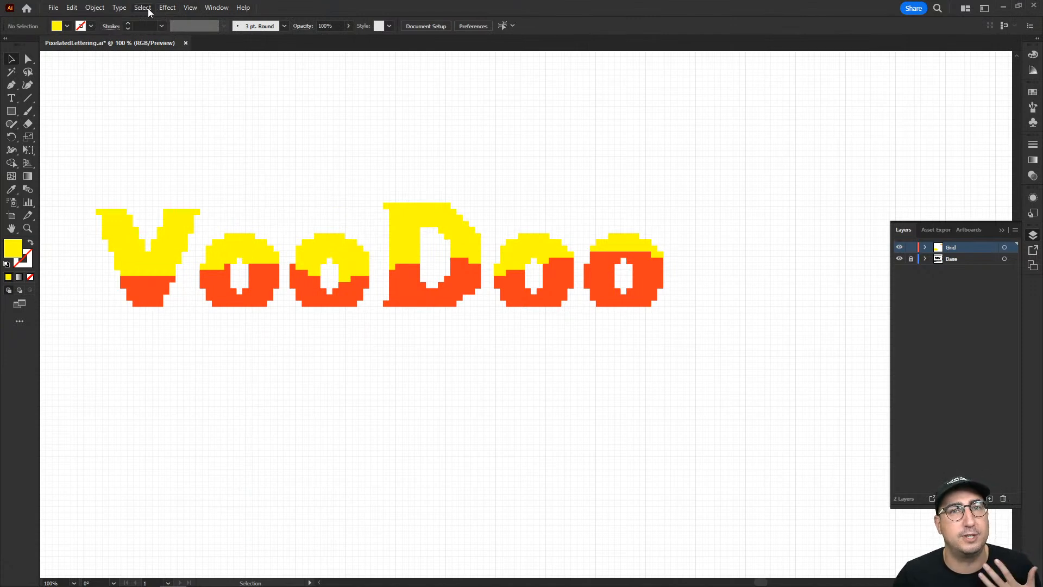
left_click(191, 8)
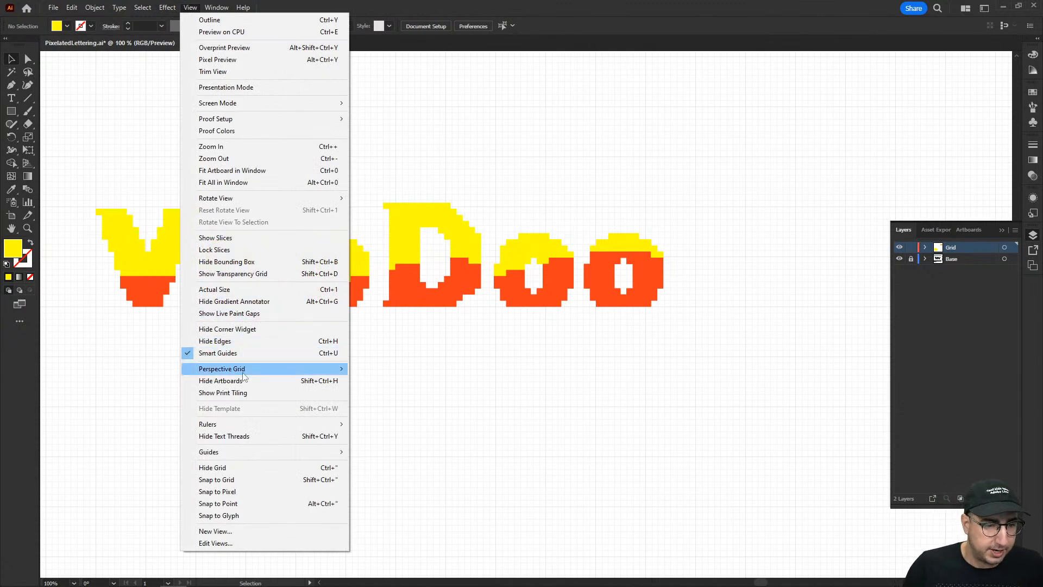
left_click(246, 468)
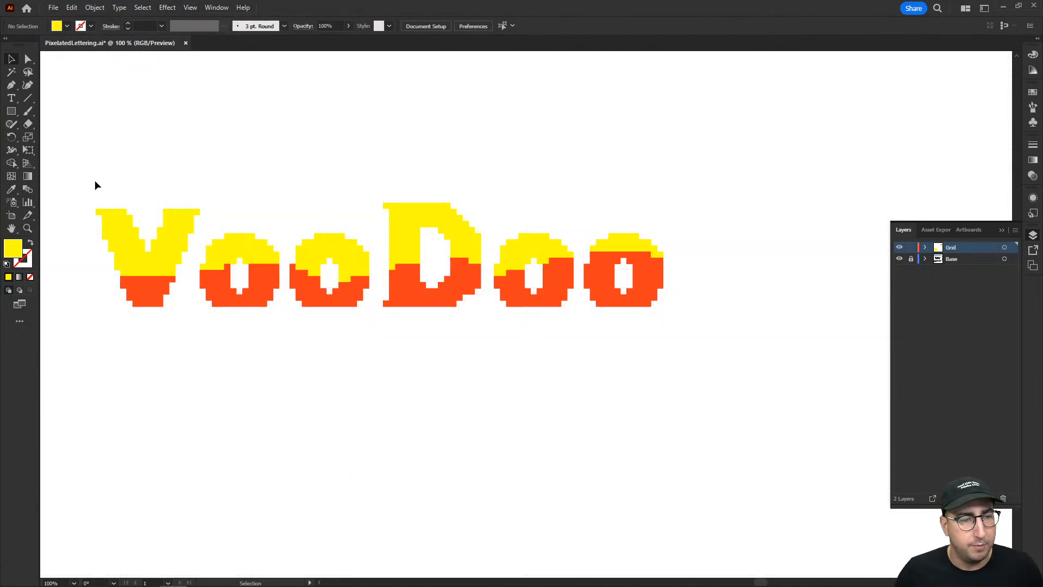
Draw a square about 8.8 px wide over the upper-left pixel of the second o to measure the pixel size, and deselect it.
key("z")
left_click(354, 235)
left_click(484, 310)
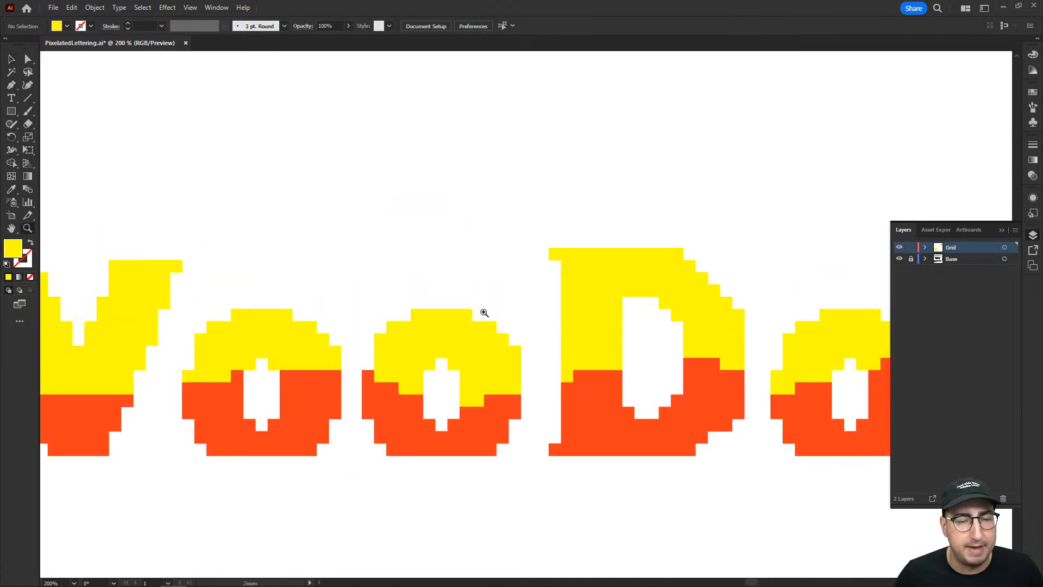
left_click(582, 314)
left_click(611, 284)
key("m")
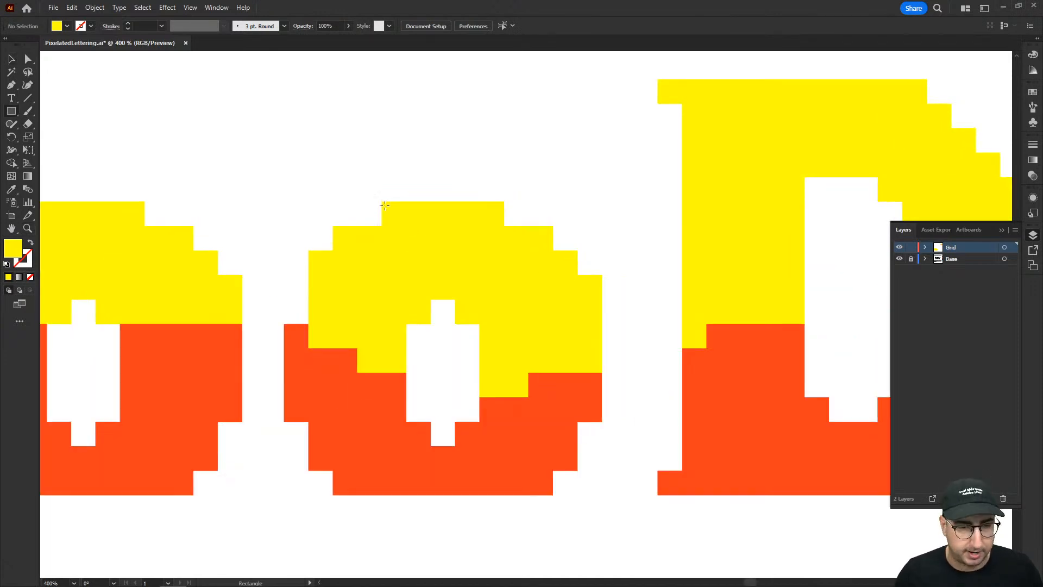
left_click_drag(382, 202, 406, 226)
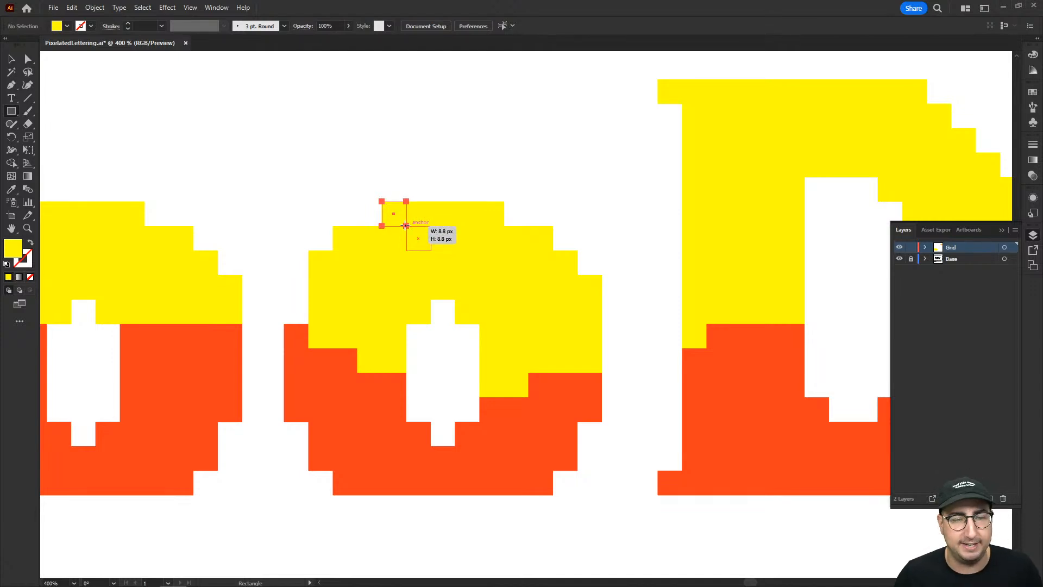
left_click_drag(406, 225, 406, 225)
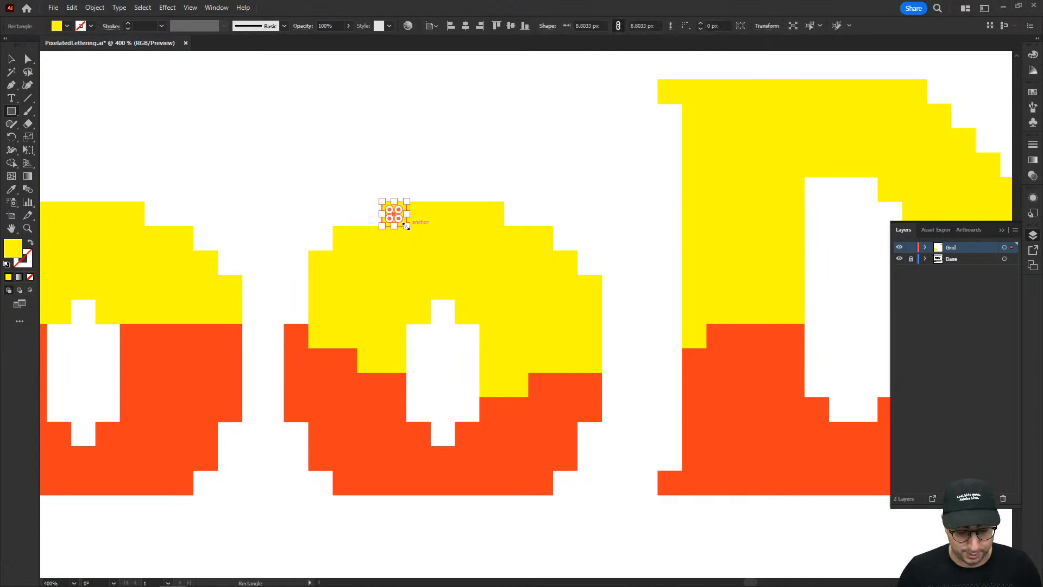
key("ctrl+shift+a")
Select the VooDoo group, bring up its Move settings clear of the letters, and set the angle to -45°.
key("z")
left_click(522, 264, "alt")
key("space")
left_click_drag(520, 289, 427, 241)
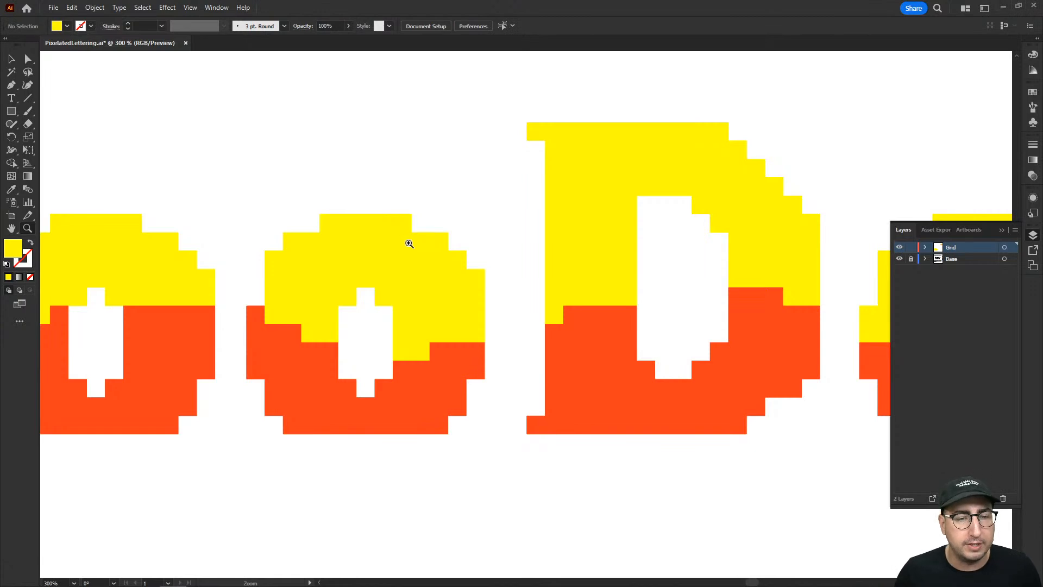
key("v")
left_click(416, 239)
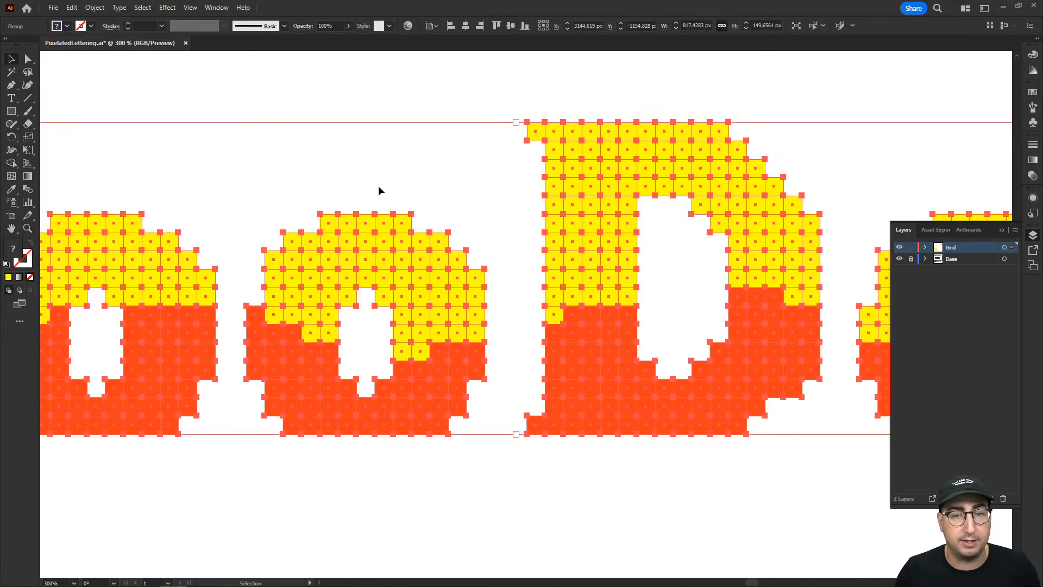
key("Return")
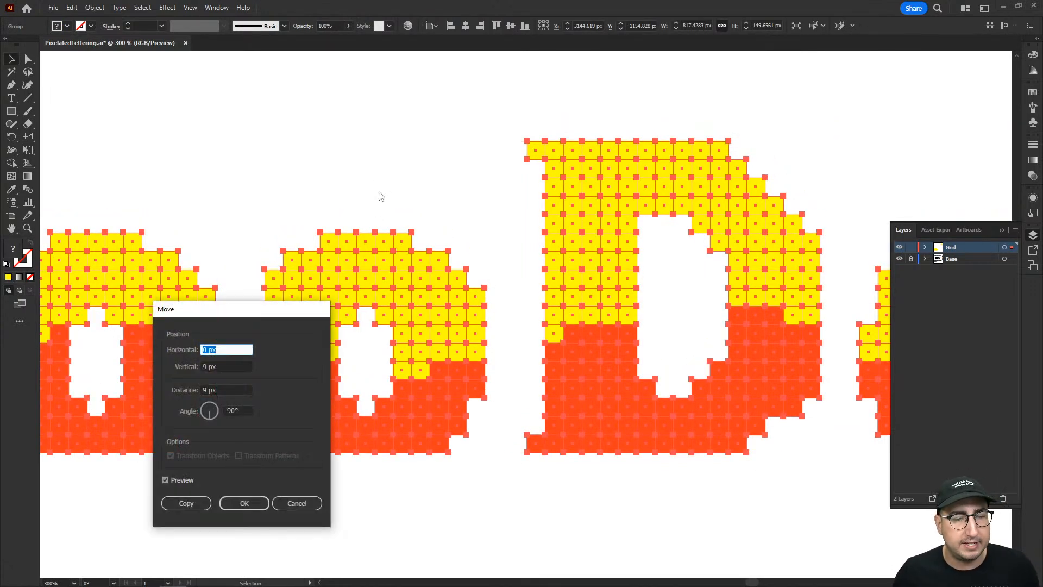
left_click_drag(291, 309, 752, 107)
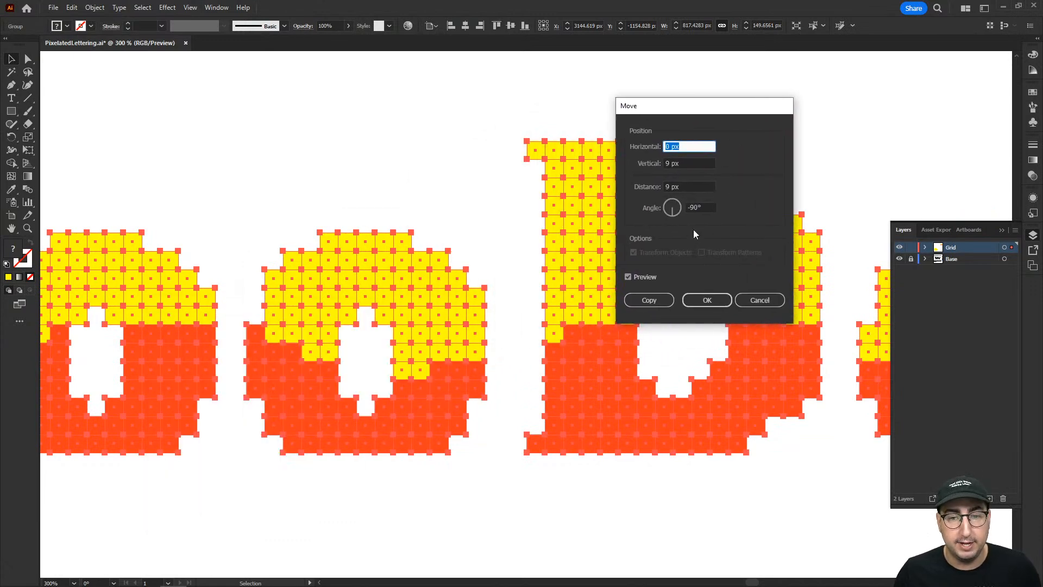
left_click(705, 205)
type("-45")
key("Tab")
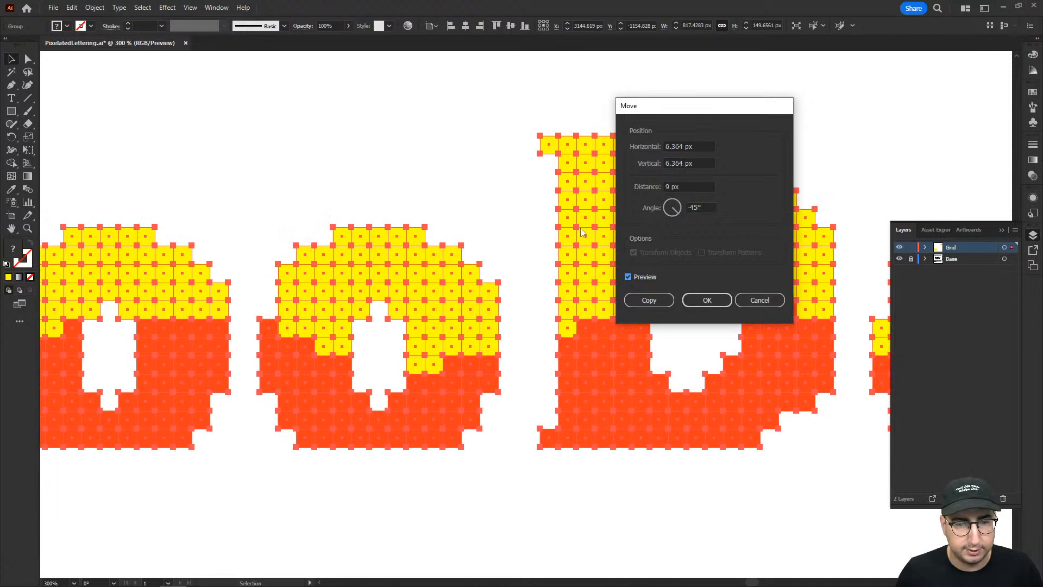
Set the horizontal and vertical offsets to 16.16 px and create a moved copy of the VooDoo group.
left_click(667, 145)
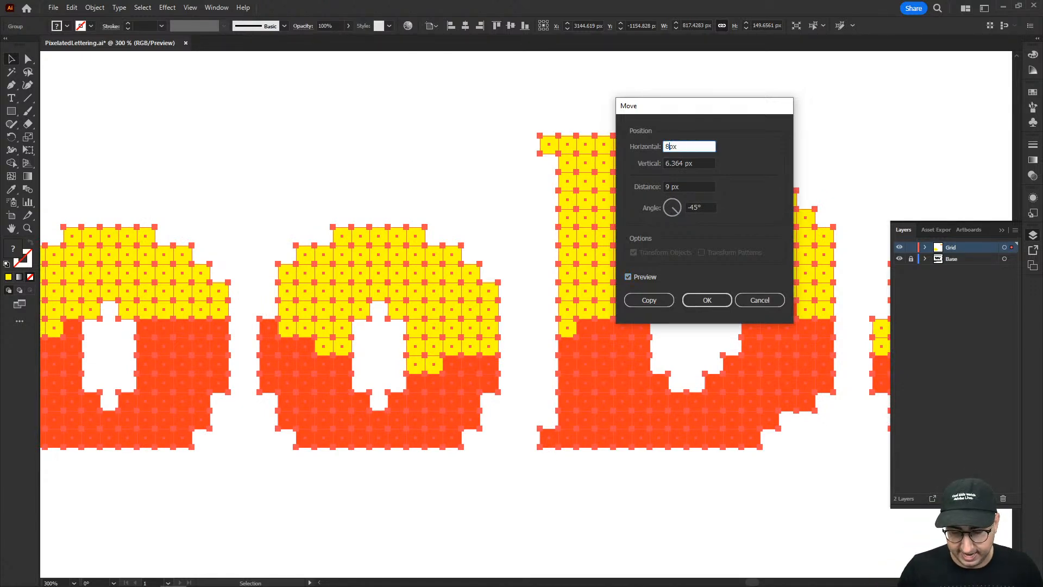
key("BackSpace")
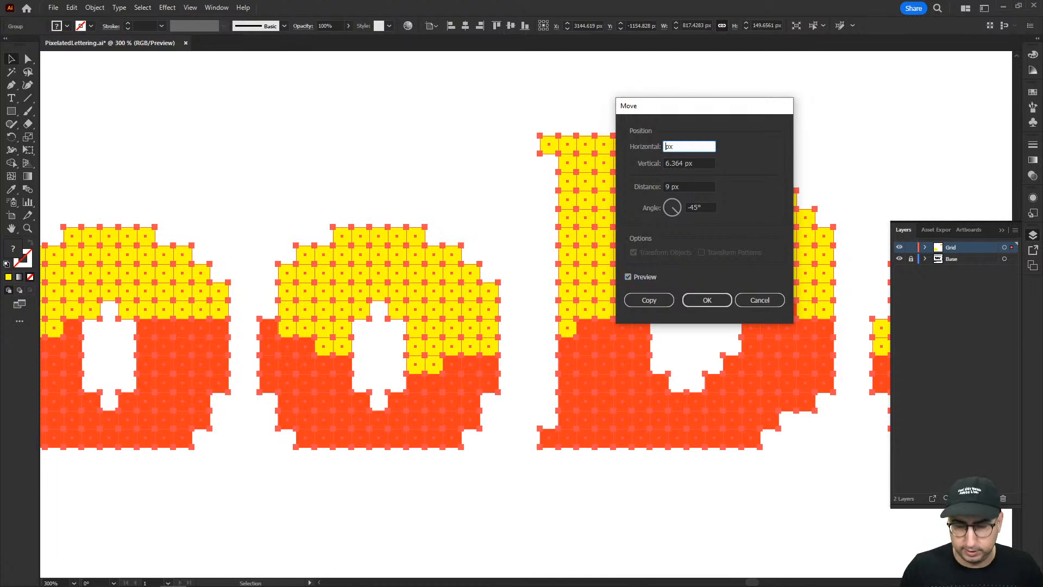
type("16.16")
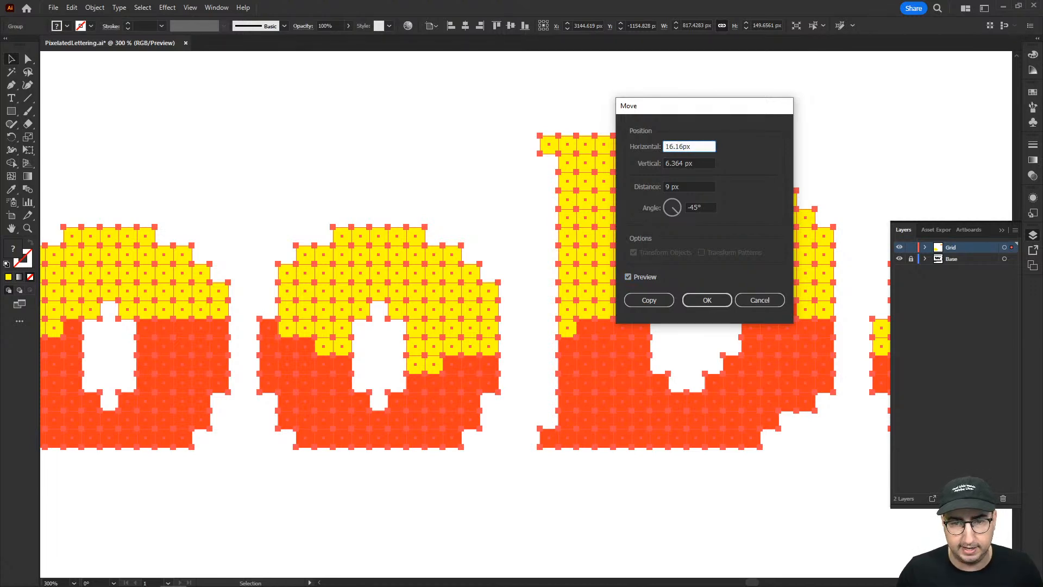
key("Tab")
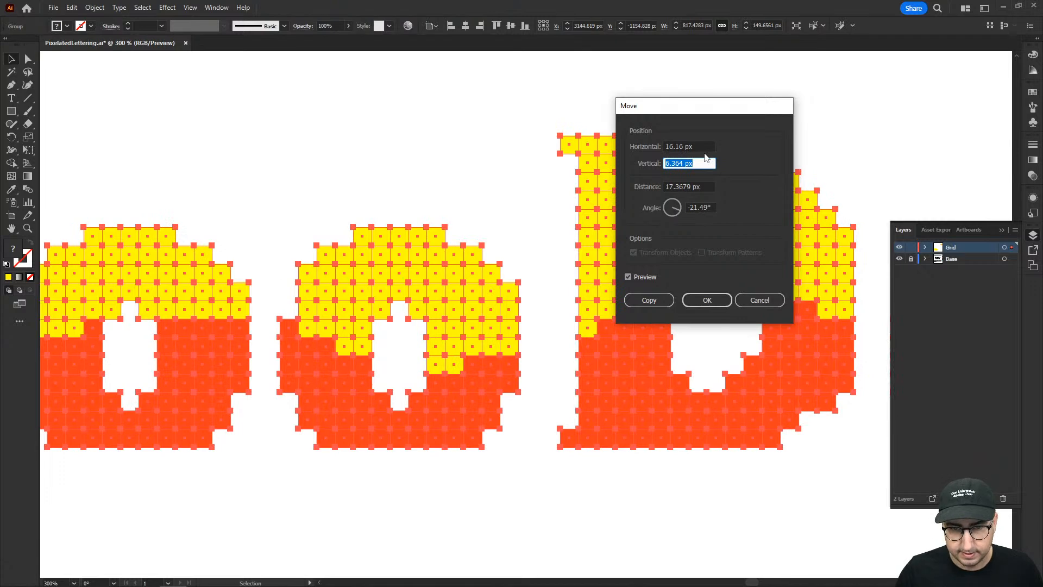
type("16.16")
key("Tab")
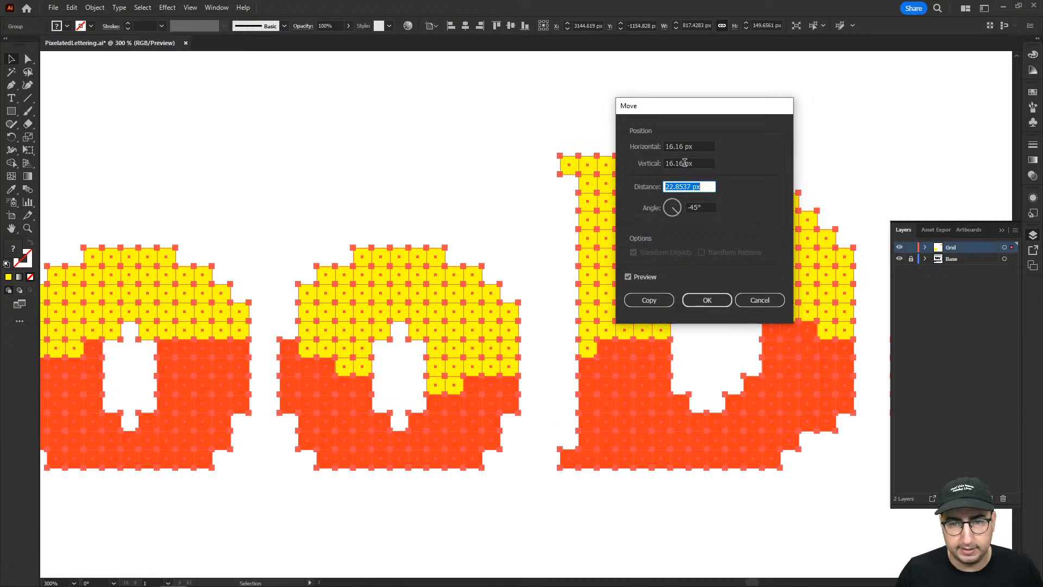
type("16.16")
key("Tab")
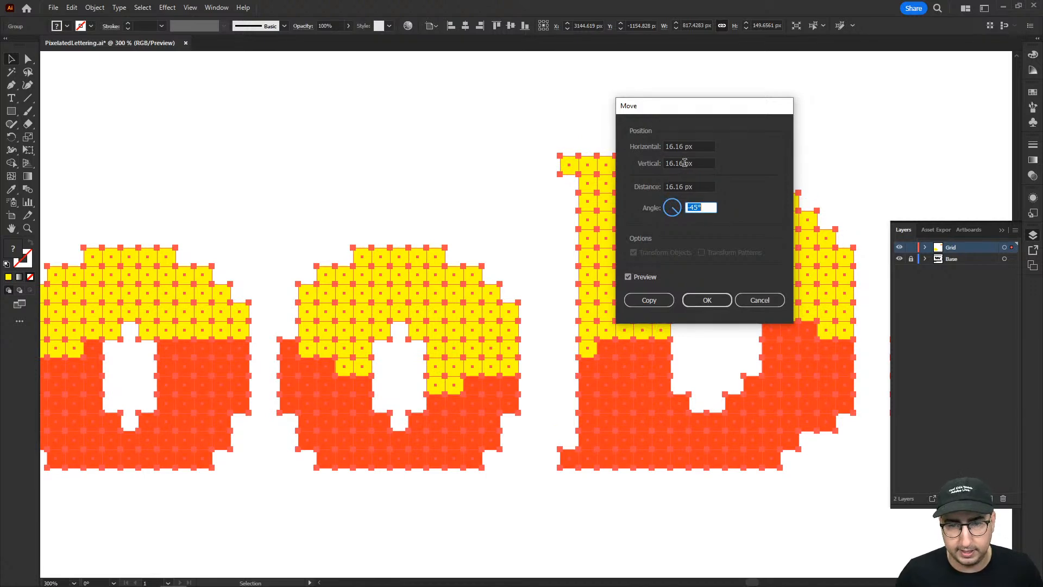
left_click(658, 300)
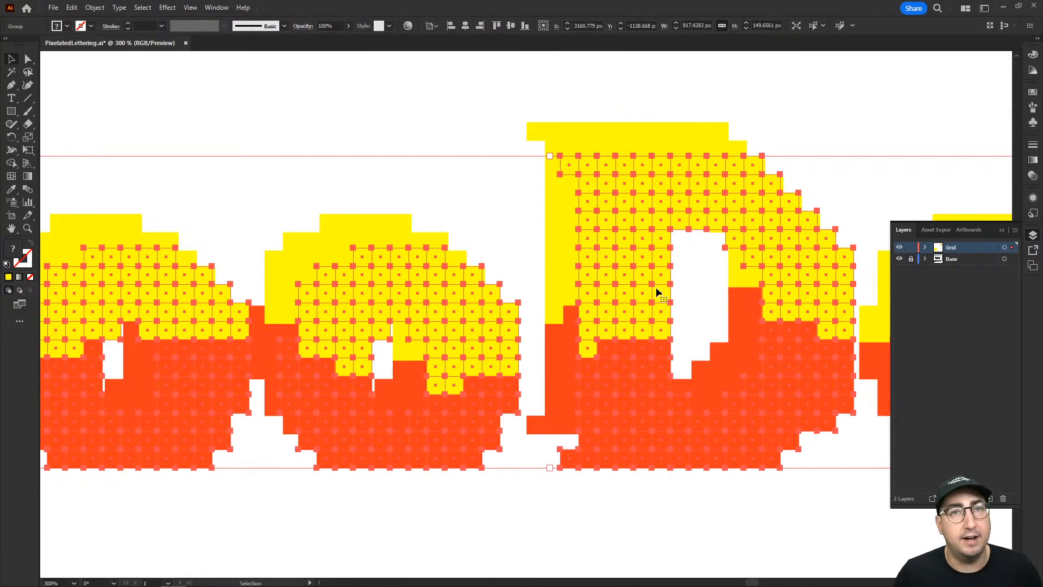
Fill the offset VooDoo copy with black and send it behind the coloured letters as a drop shadow.
left_click(1032, 91)
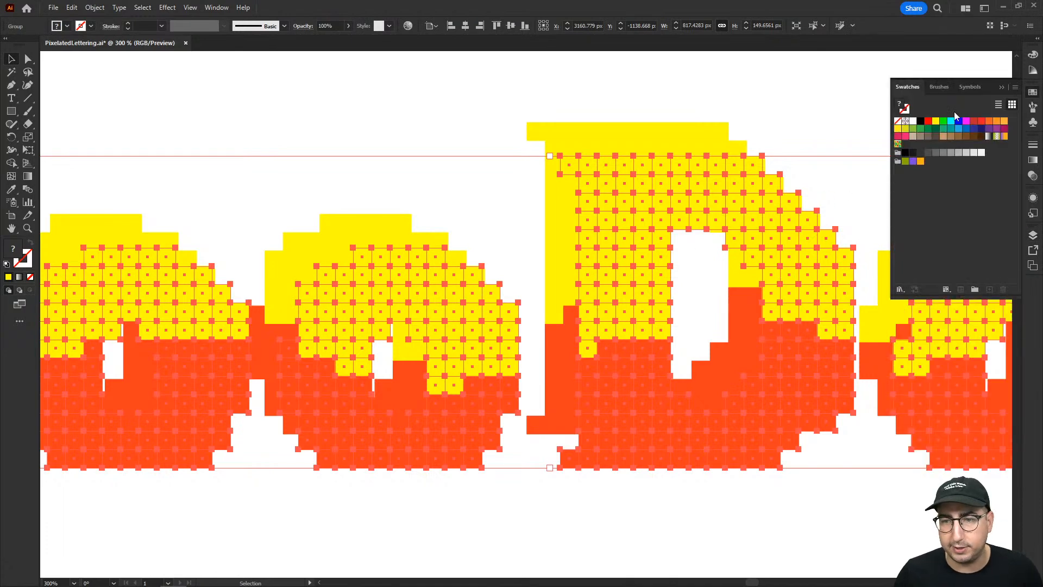
left_click(920, 121)
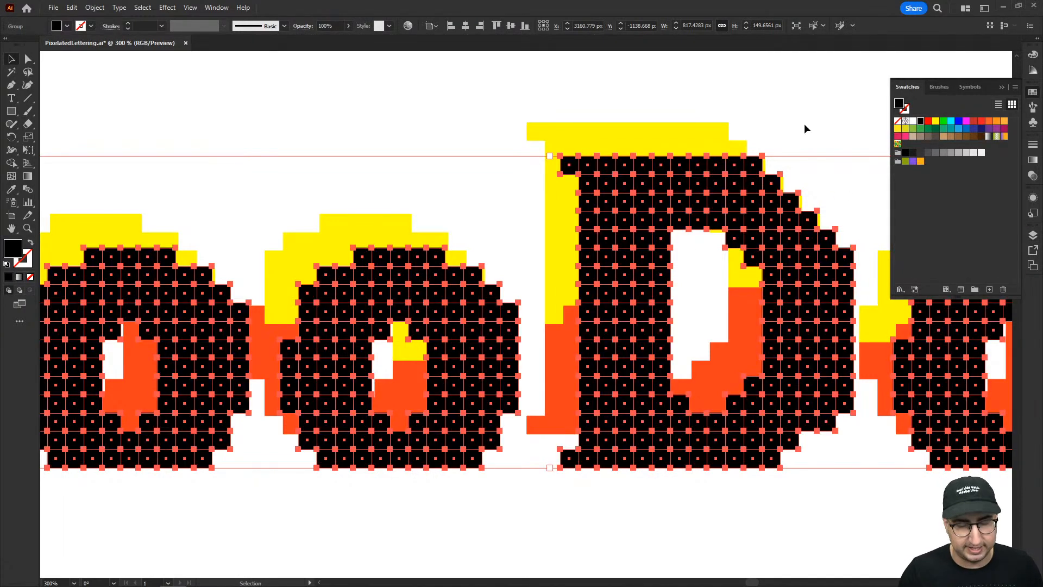
right_click(710, 188)
mouse_move(767, 359)
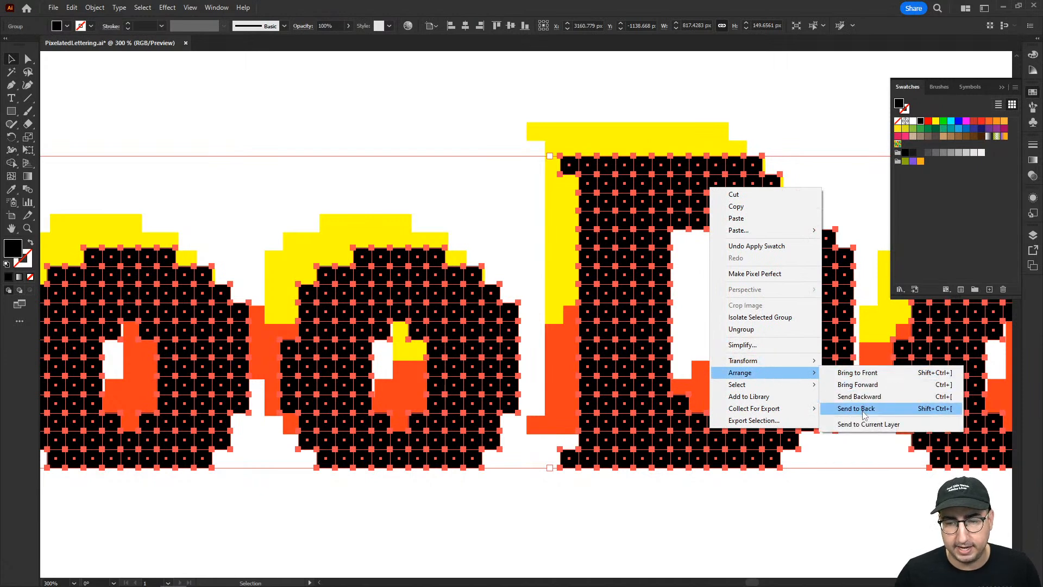
left_click(863, 411)
left_click(794, 123)
key("z")
left_click(579, 312, "alt")
left_click(578, 311, "alt")
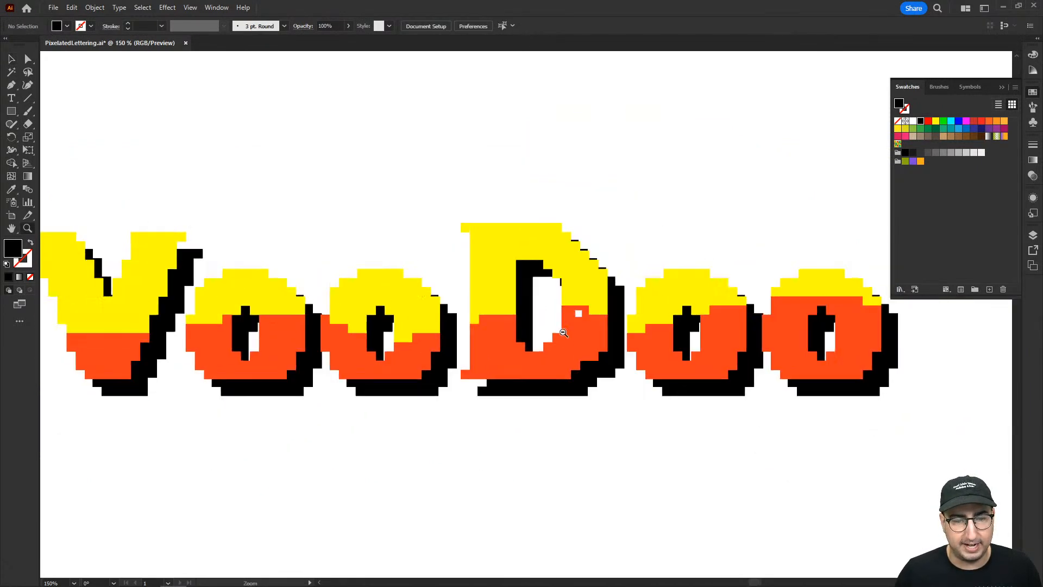
left_click(531, 353, "alt")
left_click(531, 353, "alt")
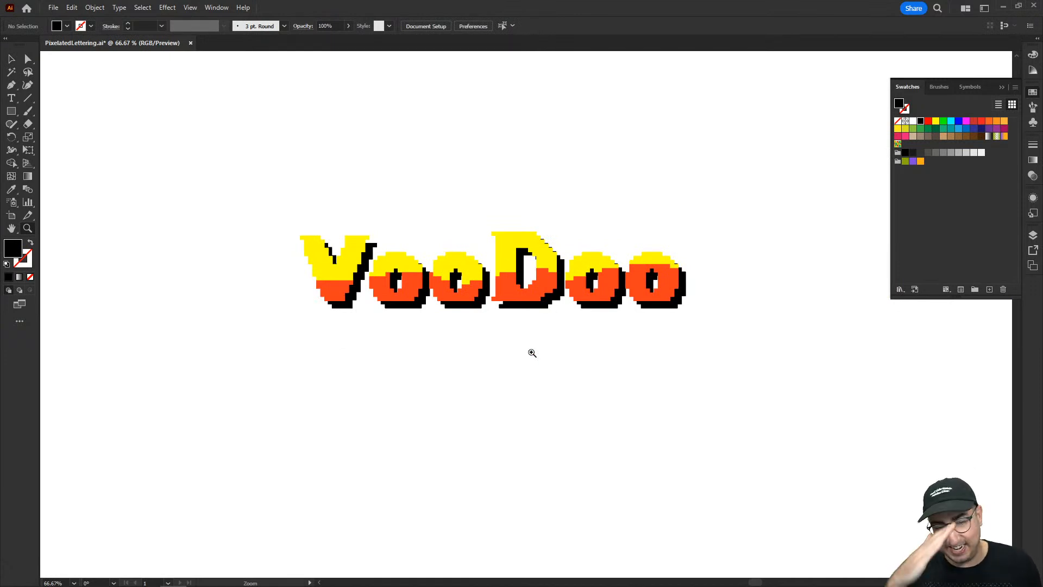
Move the black shadow group by a distance of 8.8 px at an angle of 135°.
key("v")
left_click(530, 311)
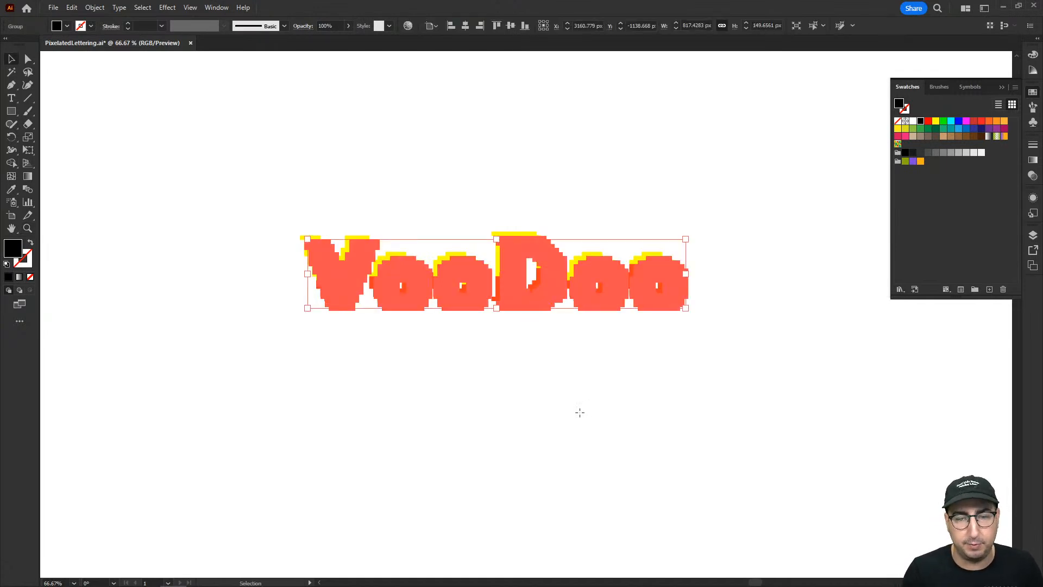
key("Return")
left_click(694, 207)
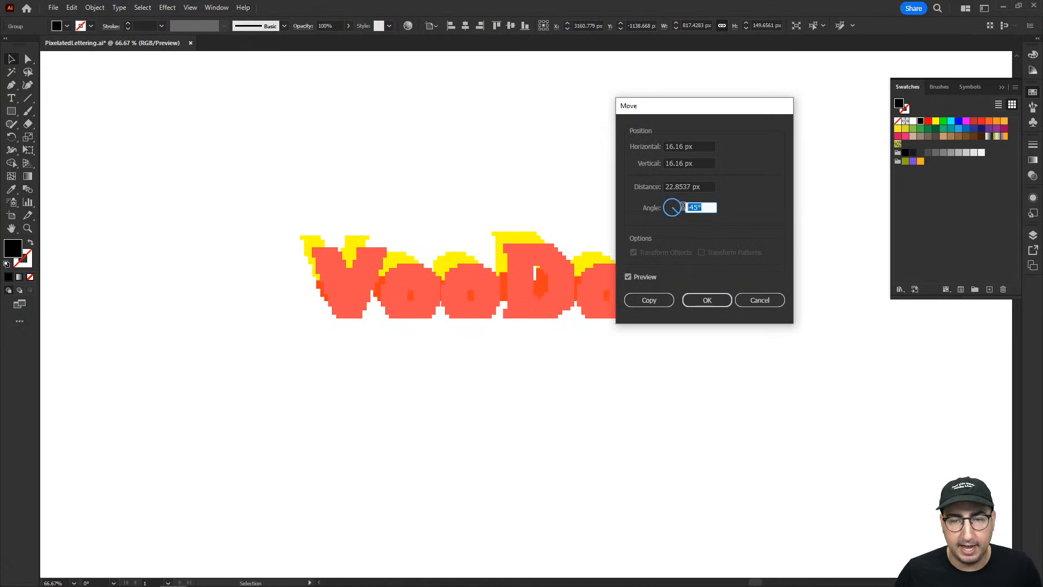
type("135")
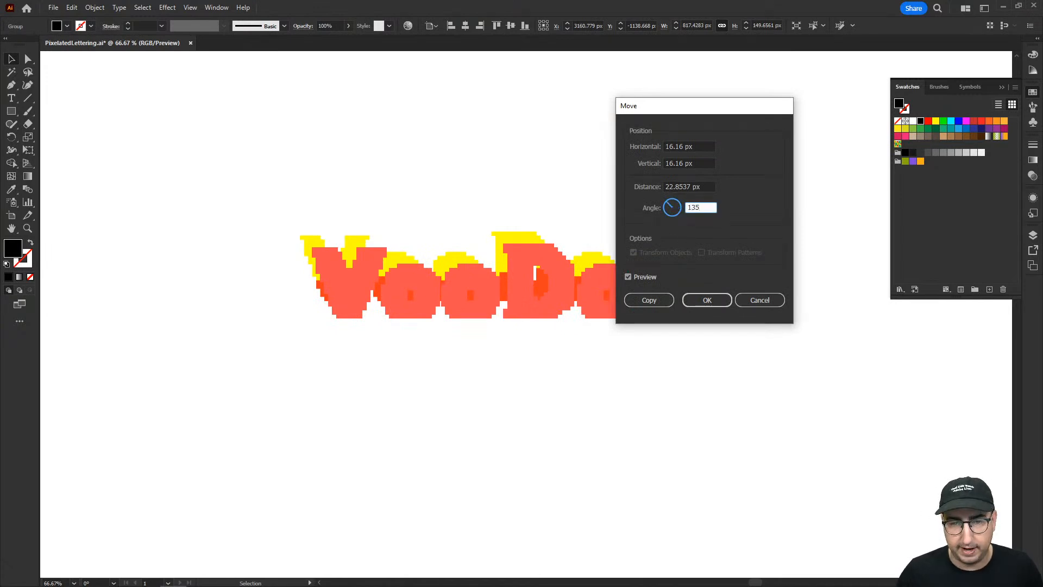
double_click(672, 185)
type("8.8")
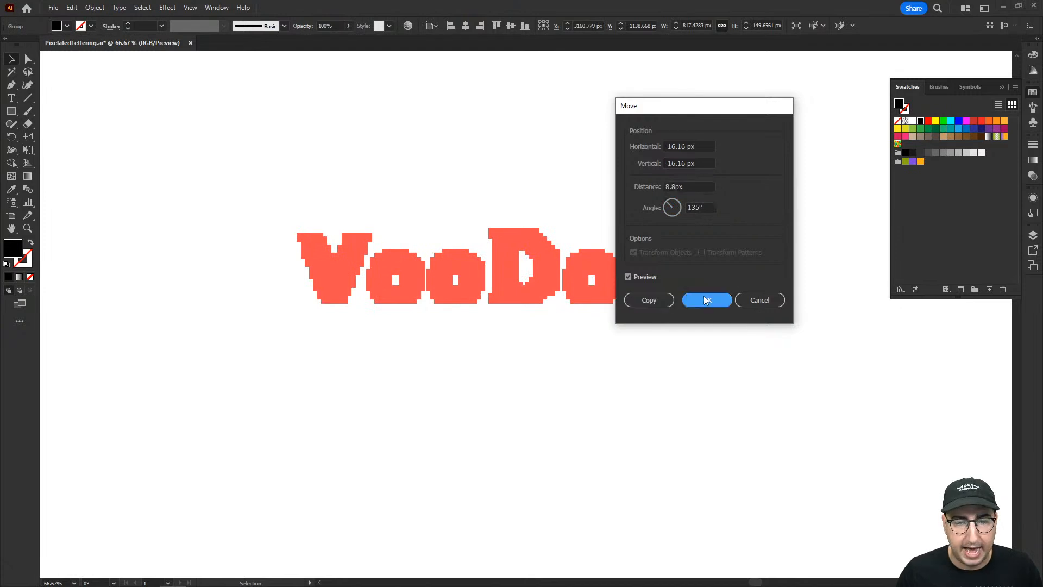
left_click(704, 298)
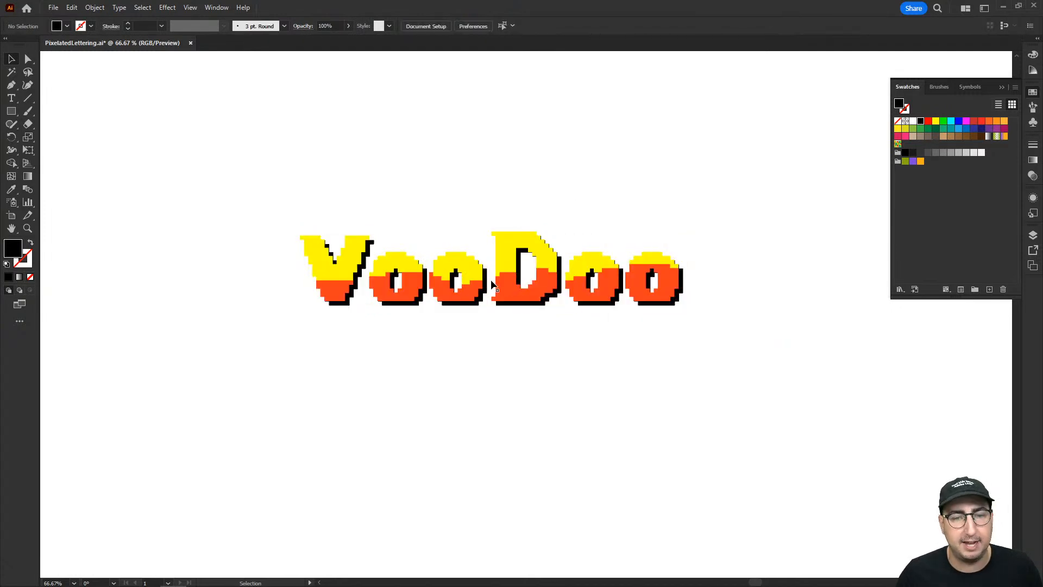
Duplicate the coloured VooDoo lettering group below the original, leaving the black shadow behind.
left_click_drag(555, 282, 538, 401)
key("z")
left_click(515, 396)
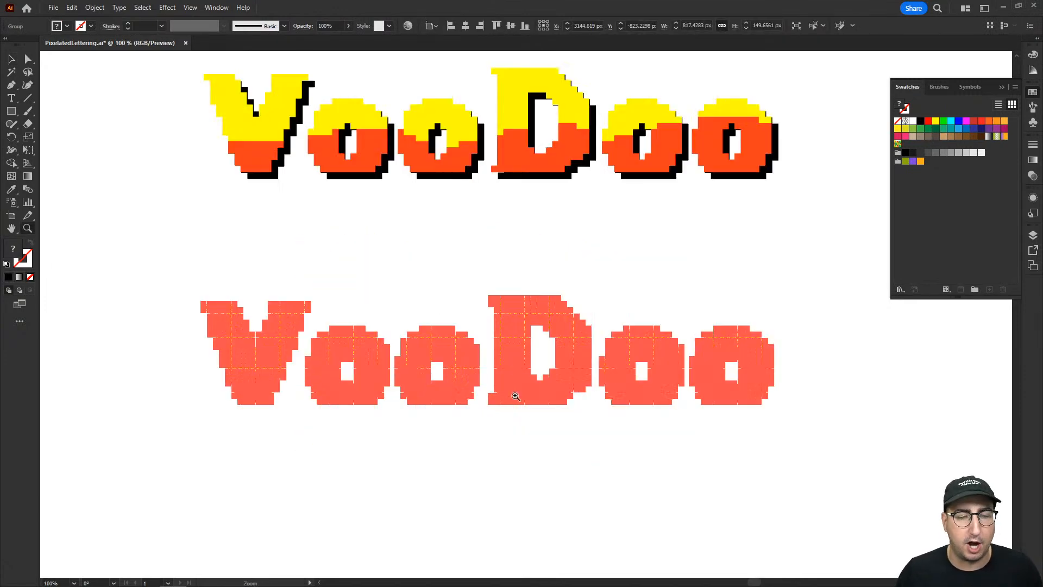
left_click(543, 336)
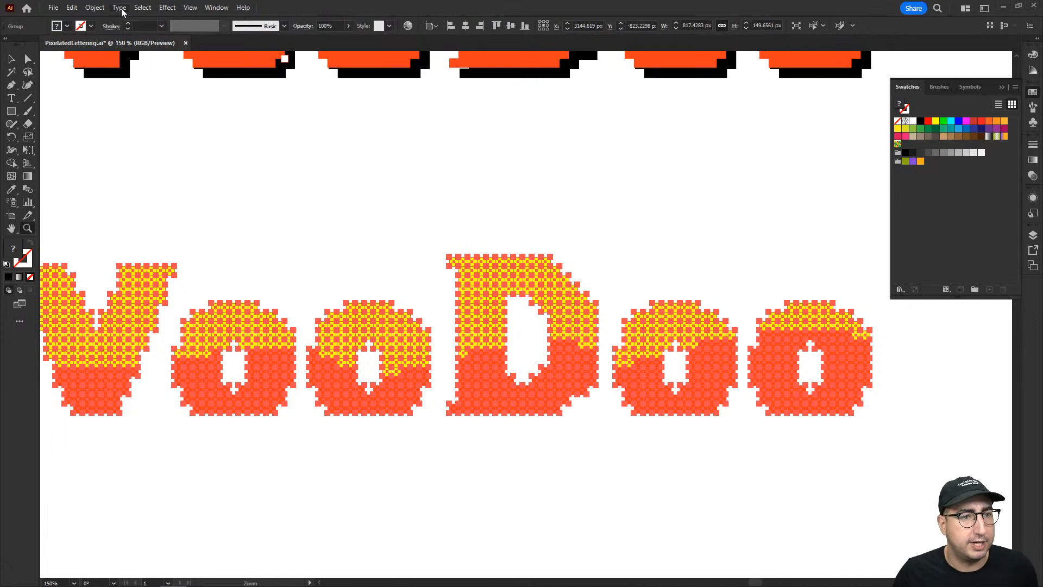
Copy the lower VooDoo group and paste the copy in place on top of it.
left_click(96, 8)
left_click(97, 7)
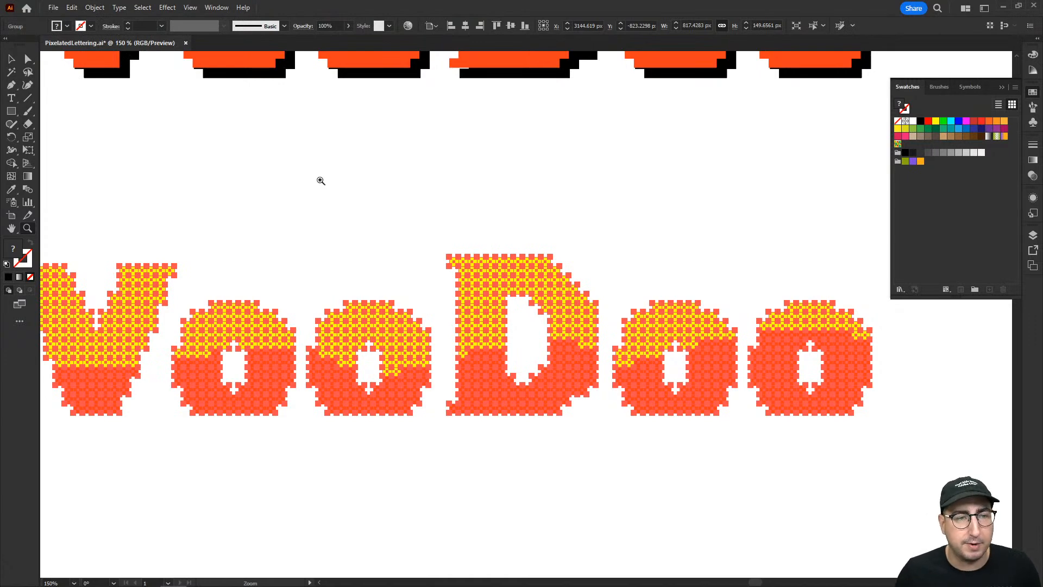
left_click(73, 7)
left_click(102, 61)
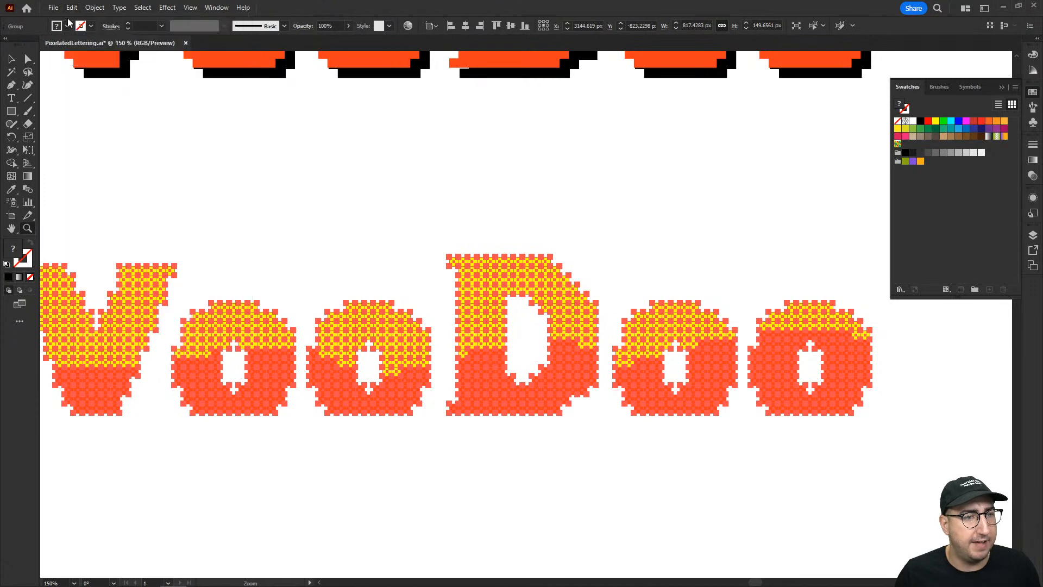
left_click(73, 7)
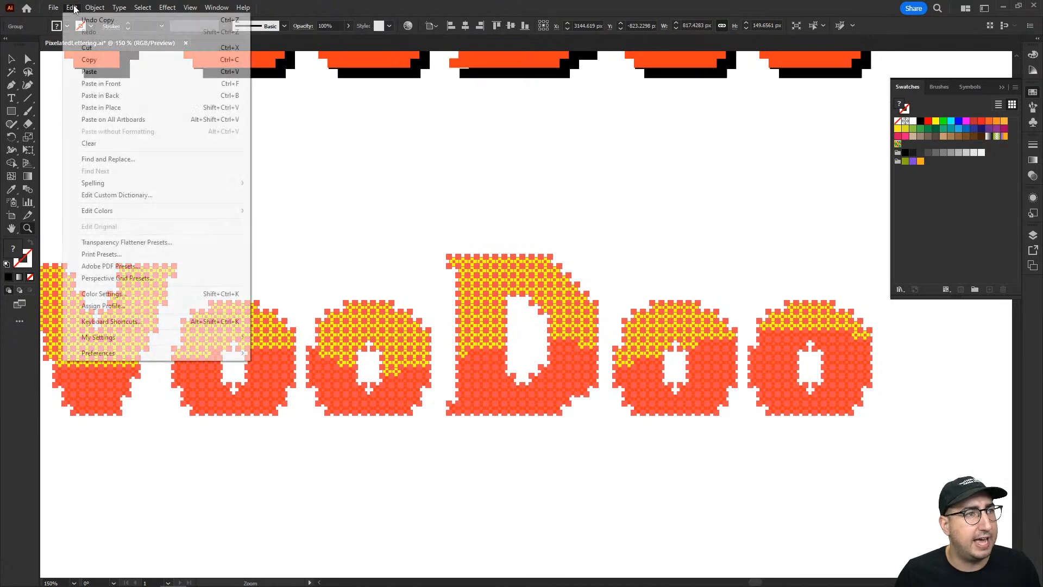
left_click(124, 107)
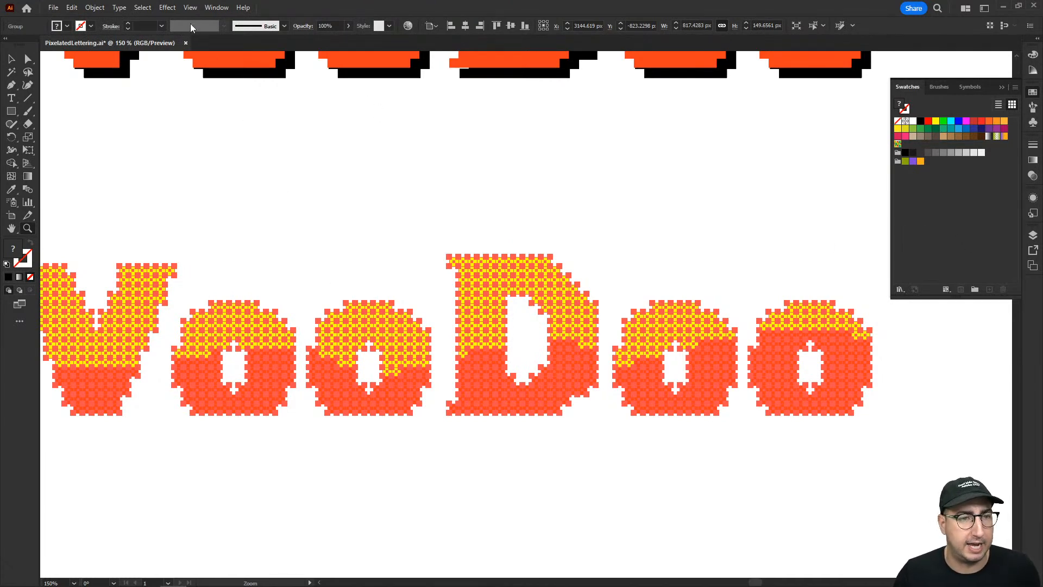
Unite the pasted VooDoo squares into solid letter shapes with Pathfinder and make them a compound path.
left_click(190, 7)
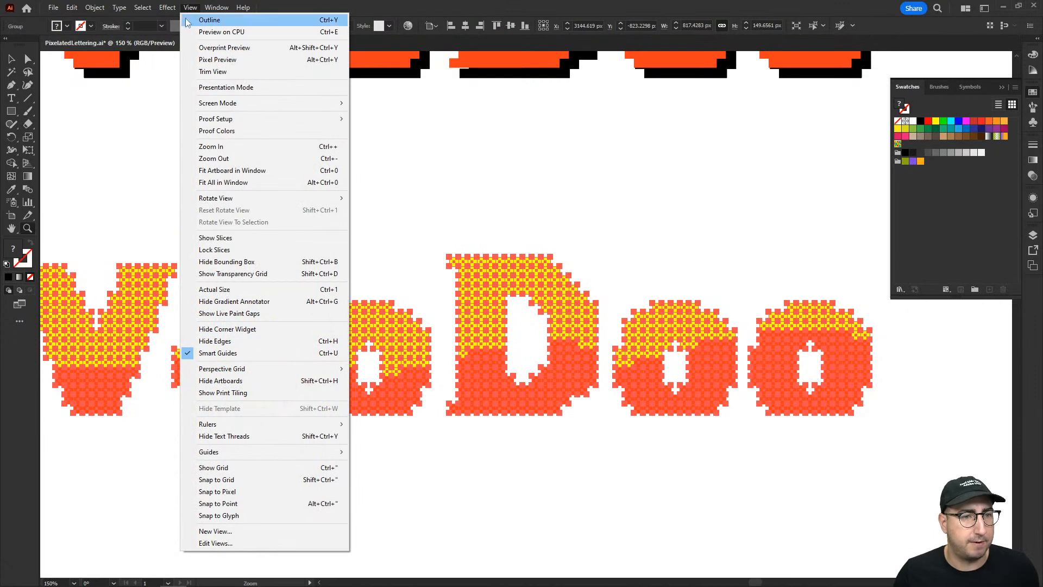
mouse_move(213, 8)
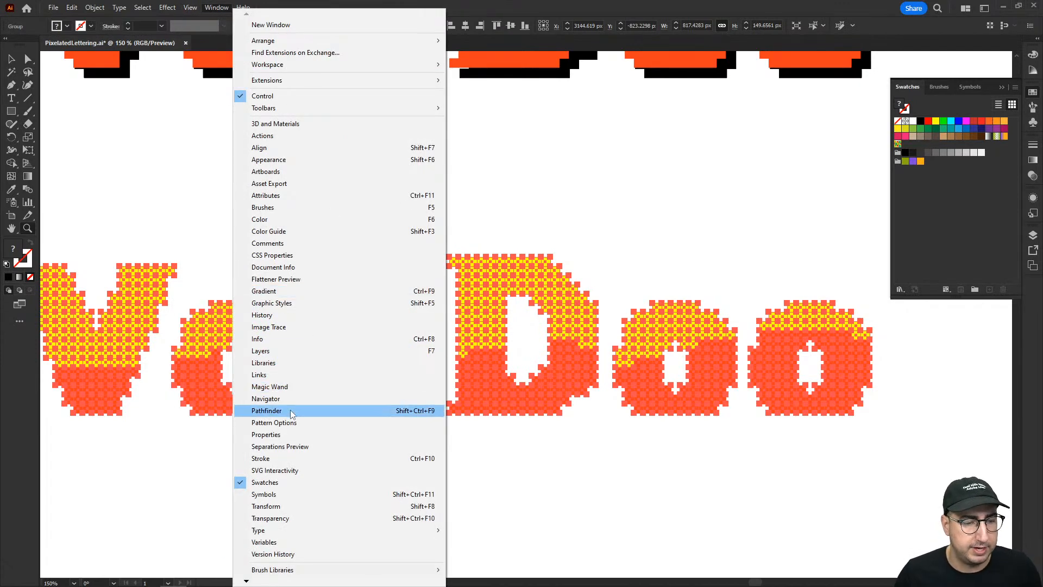
left_click(304, 410)
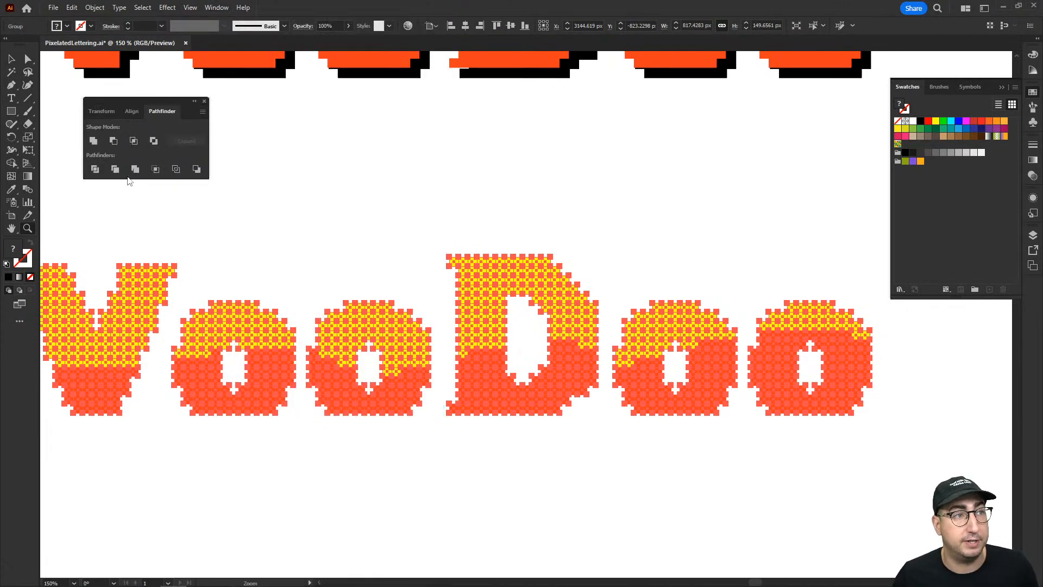
left_click(93, 140)
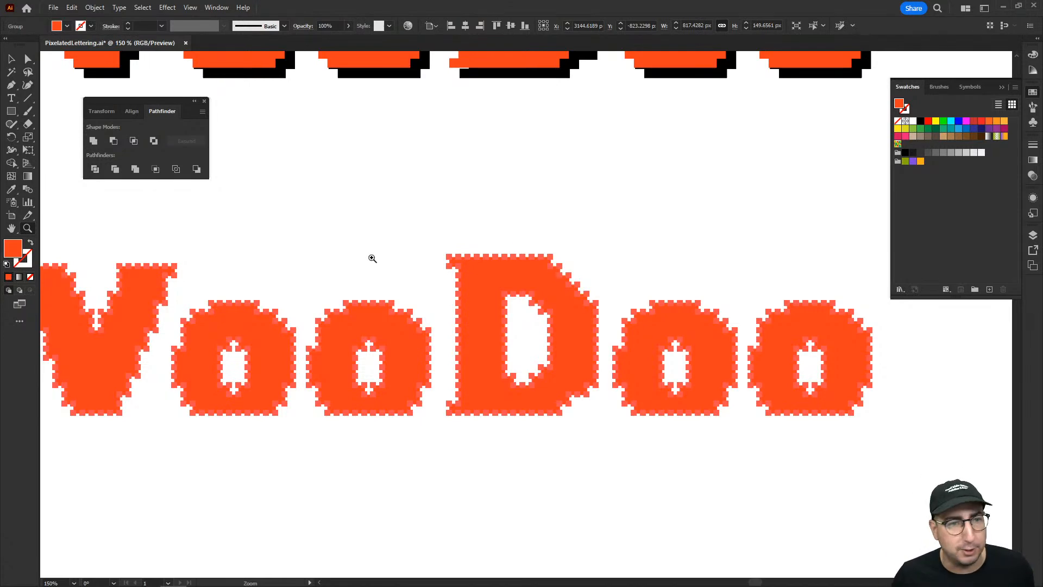
left_click(94, 7)
left_click(95, 8)
key("ctrl+8")
Offset the united VooDoo path by 8.8*3 (26.4 px) with miter joins and a miter limit of 4.
left_click(94, 7)
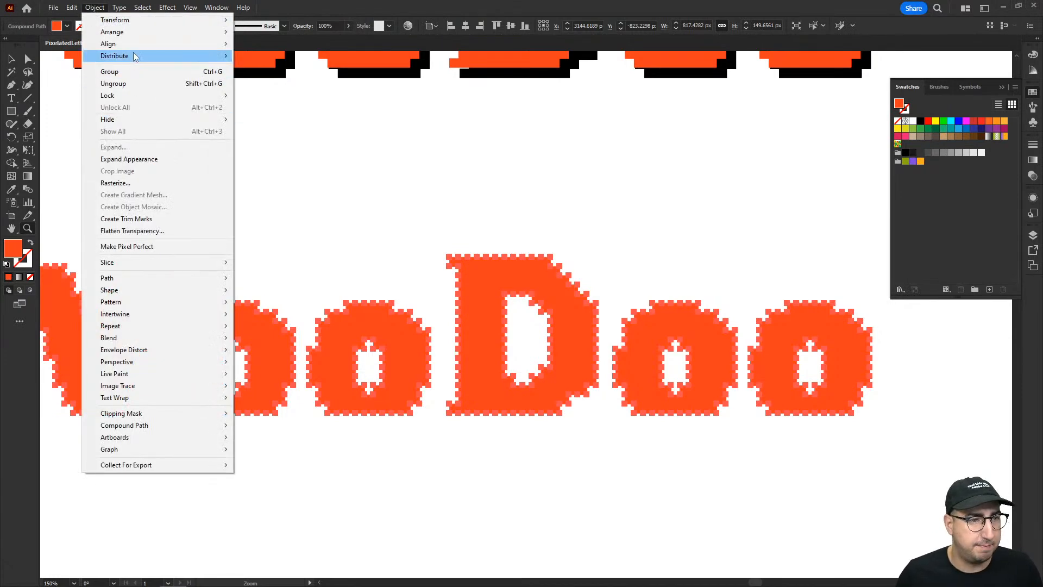
mouse_move(228, 278)
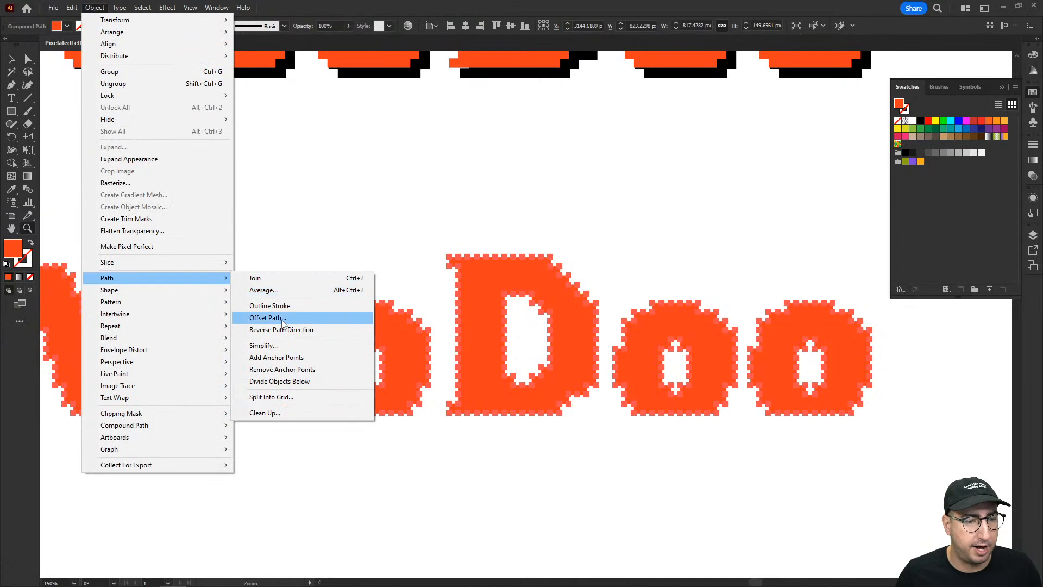
left_click(283, 323)
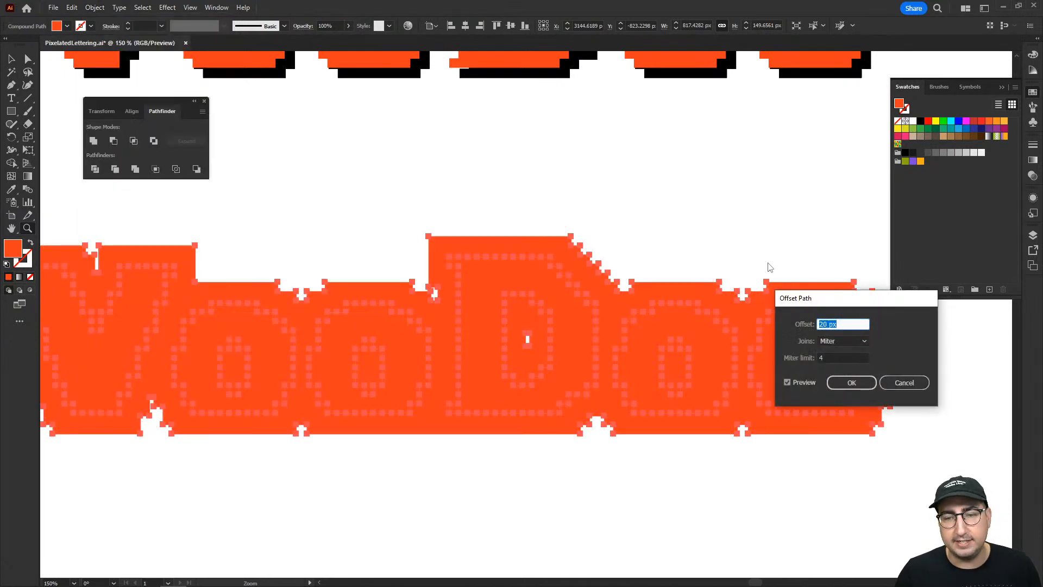
left_click_drag(813, 302, 422, 128)
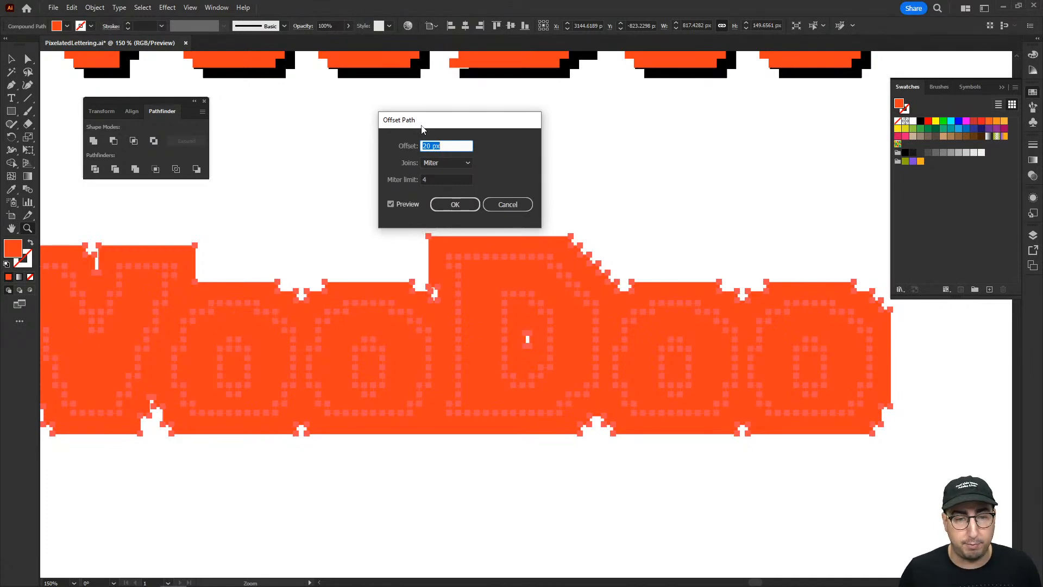
type("83")
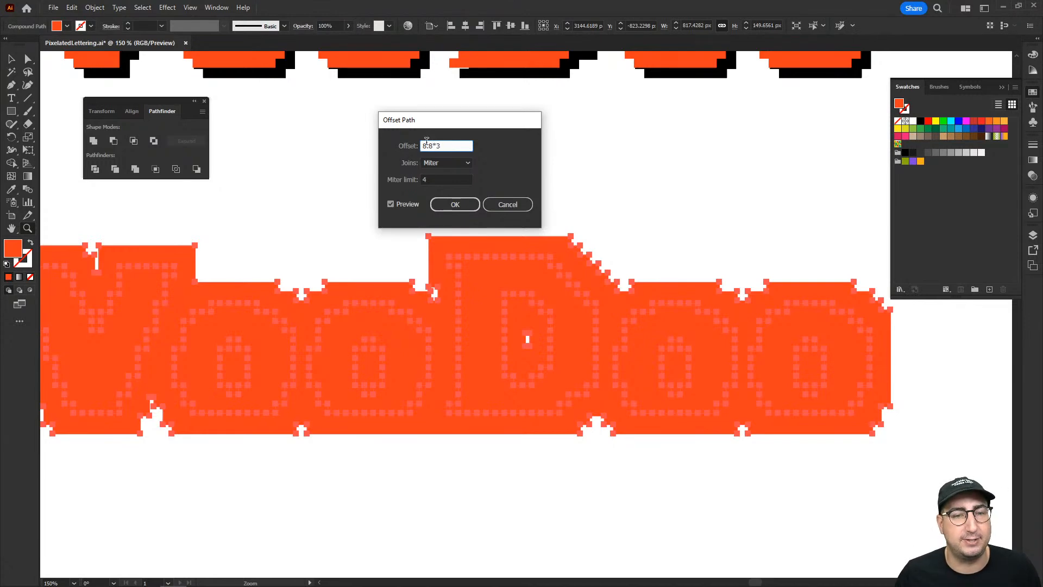
key("Tab")
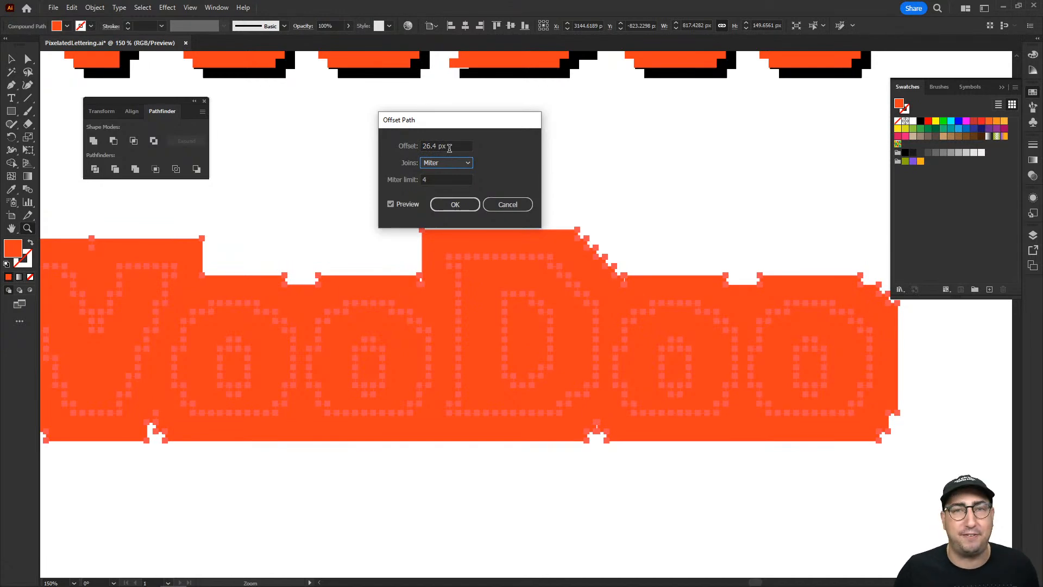
left_click(458, 206)
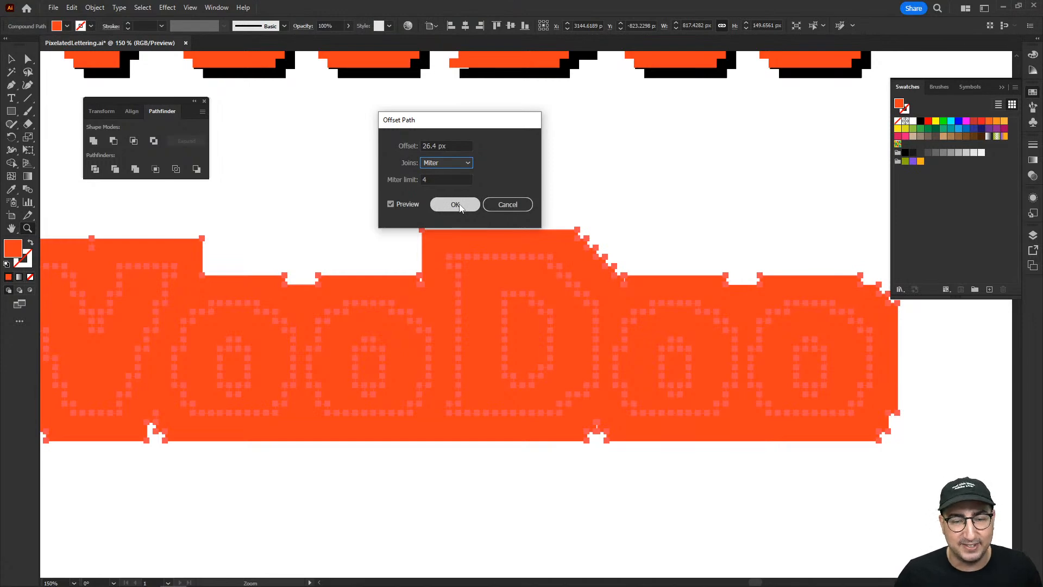
left_click(457, 205)
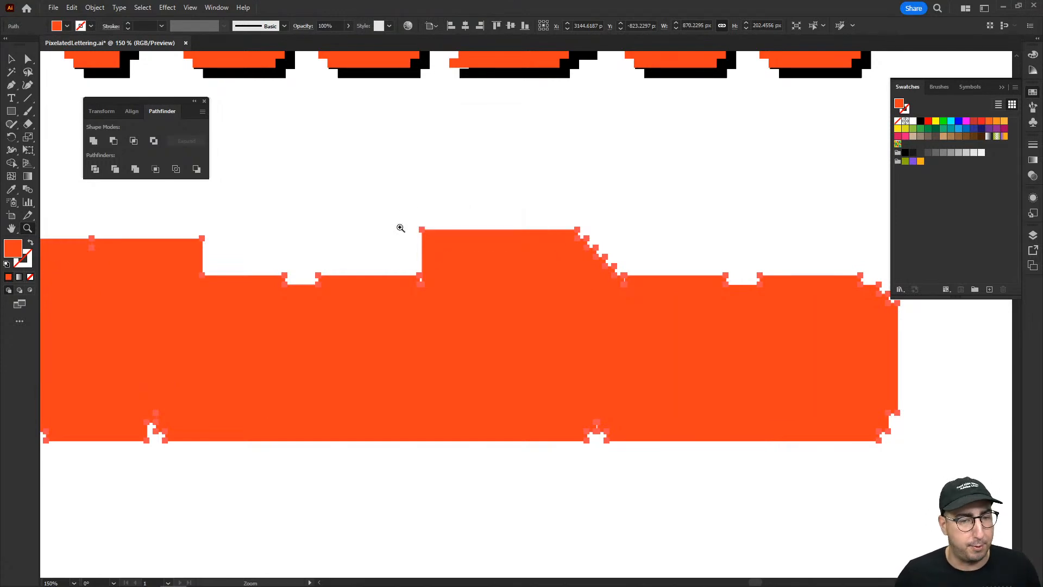
Fill the offset outline shape with the dark navy sampled from the palette square beside the artboard.
left_click(649, 285, "alt")
left_click(649, 286, "alt")
left_click_drag(343, 370, 656, 331)
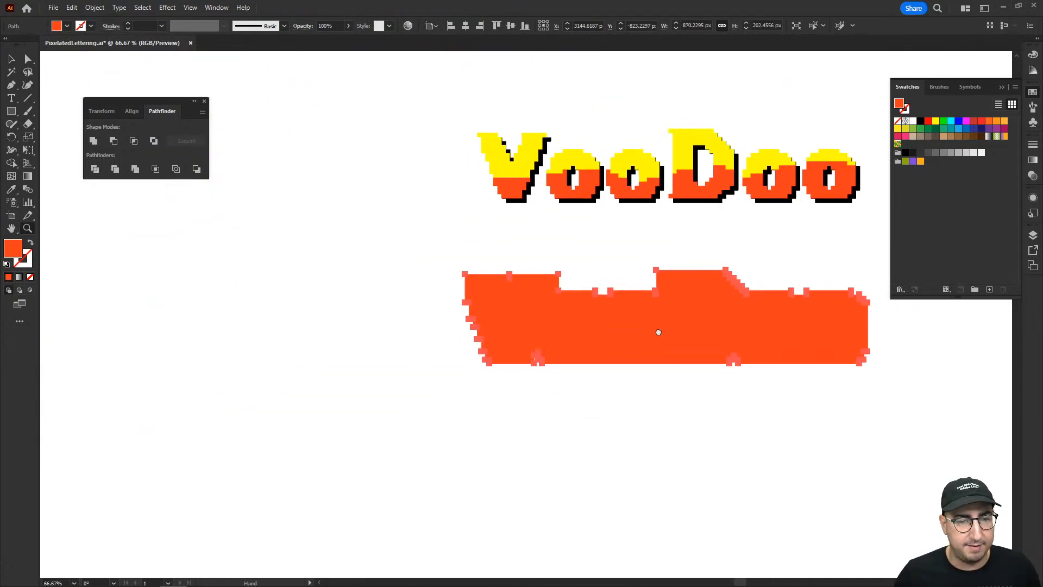
left_click(497, 343, "alt")
left_click(497, 344, "alt")
left_click_drag(437, 390, 390, 274)
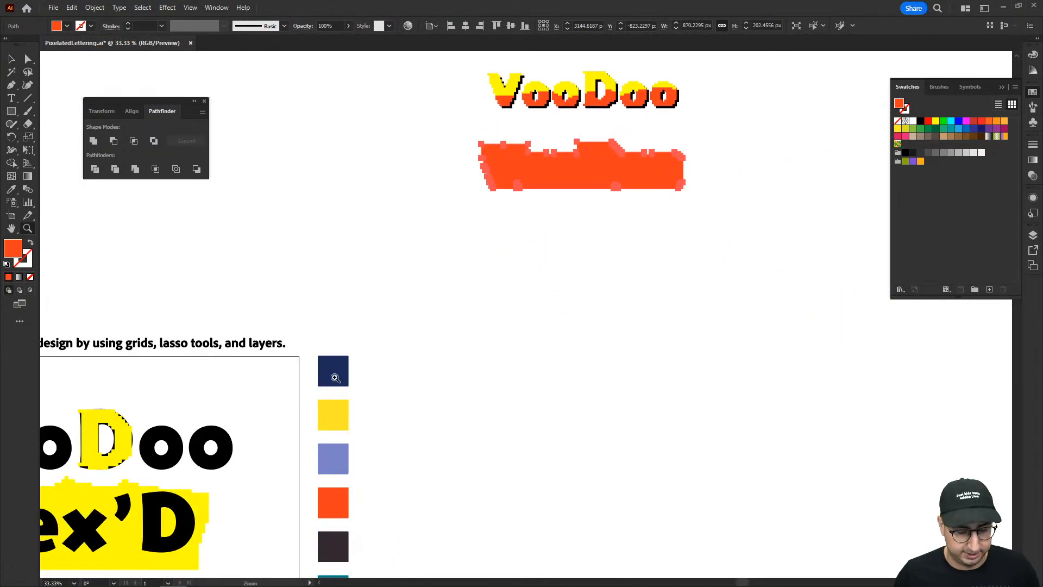
key("i")
left_click(337, 375)
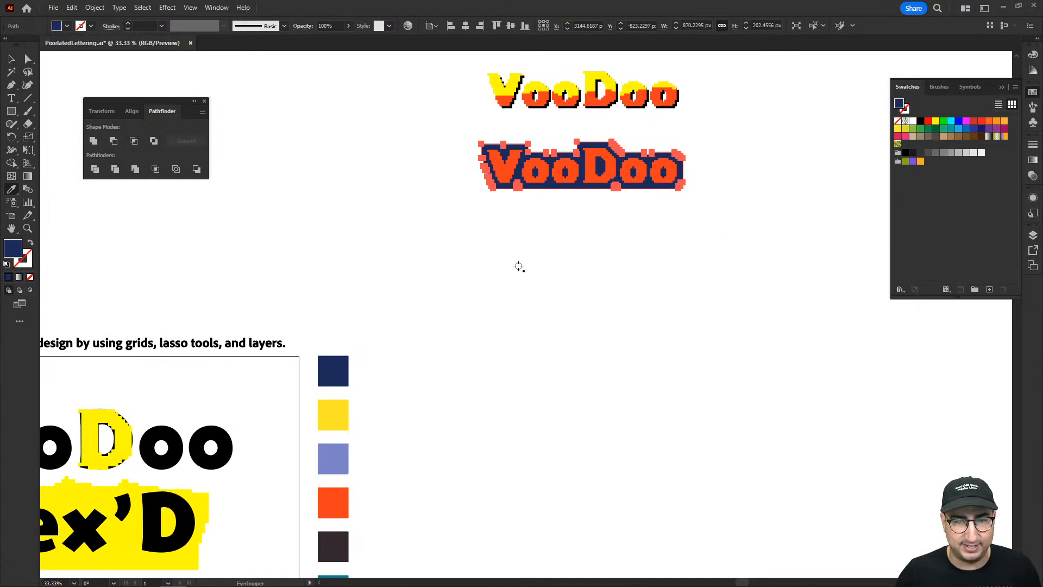
Send the navy outline shape to the back, behind the coloured lettering.
key("v")
left_click(633, 228)
right_click(615, 185)
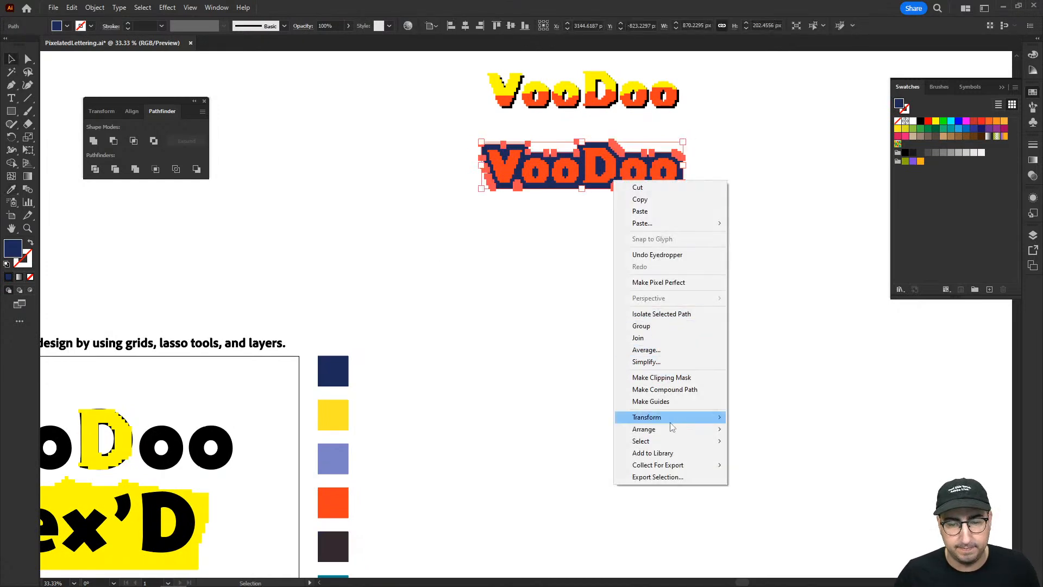
mouse_move(671, 428)
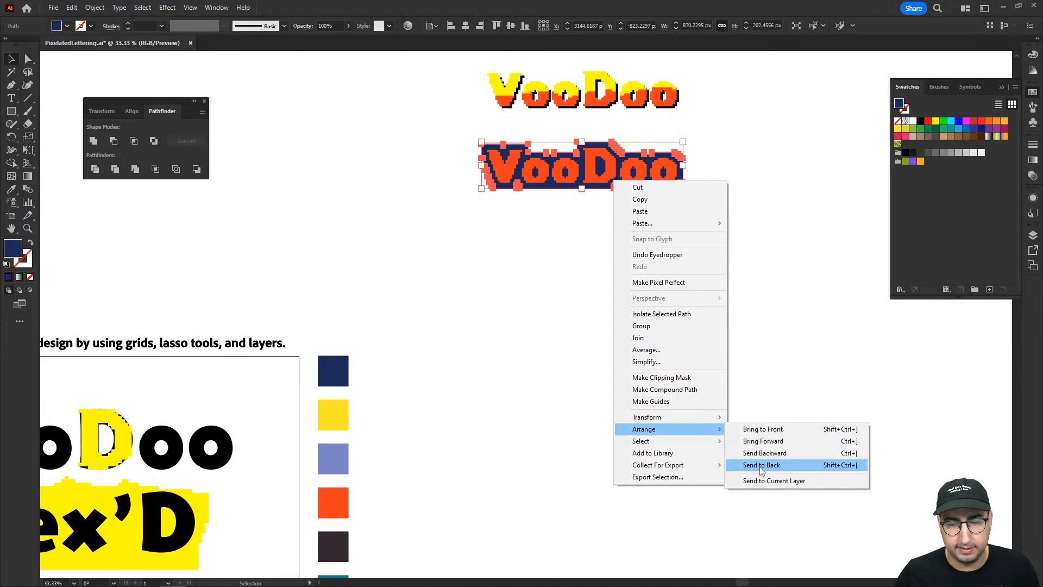
left_click(762, 465)
Delete the solid orange united letters covering the two-colour VooDoo group.
scroll(714, 348, "up", 2)
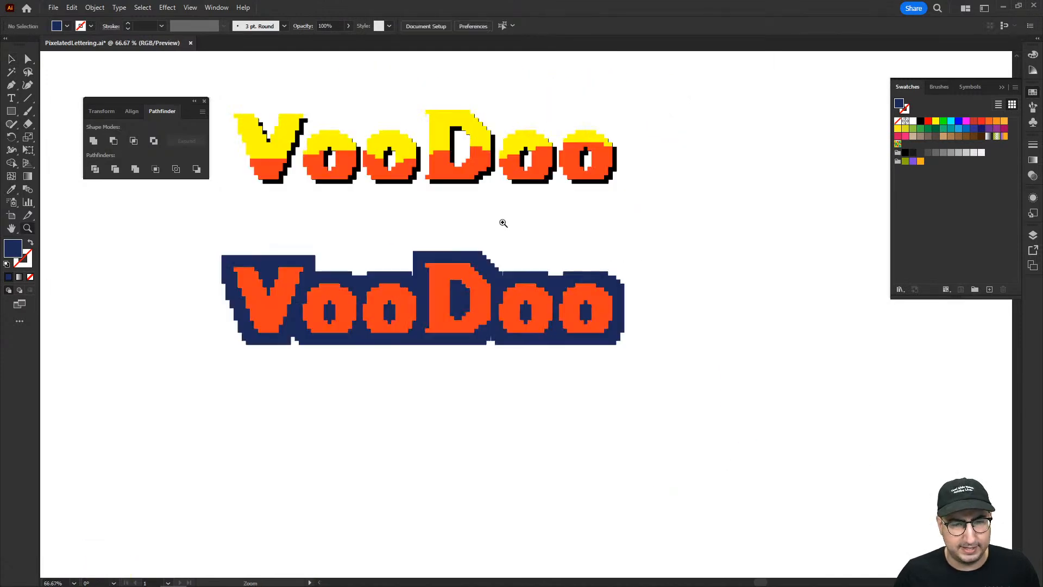
left_click(476, 281)
key("Delete")
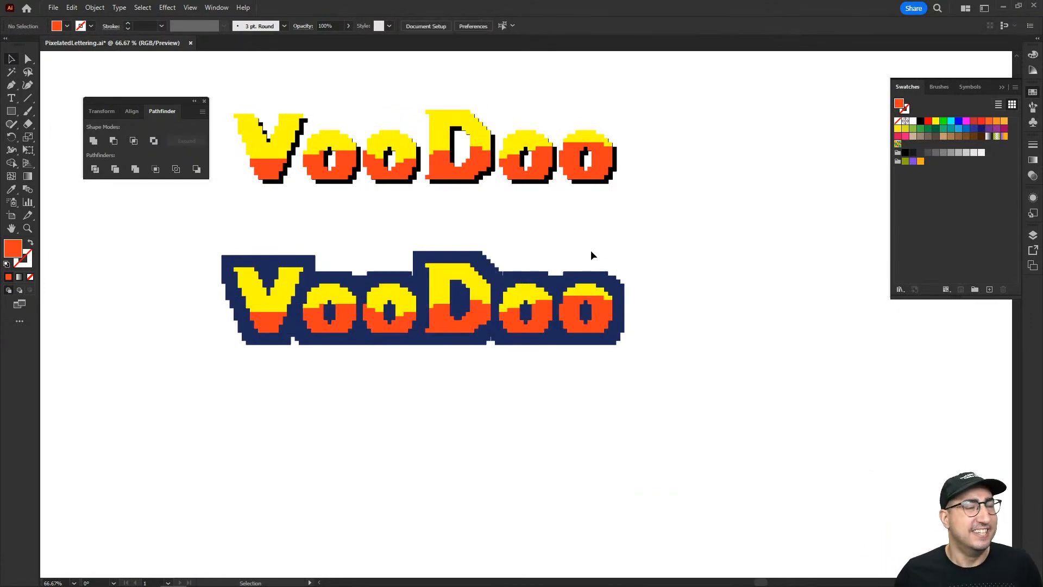
Select the two-colour VooDoo group on the navy outline, copy it and paste it in place.
key("z")
left_click(501, 298)
left_click(501, 296)
left_click(501, 296)
key("v")
left_click(474, 284)
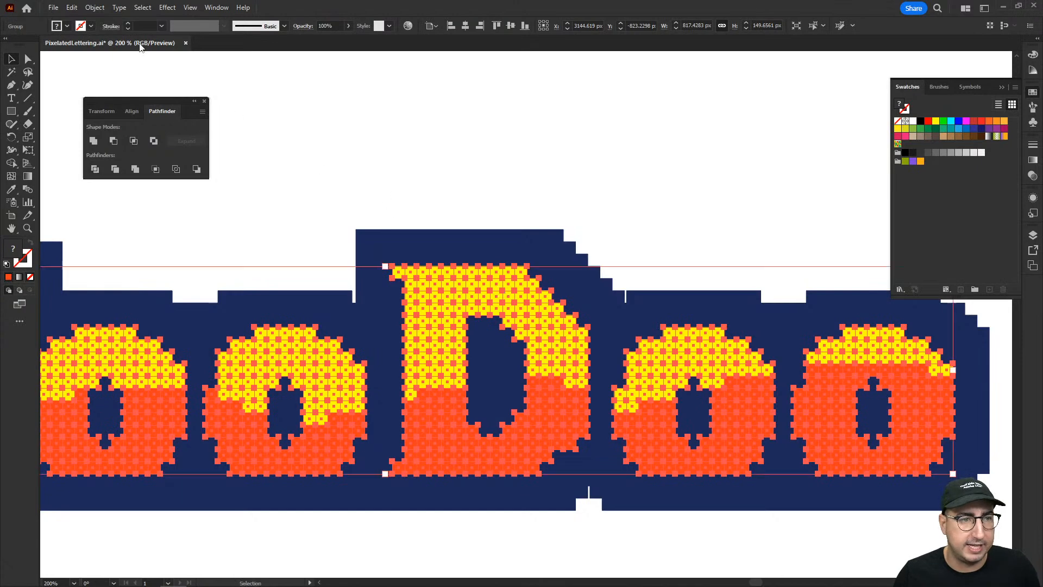
left_click(71, 8)
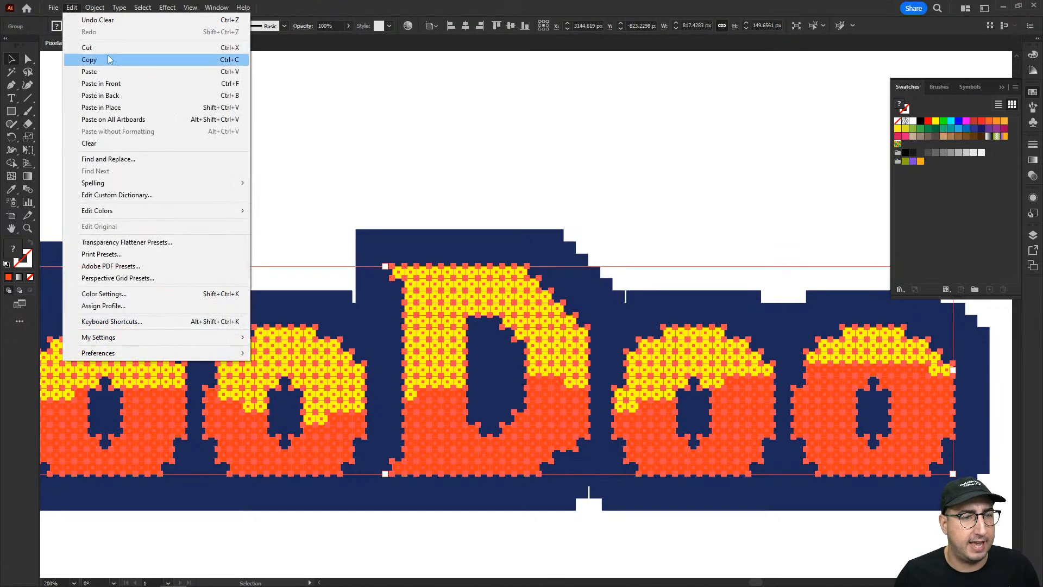
left_click(121, 107)
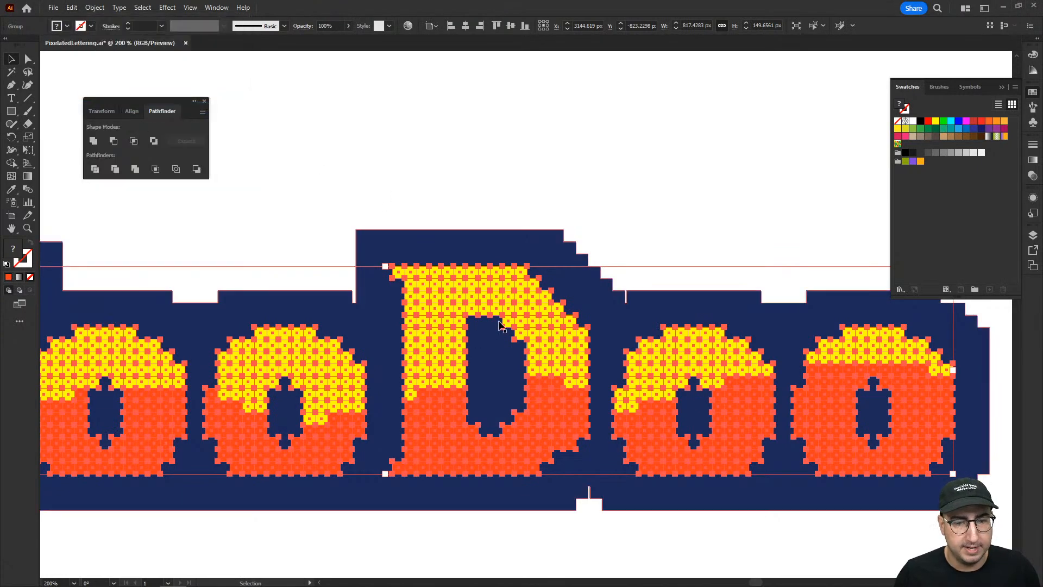
Isolate the pasted VooDoo group and delete lassoed diagonal bands of squares from the V and the first o.
double_click(489, 295)
key("z")
left_click(535, 361, "alt")
left_click(535, 360, "alt")
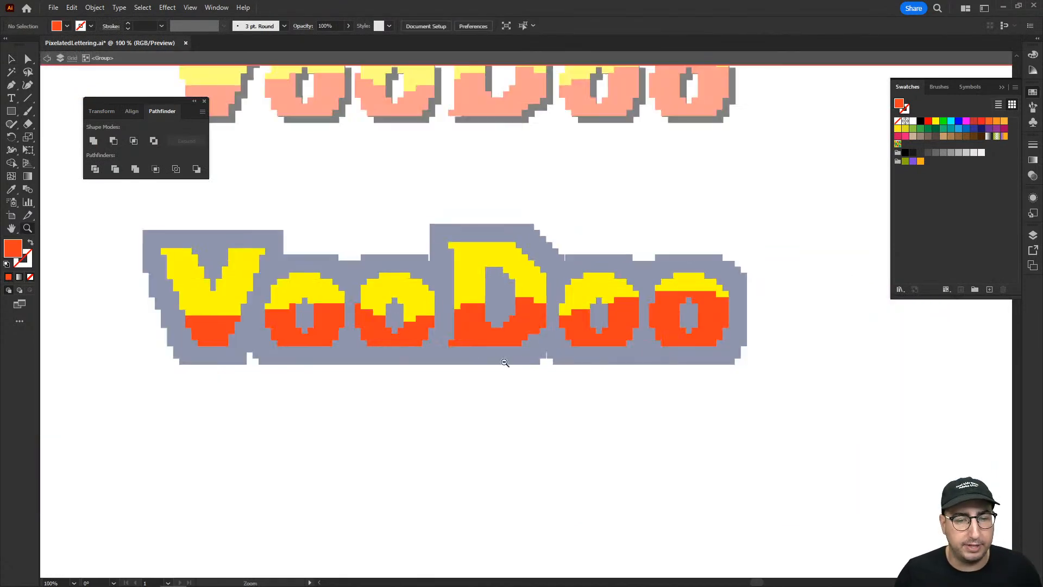
key("q")
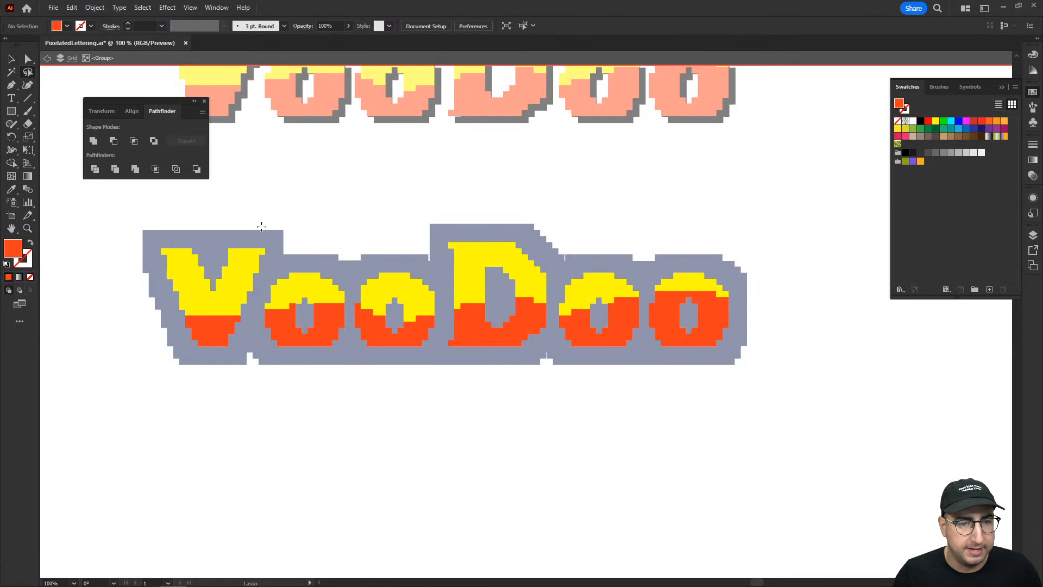
mouse_move(267, 228)
left_mouse_down()
mouse_move(209, 334)
mouse_move(207, 362)
mouse_move(223, 384)
mouse_move(254, 358)
mouse_move(314, 229)
left_mouse_up()
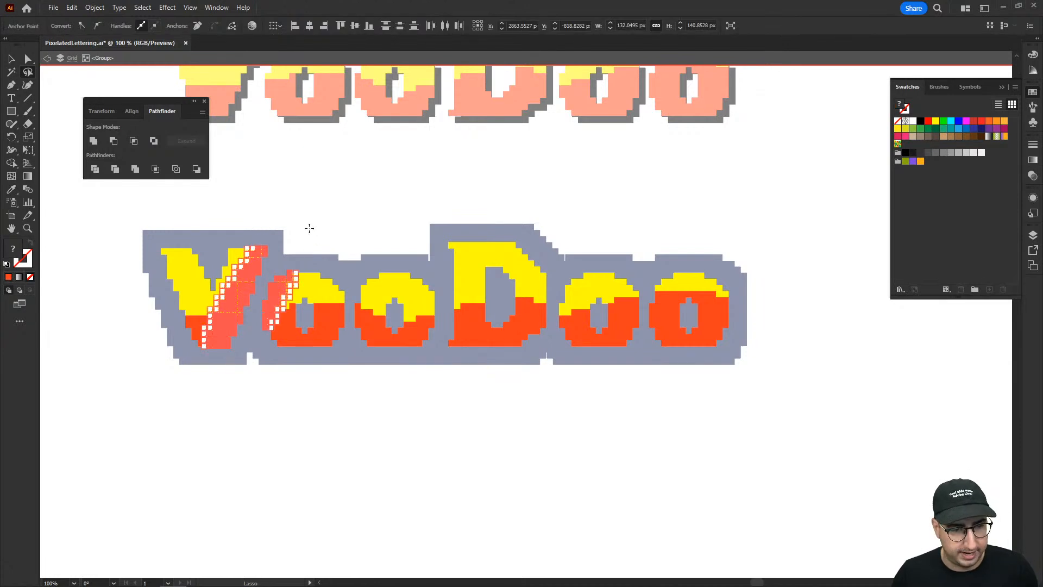
key("Delete")
key("Delete")
mouse_move(229, 240)
left_mouse_down()
mouse_move(173, 325)
mouse_move(145, 312)
mouse_move(154, 233)
left_mouse_up()
key("Delete")
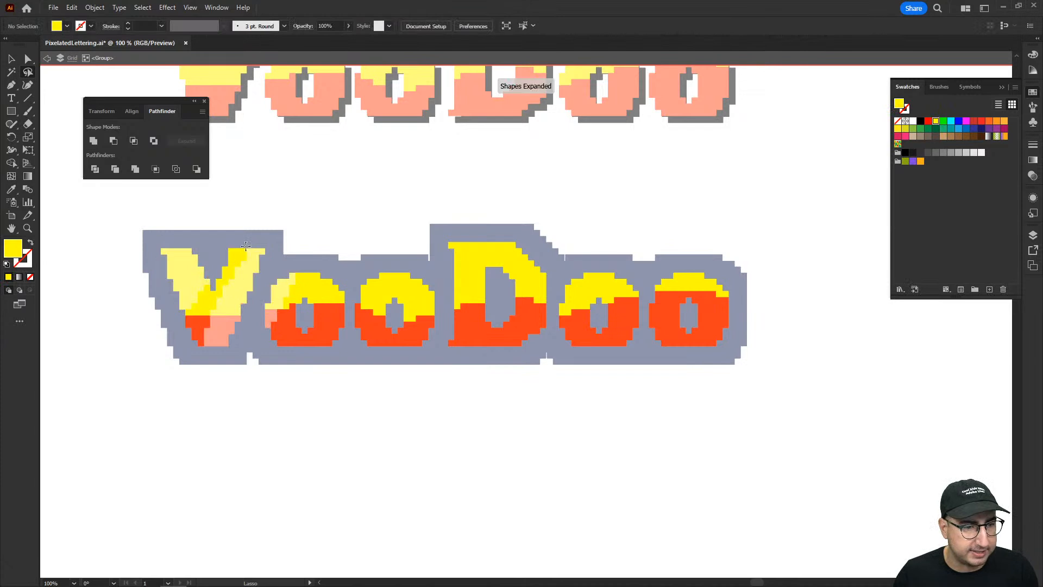
mouse_move(327, 264)
left_mouse_down()
mouse_move(288, 348)
mouse_move(328, 305)
mouse_move(337, 271)
left_mouse_up()
Lasso and delete diagonal bands of squares across the second o and the D.
key("Delete")
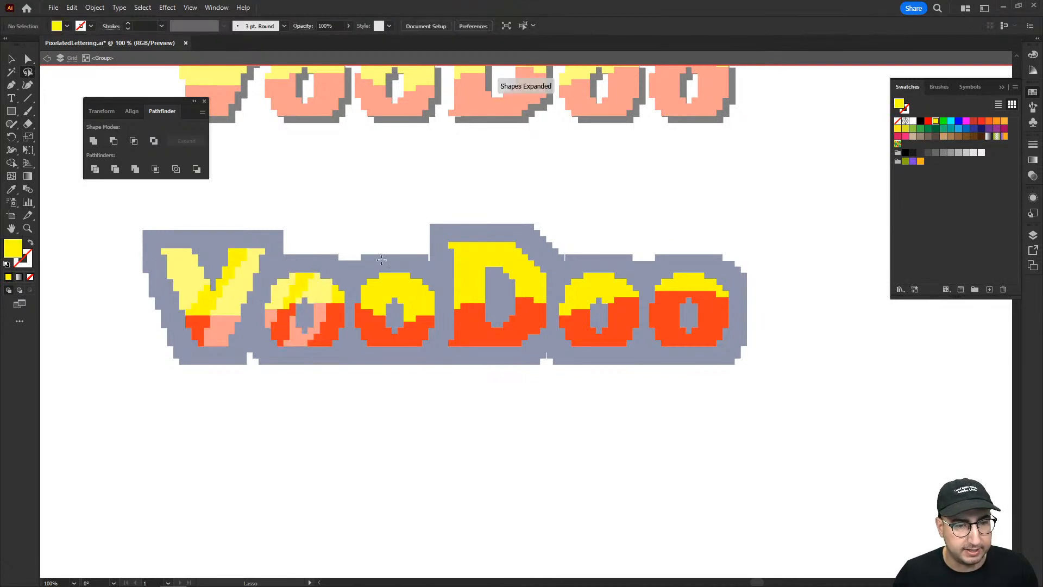
mouse_move(408, 255)
left_mouse_down()
mouse_move(351, 359)
mouse_move(415, 266)
mouse_move(413, 350)
mouse_move(442, 309)
mouse_move(435, 289)
left_mouse_up()
key("Delete")
key("Delete")
mouse_move(508, 227)
left_mouse_down()
mouse_move(458, 314)
mouse_move(447, 361)
mouse_move(486, 325)
mouse_move(510, 228)
left_mouse_up()
Delete lassoed diagonal bands of squares from the last two o's and exit isolation mode.
key("Delete")
left_click_drag(445, 266, 470, 234)
key("Delete")
mouse_move(551, 266)
left_mouse_down()
mouse_move(527, 357)
mouse_move(555, 317)
mouse_move(559, 275)
mouse_move(584, 265)
mouse_move(558, 333)
mouse_move(590, 260)
mouse_move(629, 275)
mouse_move(594, 347)
mouse_move(633, 312)
mouse_move(640, 278)
mouse_move(654, 309)
mouse_move(649, 351)
mouse_move(692, 266)
mouse_move(693, 348)
mouse_move(737, 256)
left_mouse_up()
key("Delete")
key("Delete")
key("Delete")
key("Delete")
key("Delete")
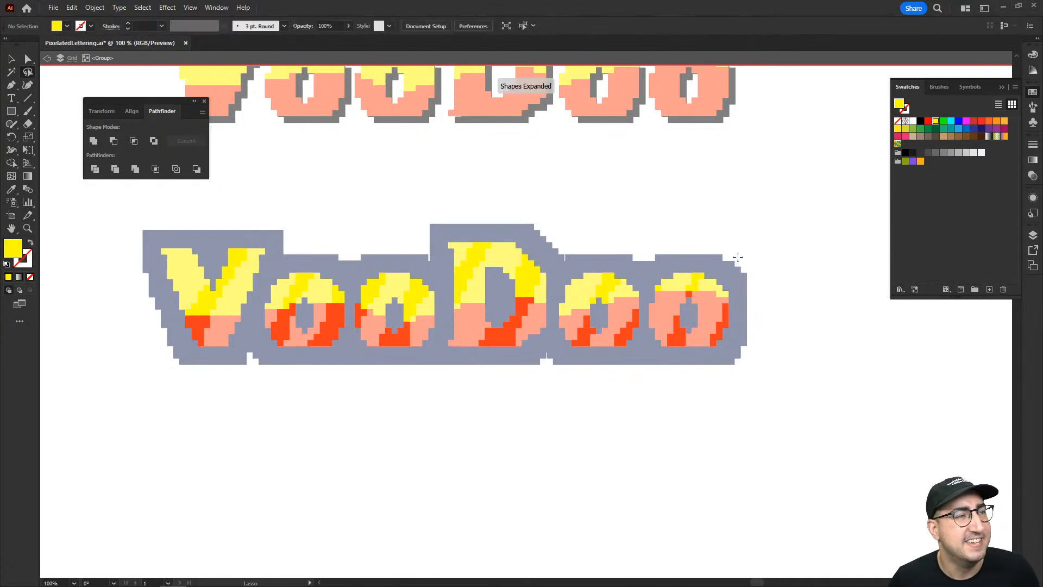
key("v")
double_click(389, 405)
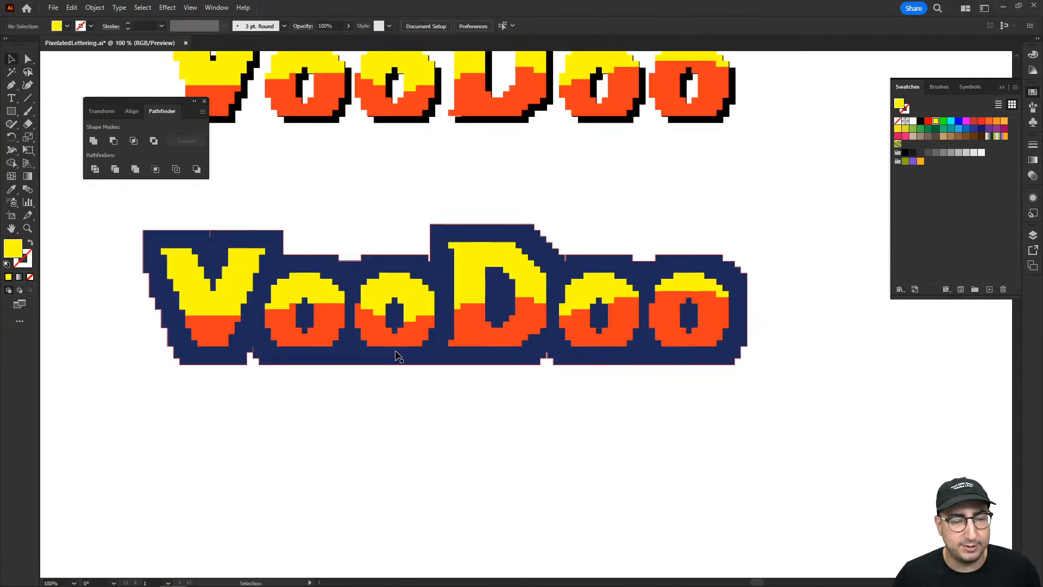
Select the group of diagonal shine bands on the outlined VooDoo and fill it with white, keeping it selected.
left_click(397, 343)
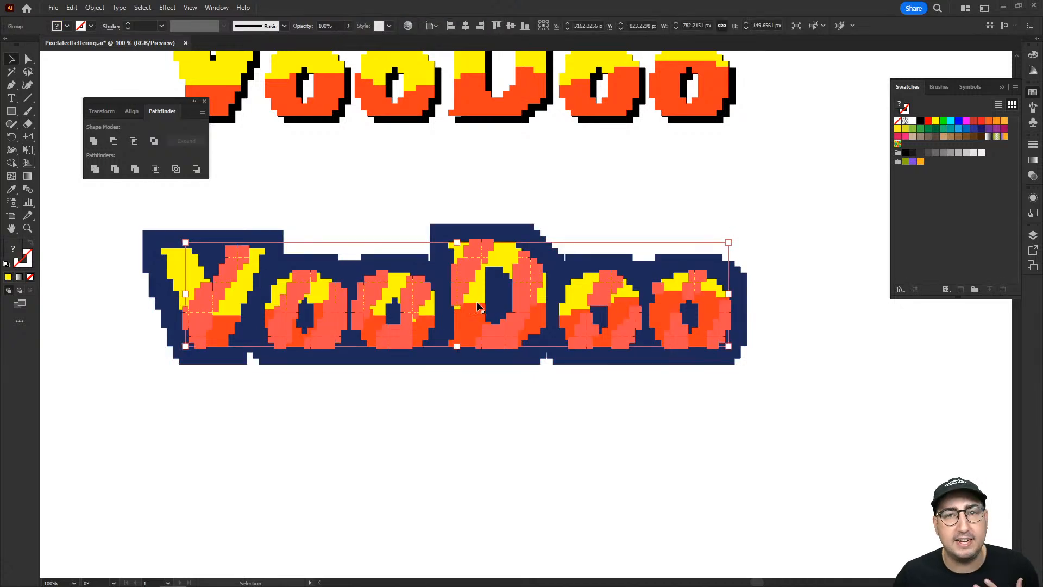
left_click(913, 121)
left_click(790, 181)
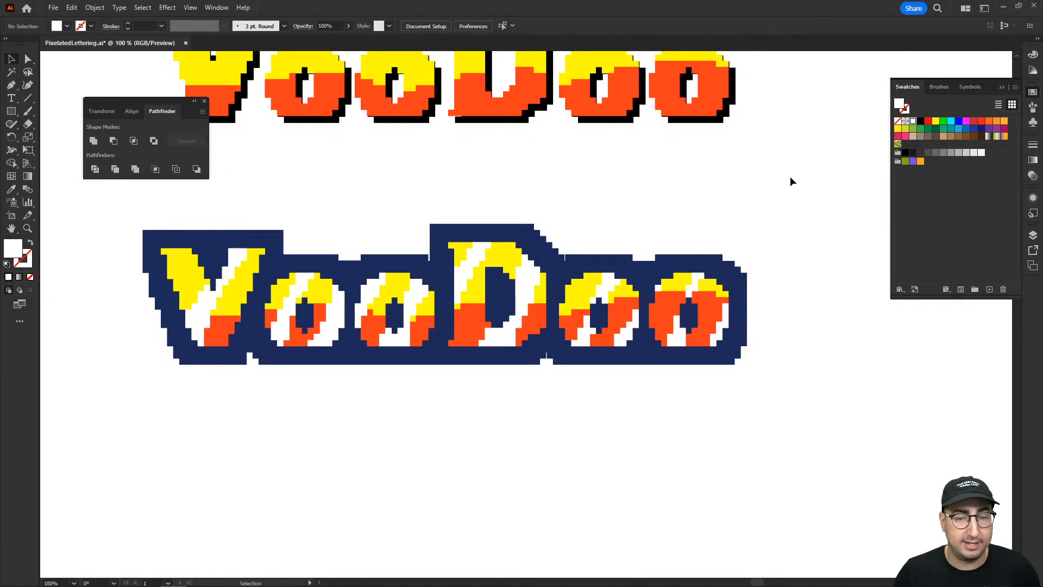
key("ctrl+z")
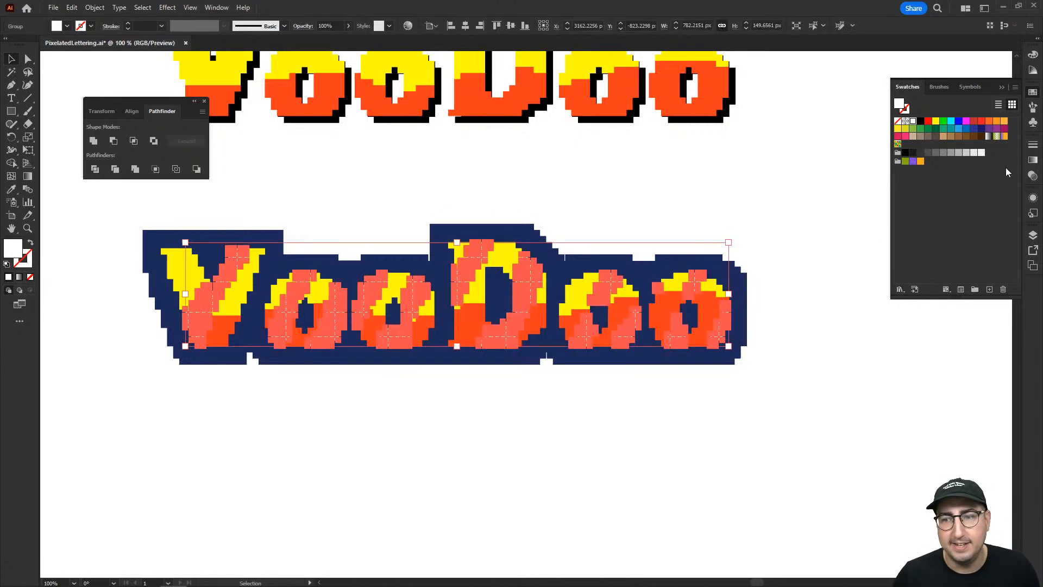
Try the Soft Light blend mode on the white shine bands.
left_click(1033, 178)
left_click(930, 160)
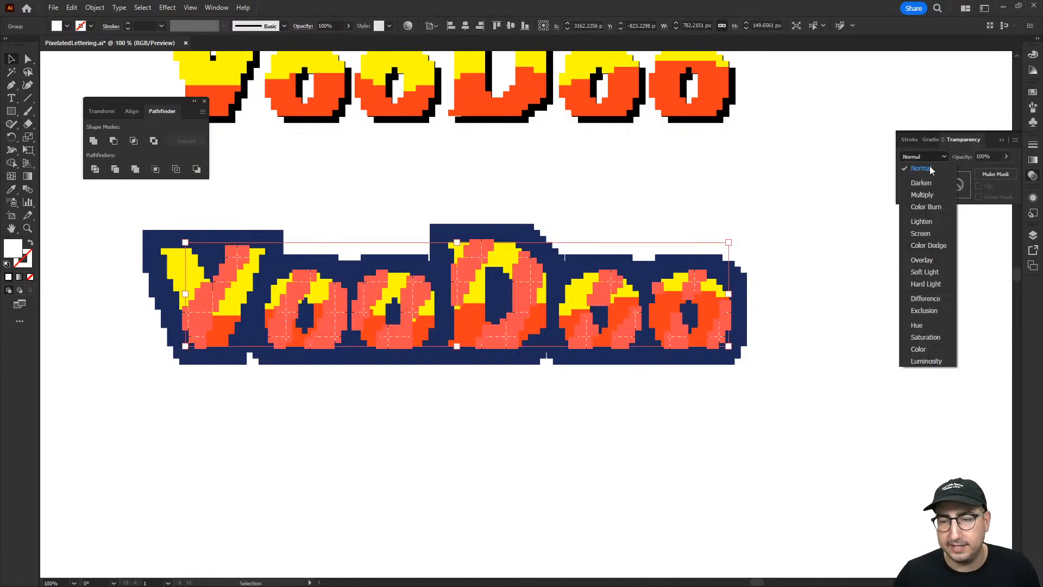
left_click(931, 270)
left_click(852, 292)
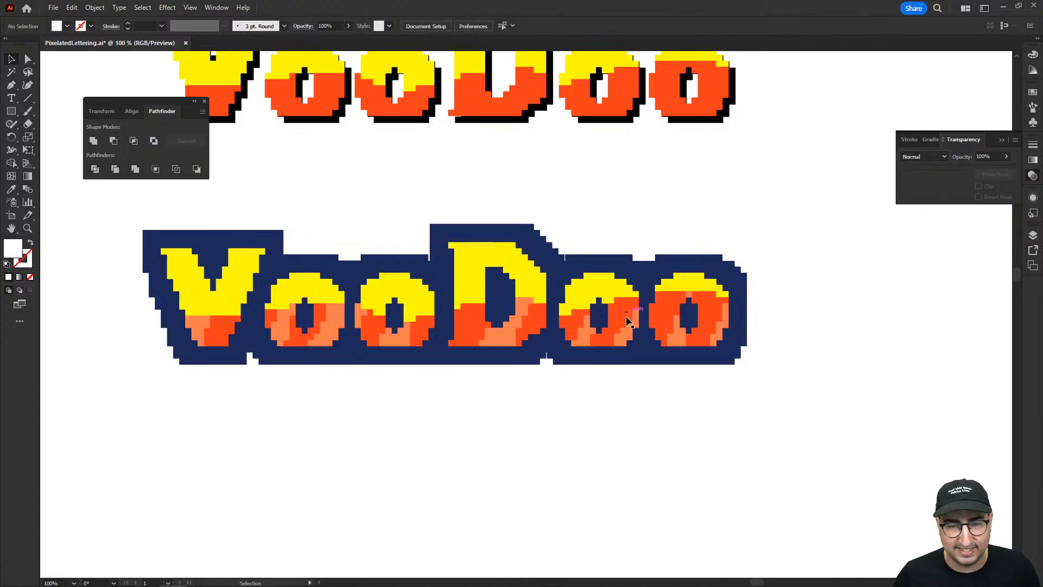
Return the shine bands' blend mode to Normal and set their opacity to 50%.
left_click(629, 333)
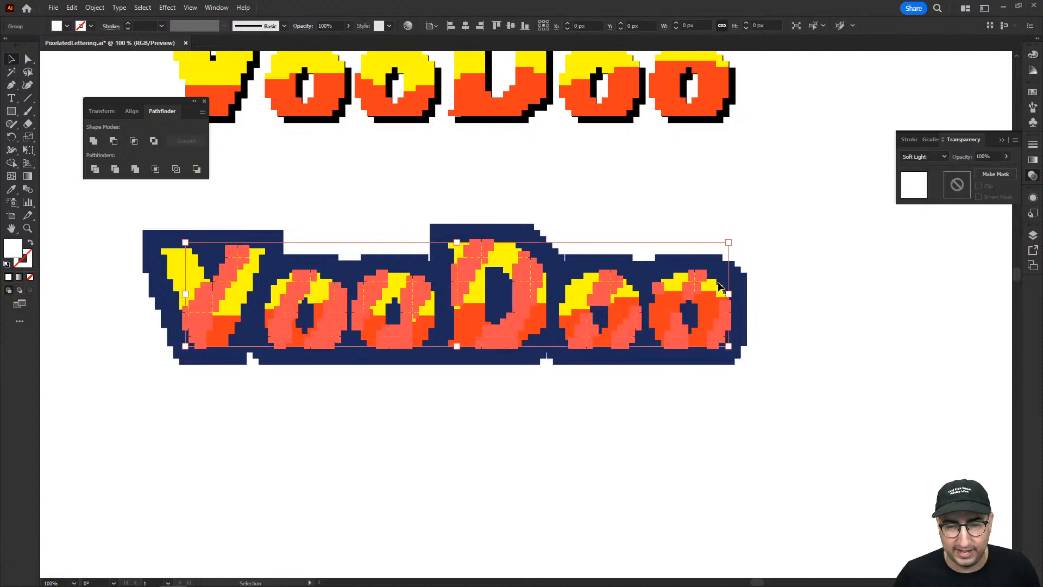
left_click(929, 157)
left_click(930, 167)
left_click(982, 156)
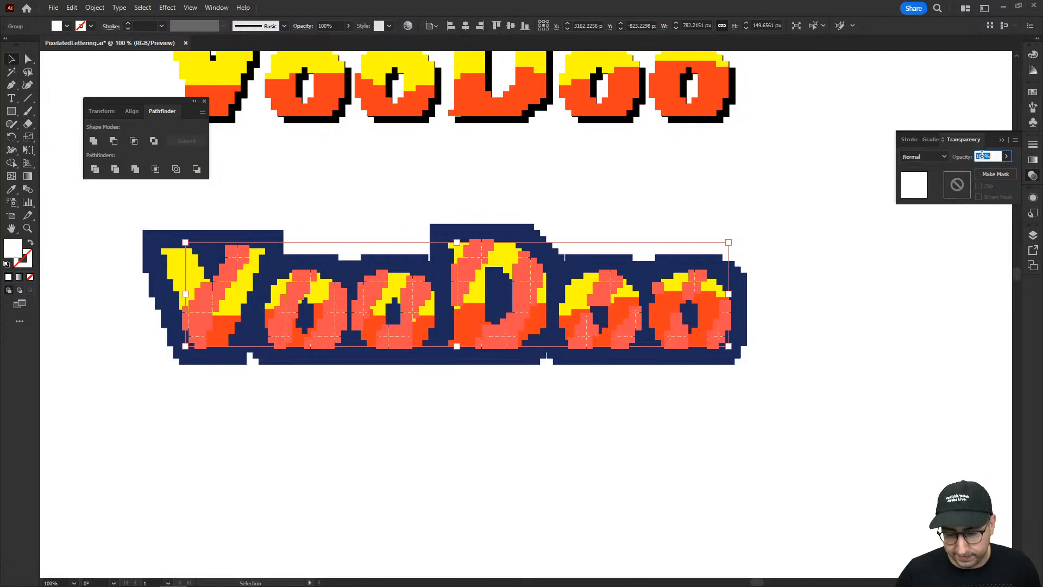
type("50")
key("Return")
left_click(748, 378)
Duplicate the complete navy-outlined VooDoo artwork straight below the original.
key("z")
left_click(565, 346, "alt")
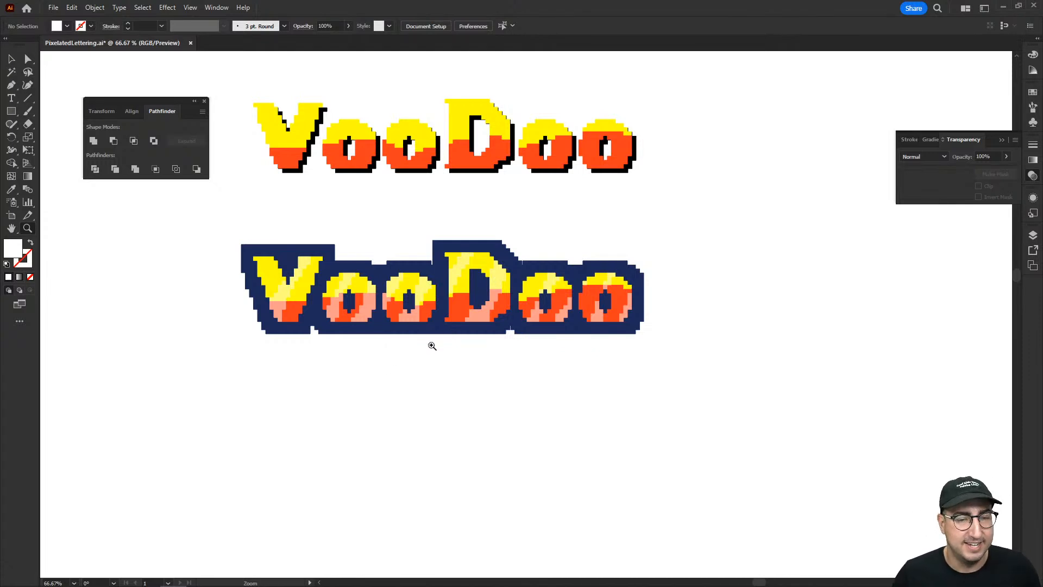
mouse_move(427, 585)
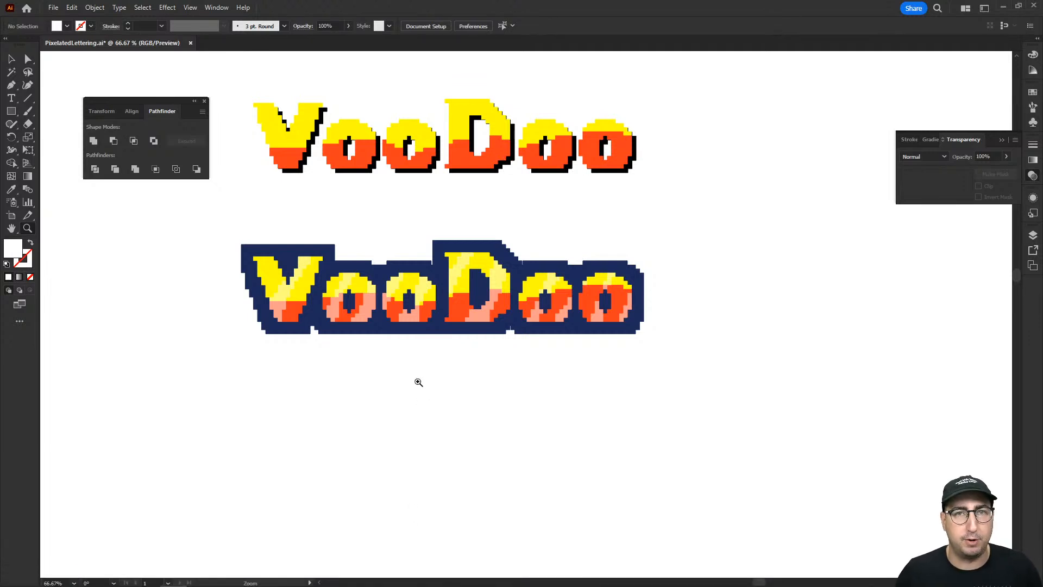
key("v")
left_click_drag(203, 240, 680, 380)
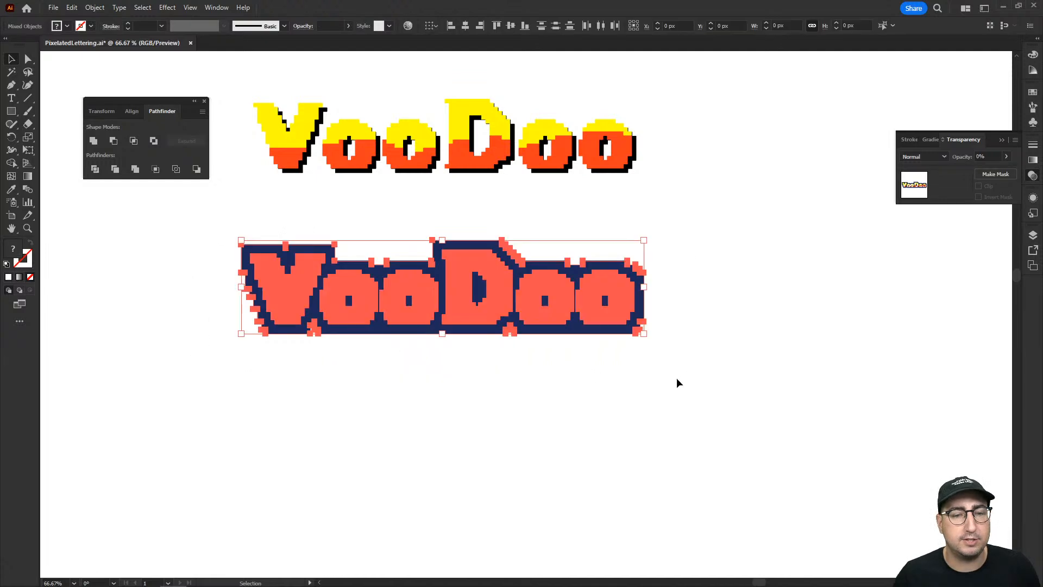
left_click_drag(525, 288, 528, 446)
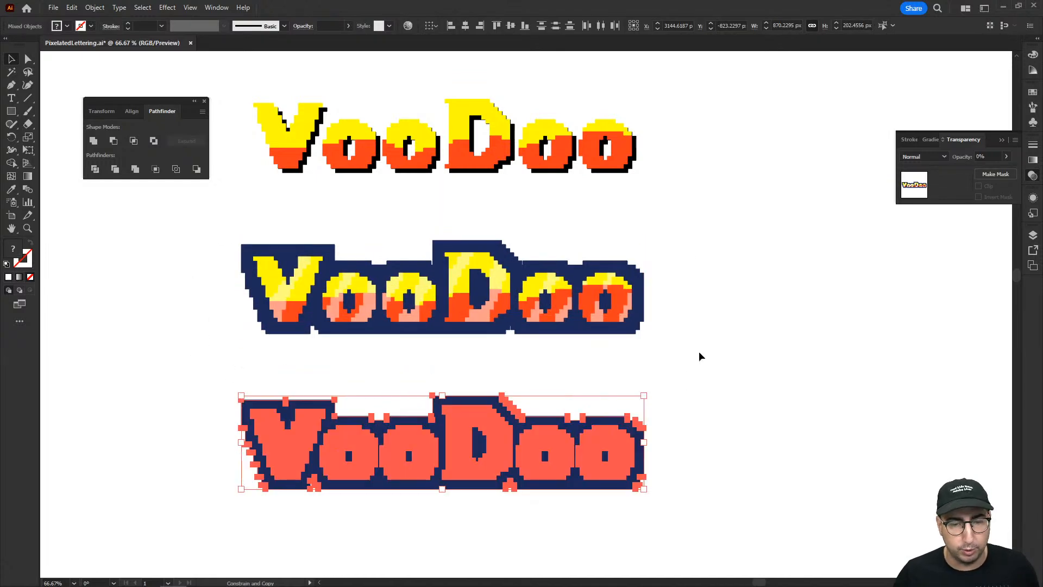
left_click(629, 396)
Group the duplicated VooDoo letters, shine bands and outline, and enter isolation mode on that group.
key("z")
left_click(503, 449)
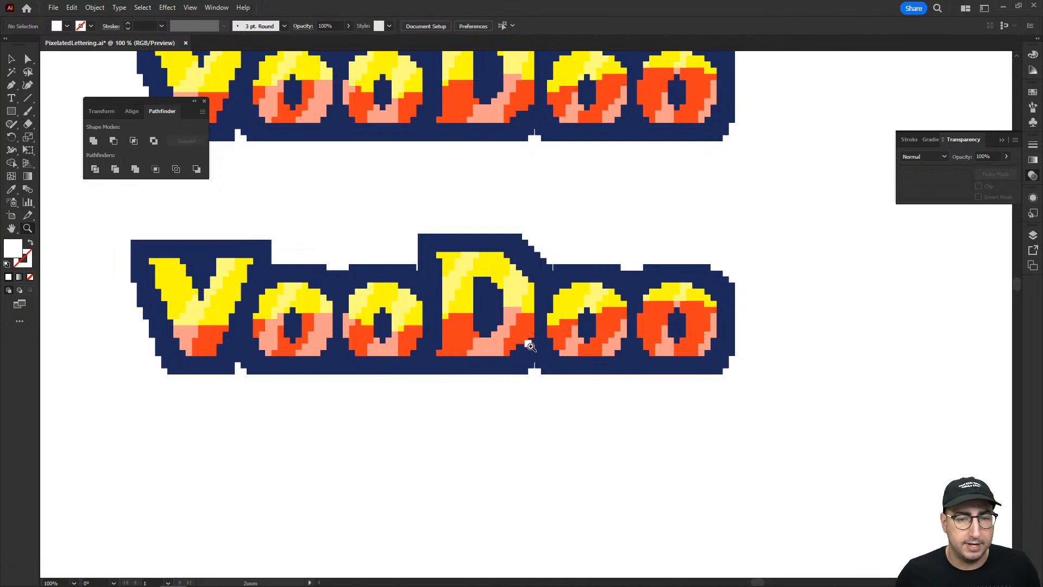
key("v")
left_click_drag(108, 215, 835, 441)
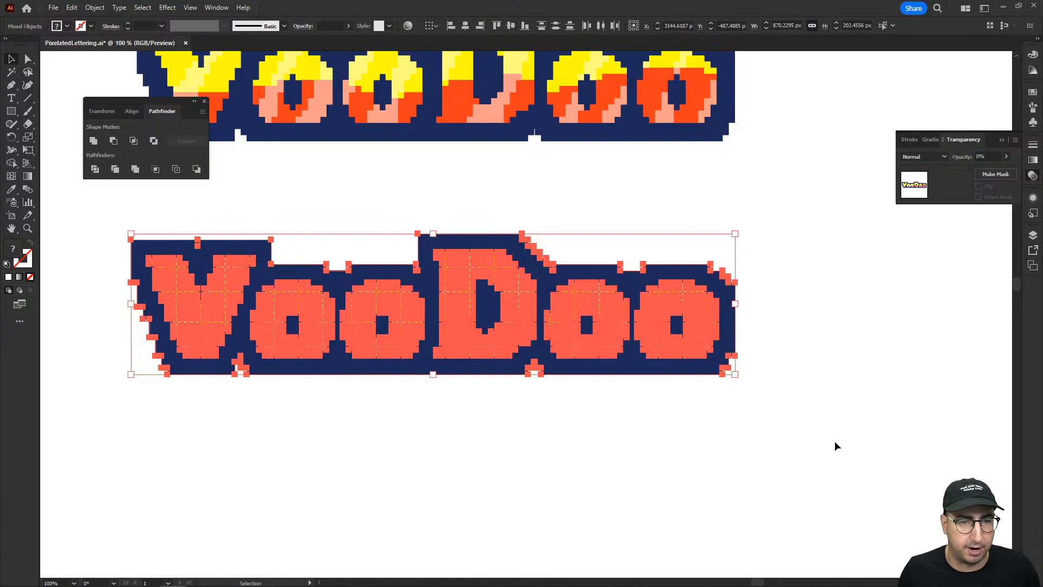
key("a")
key("v")
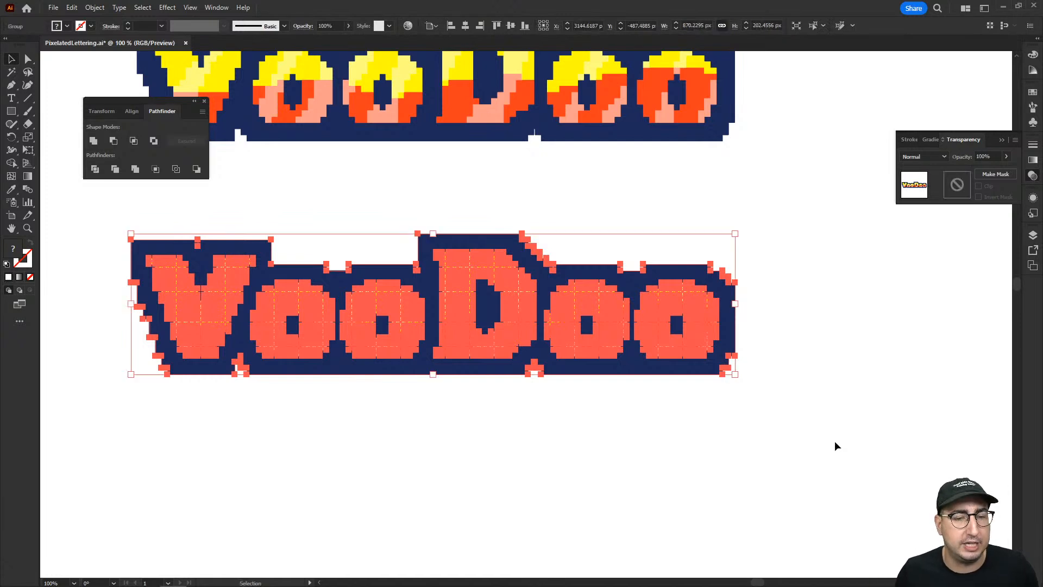
left_click(520, 445)
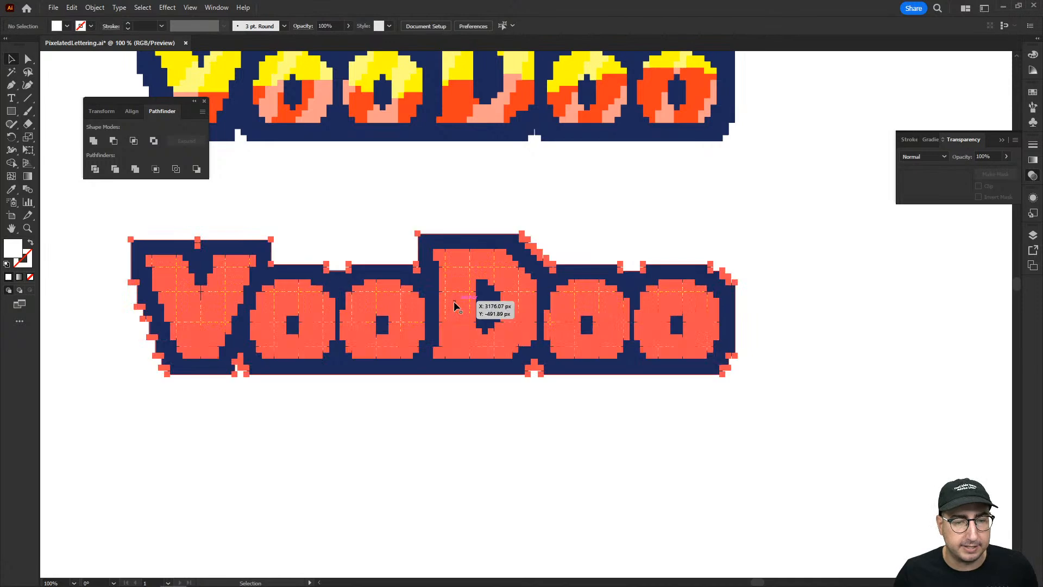
left_click(454, 305)
double_click(422, 301)
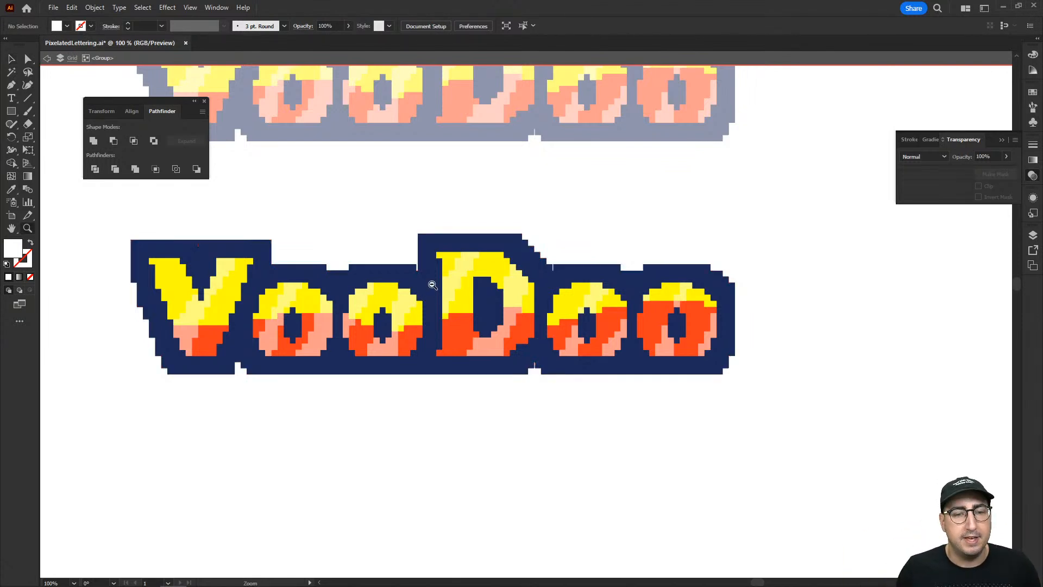
Select the duplicate's navy outline with the Magic Wand and recolour it orange by sampling the orange colour square.
key("ctrl+minus")
key("w")
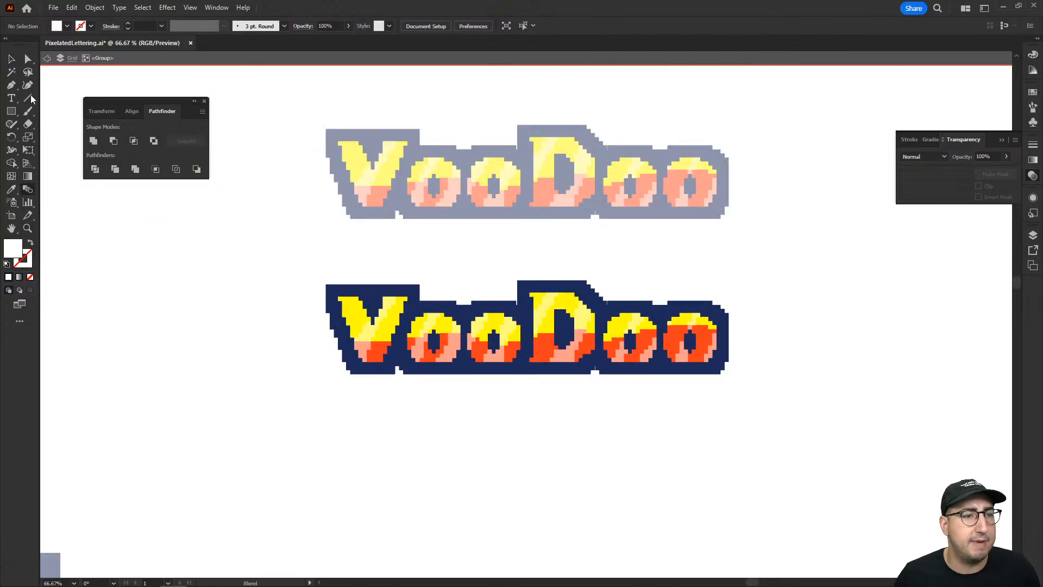
left_click(14, 77)
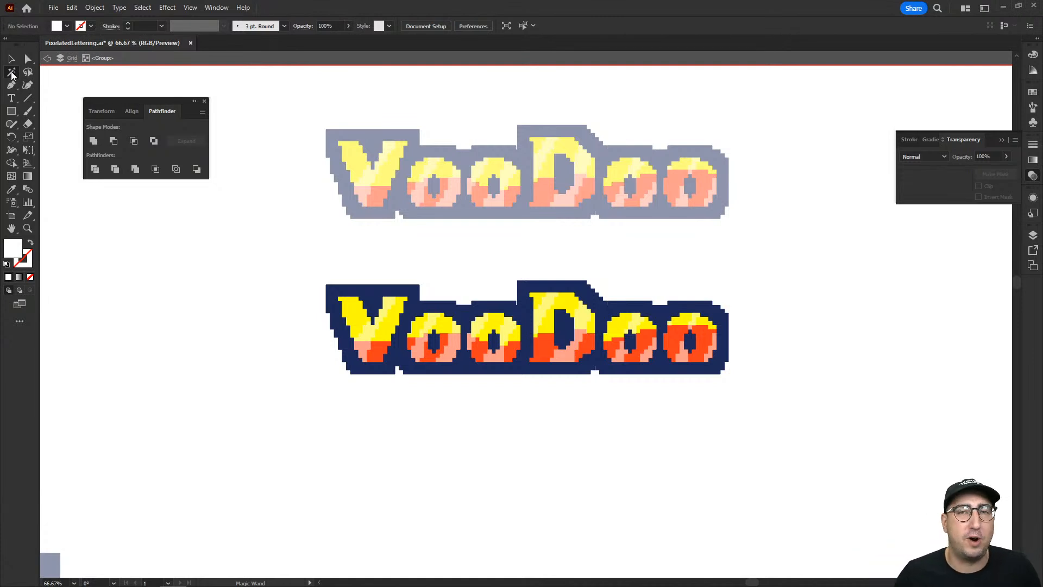
left_click(332, 291)
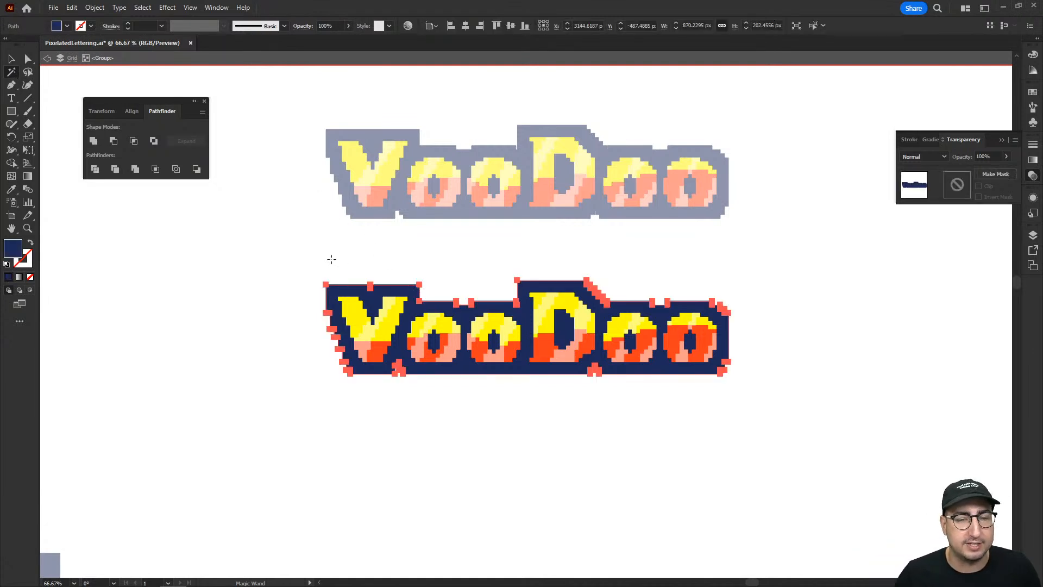
key("z")
left_click(475, 281, "alt")
left_click_drag(419, 318, 355, 199)
left_click_drag(242, 403, 233, 243)
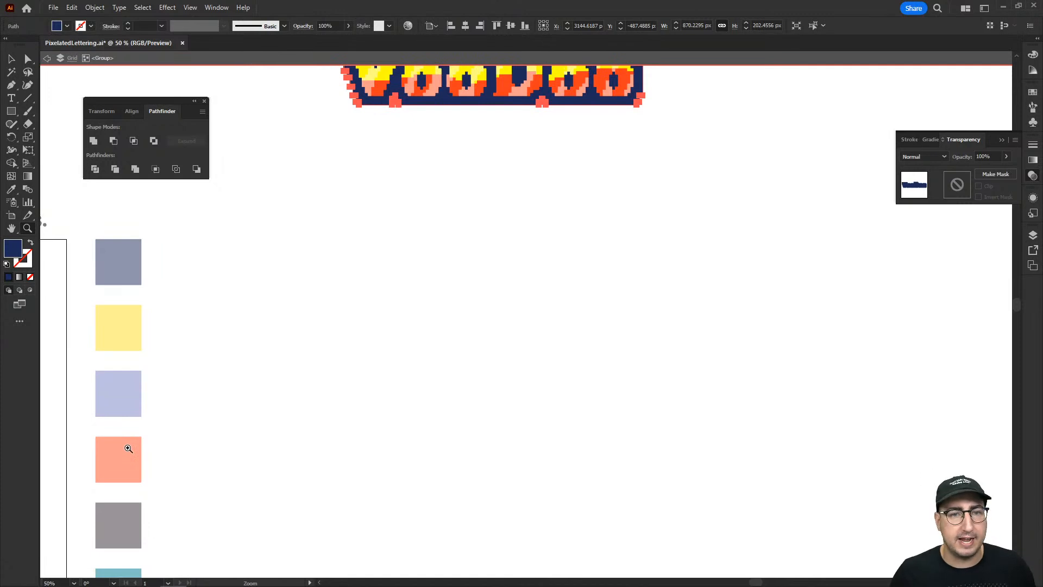
key("i")
left_click(129, 467)
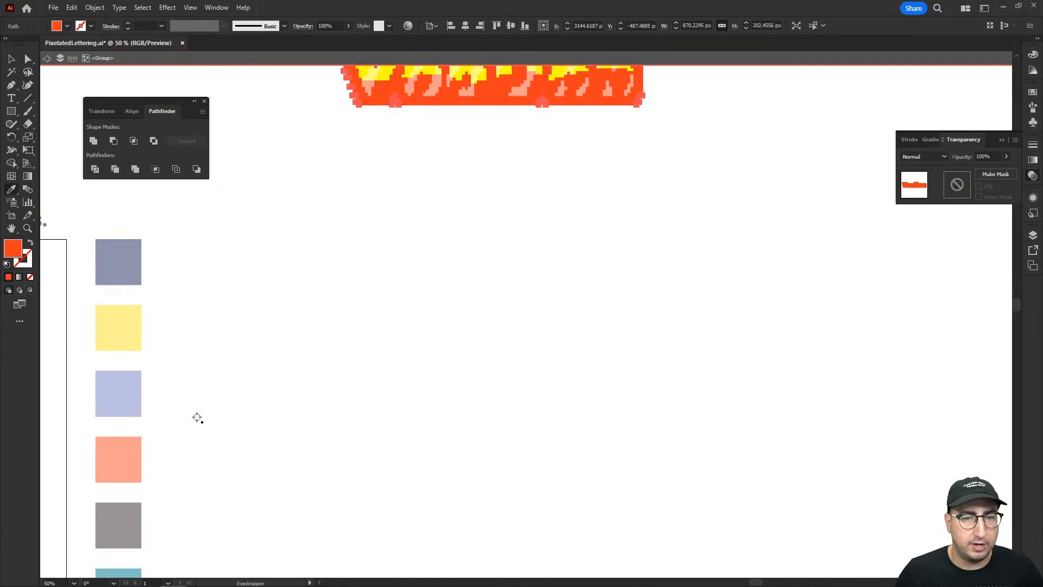
Fill the duplicate's outline with the magenta swatch.
left_click_drag(386, 226, 364, 312)
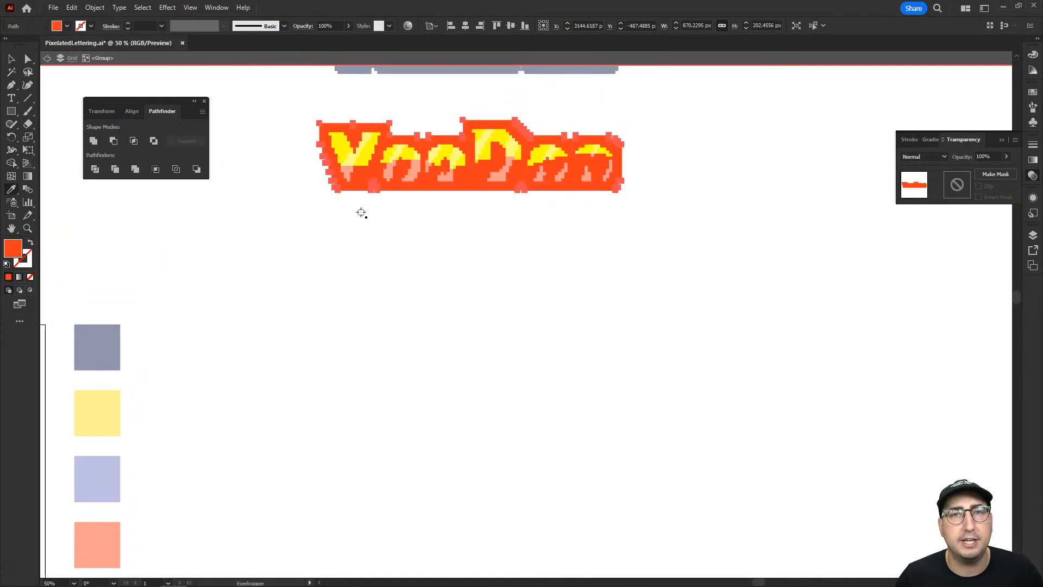
left_click(1035, 95)
left_click(967, 122)
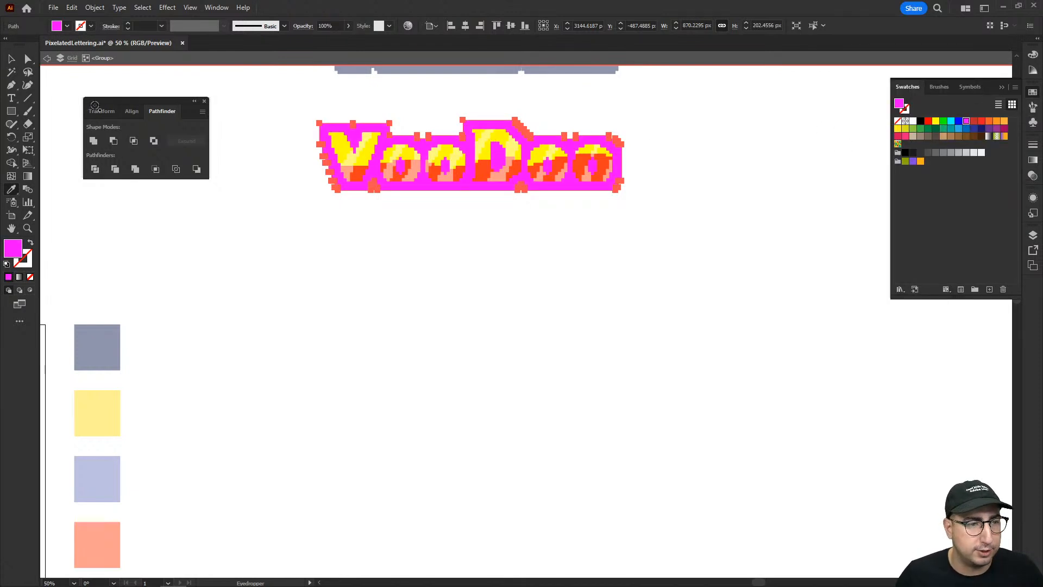
Select all orange lower squares of the letters with the Magic Wand and fill them with bright green.
key("w")
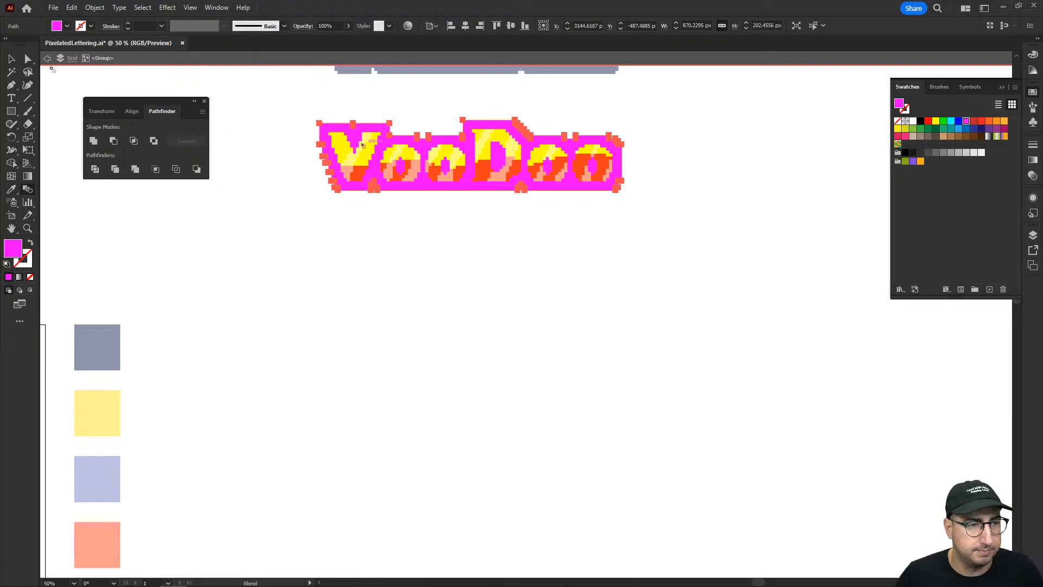
key("y")
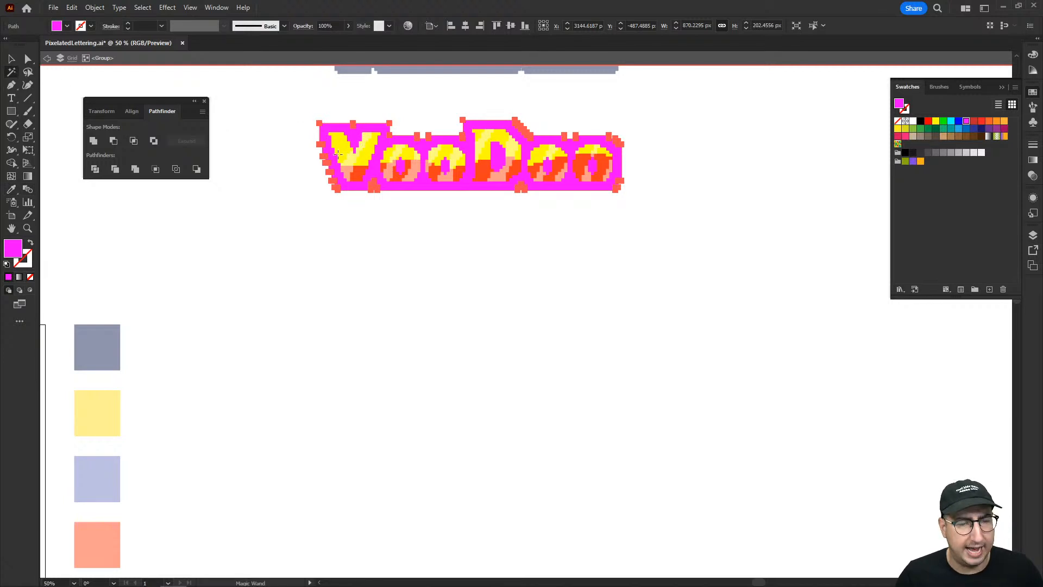
left_click(358, 174)
left_click(944, 120)
Select all yellow upper squares of the letters and fill them with the red swatch.
left_click(499, 137)
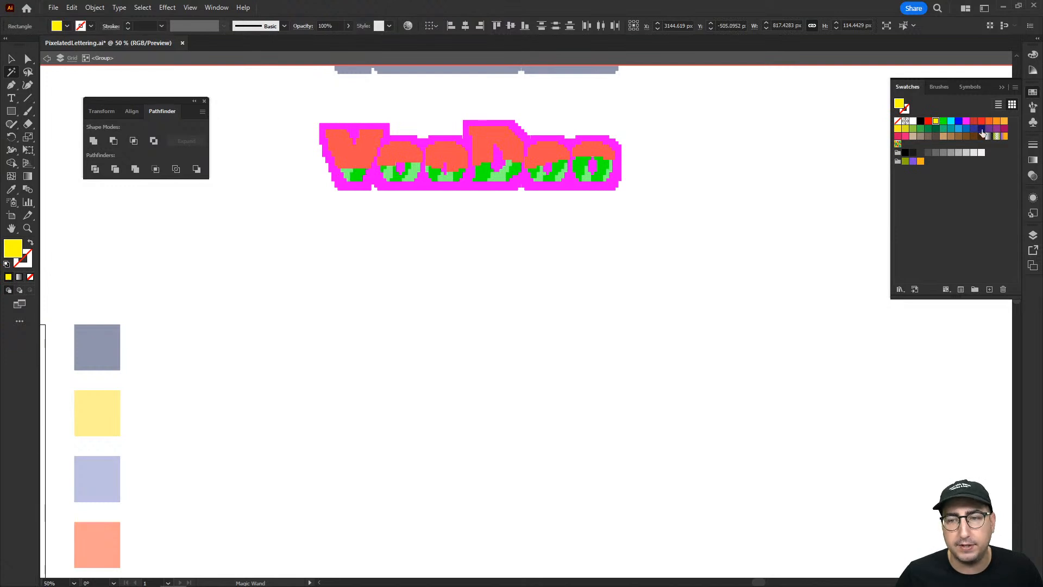
left_click(920, 128)
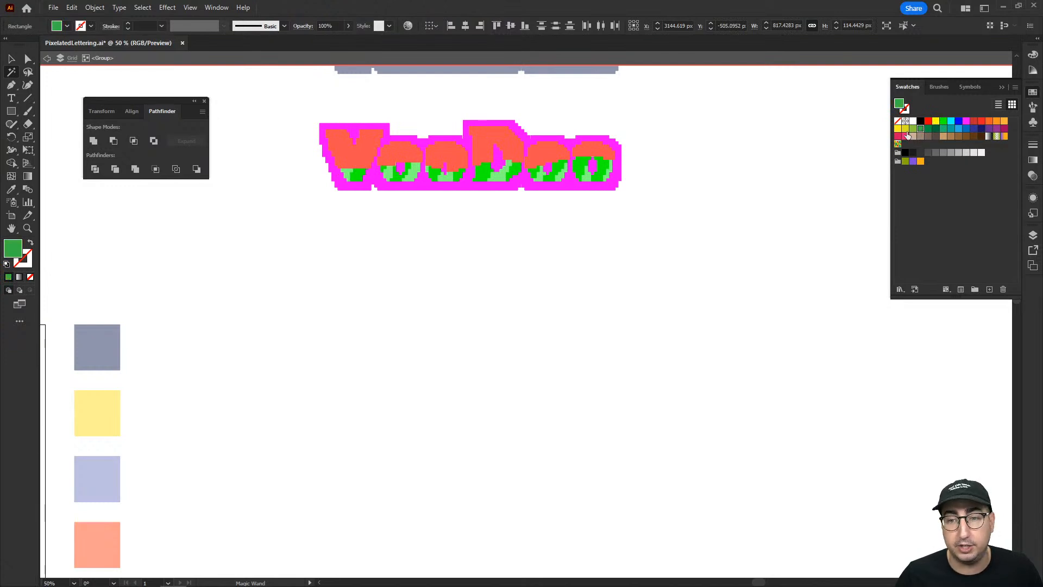
left_click(981, 125)
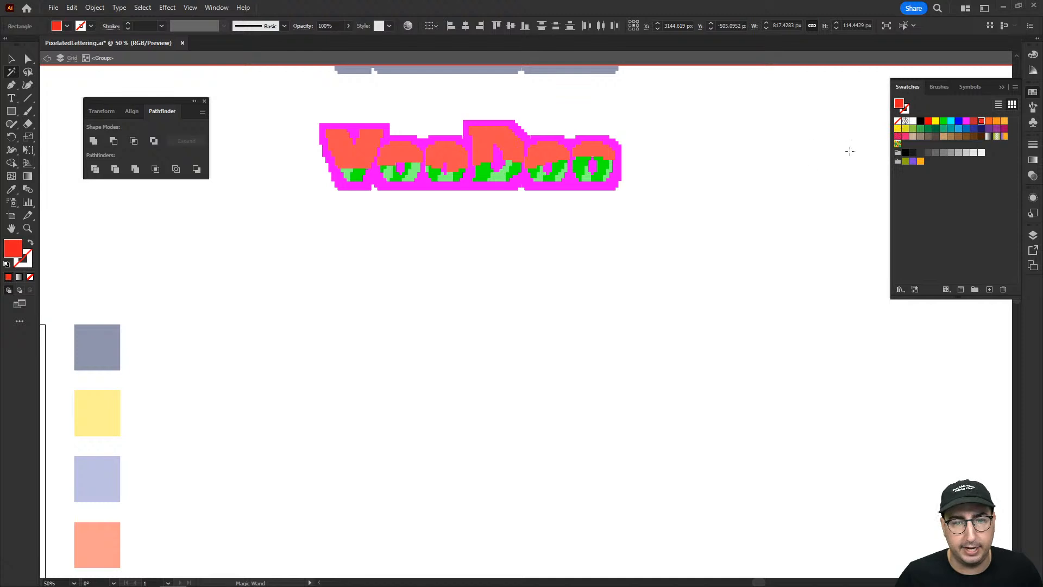
key("v")
left_click(717, 219)
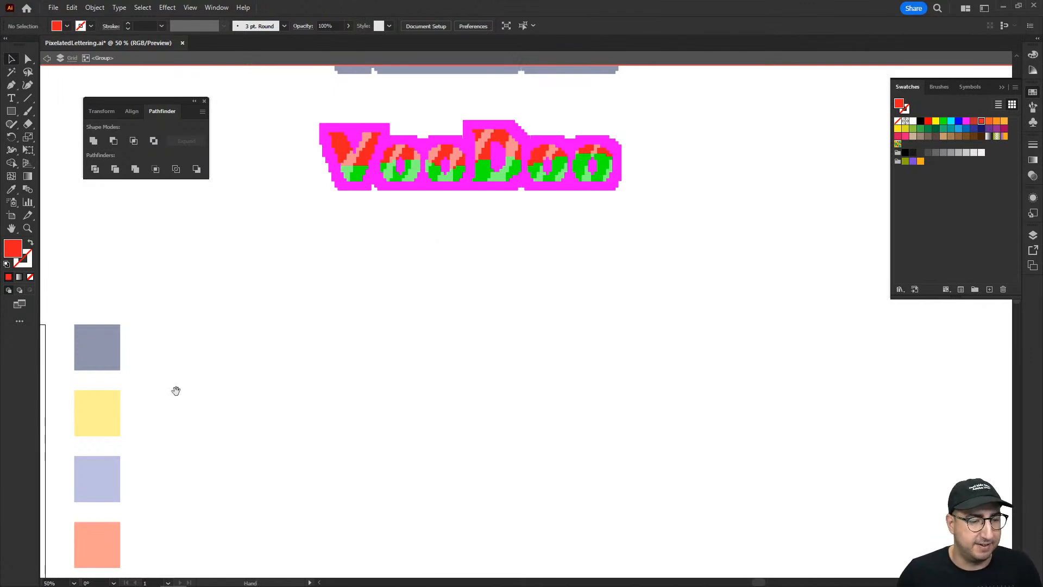
Move the recoloured VooDoo artwork next to the column of colour squares.
left_click_drag(175, 391, 238, 213)
left_click_drag(221, 319, 188, 387)
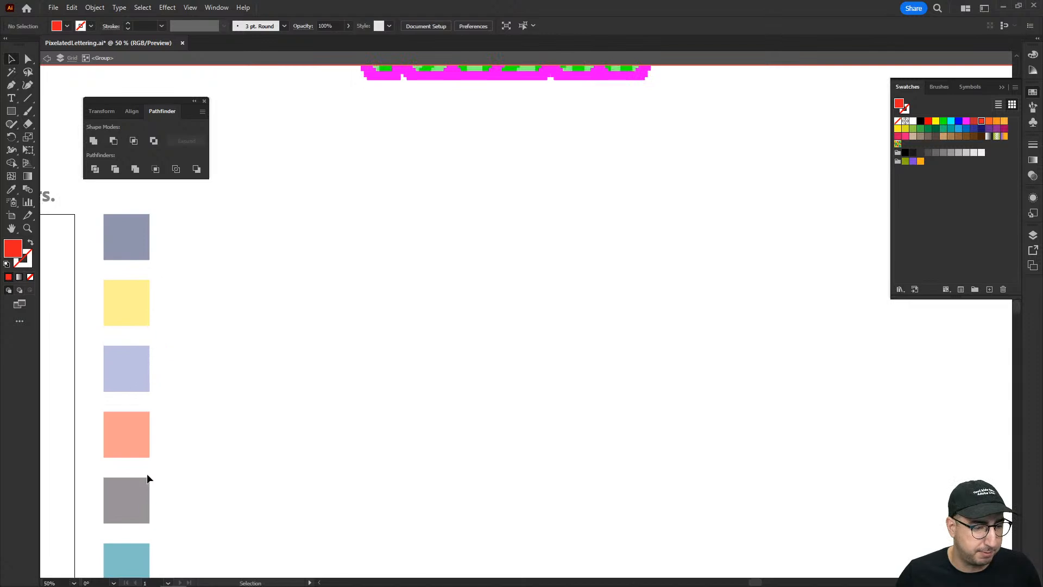
left_click_drag(389, 282, 373, 398)
left_click_drag(300, 123, 694, 268)
left_click_drag(469, 295, 583, 251)
left_click_drag(576, 120, 449, 391)
scroll(451, 348, "down", 3)
left_click(451, 326)
key("z")
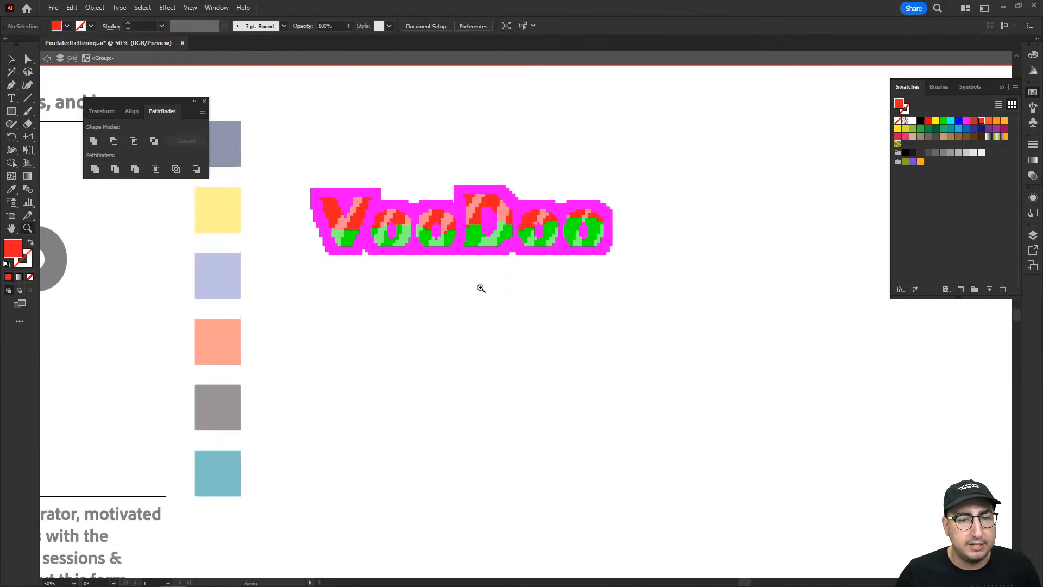
left_click(480, 284)
Select the magenta outline with the Magic Wand and recolour it by sampling the teal colour square.
left_click(15, 74)
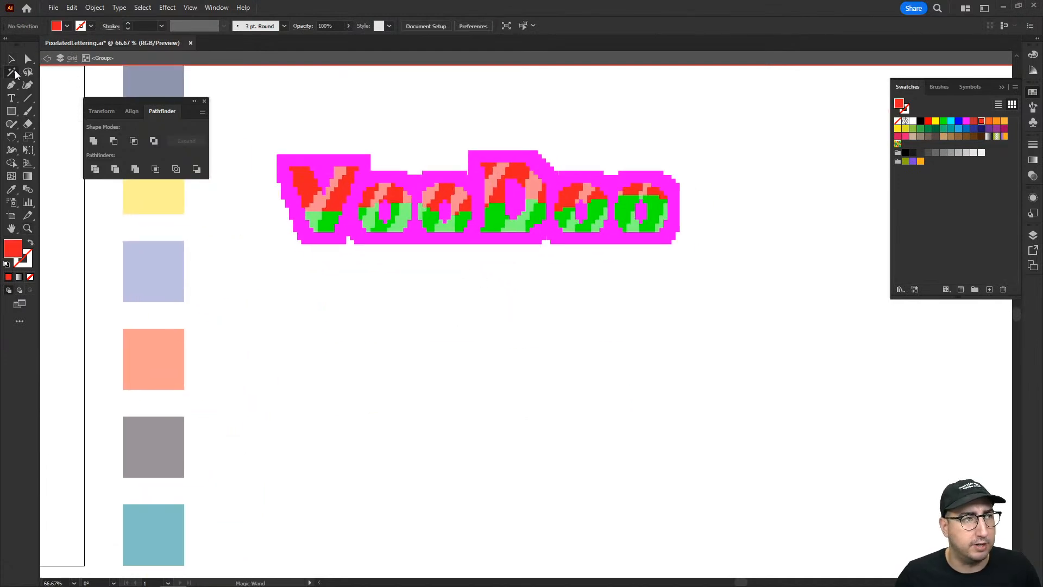
left_click(323, 164)
left_click_drag(308, 205, 393, 237)
key("i")
scroll(267, 359, "down", 2)
left_click(243, 519)
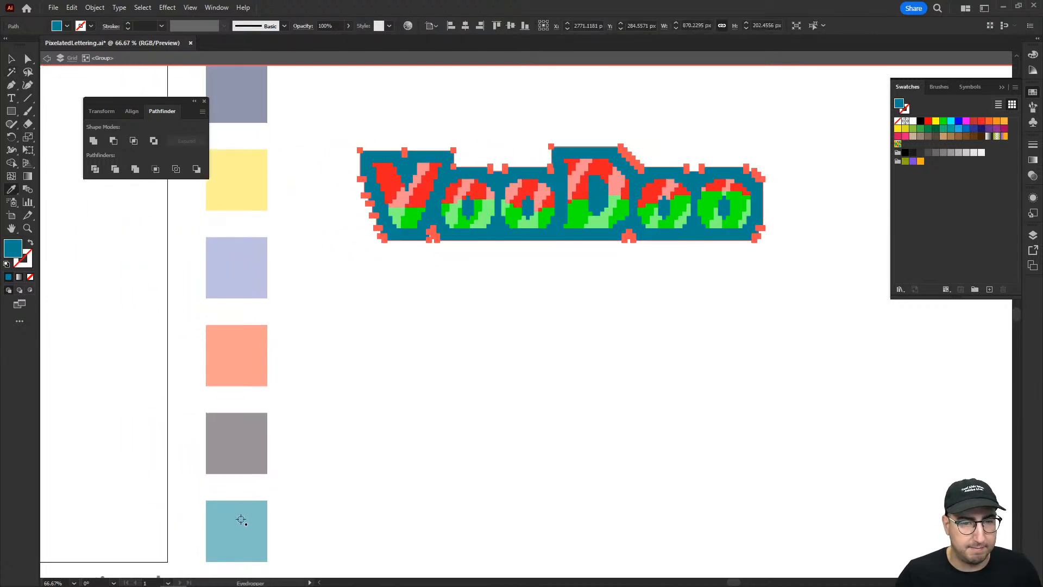
Select the red upper squares of the letters and recolour them by sampling the navy colour square.
key("y")
left_click(389, 179)
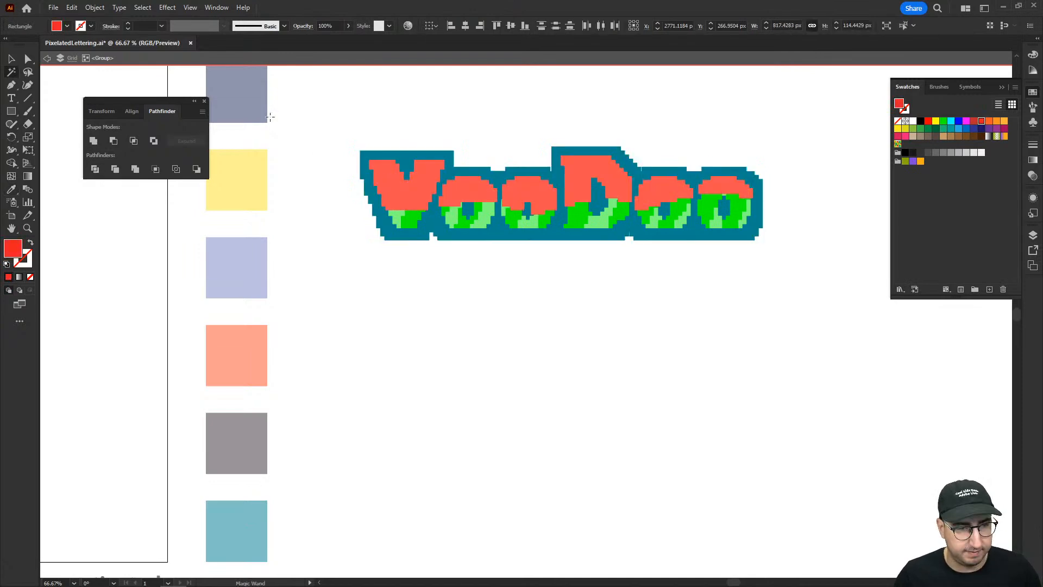
key("i")
left_click(237, 91)
key("v")
left_click(409, 113)
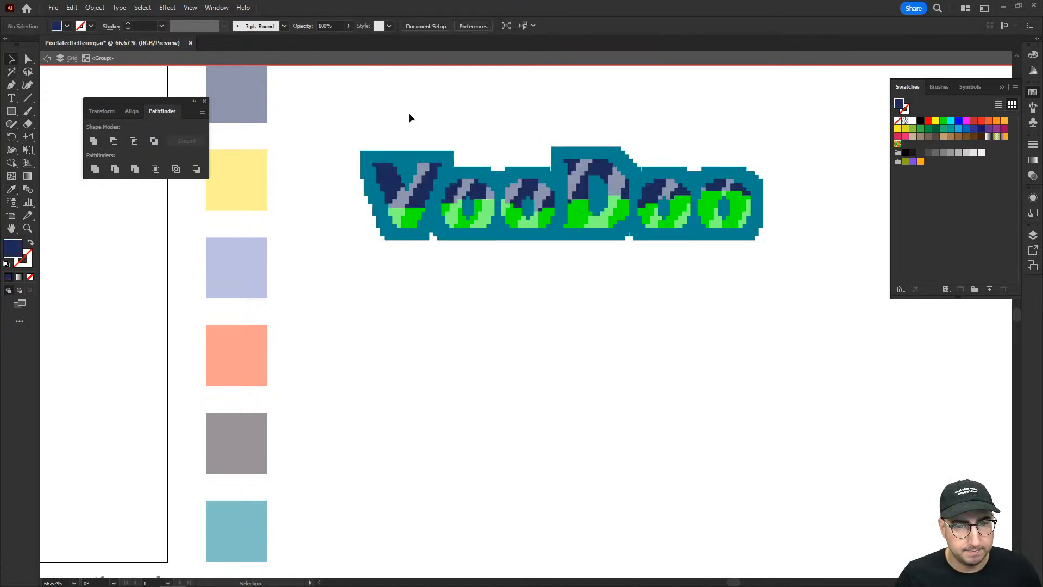
Select all navy upper squares of the letters with the Magic Wand and shift their fill hue to dark purple.
key("y")
left_click(387, 172)
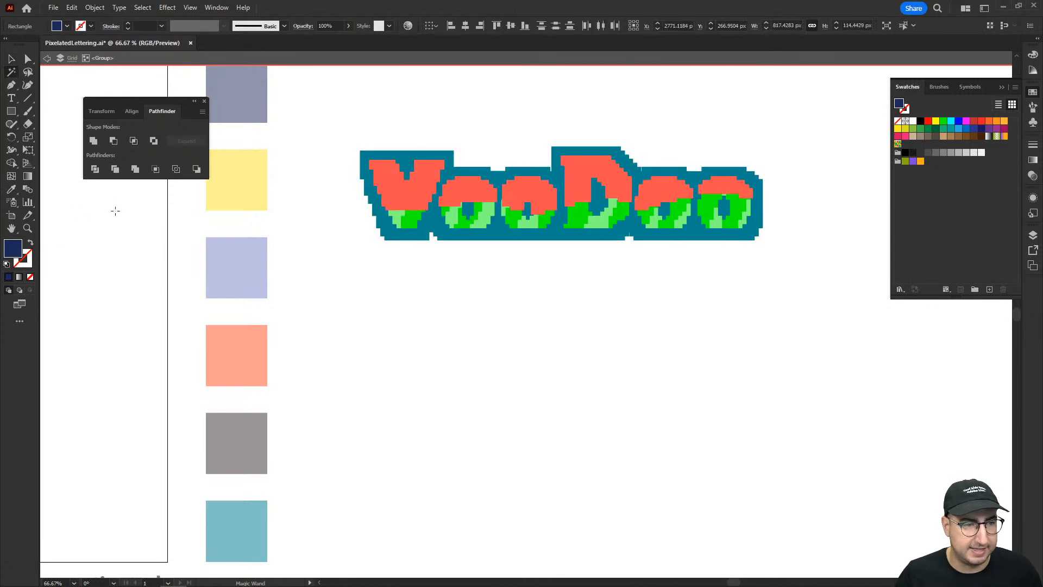
double_click(14, 248)
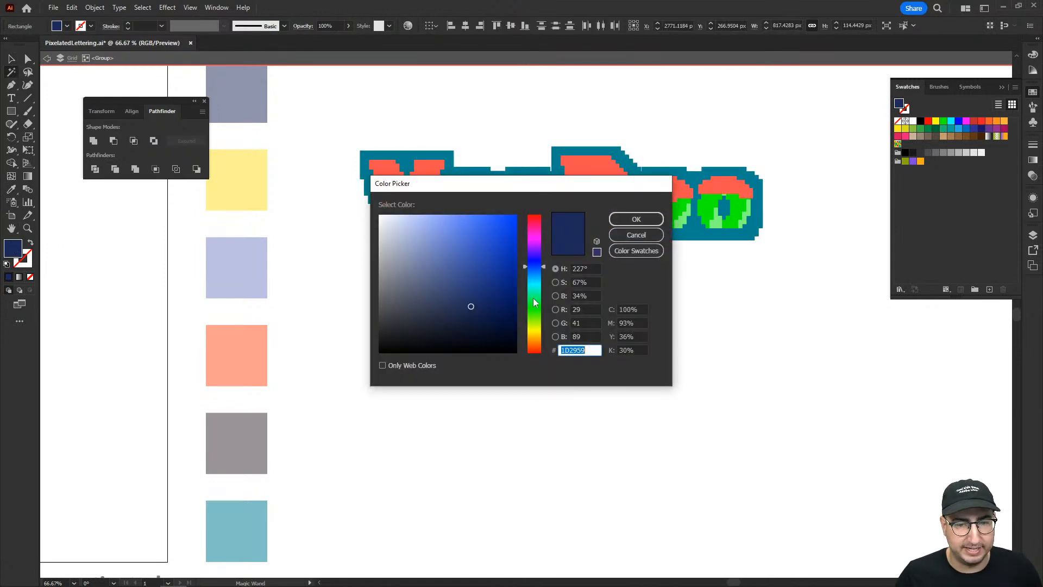
left_click(535, 246)
left_click(630, 217)
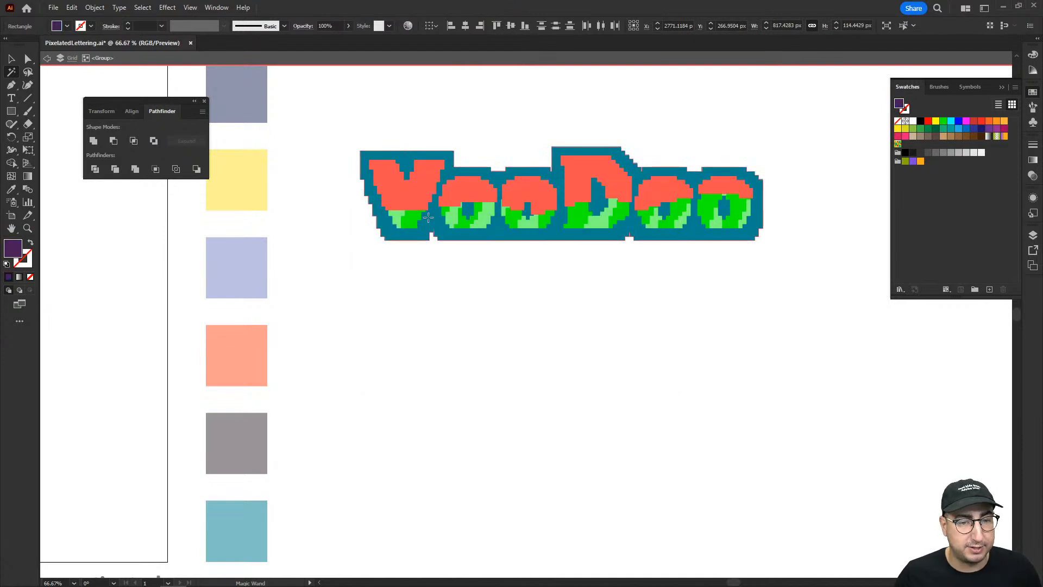
Select the green lower squares of the letters and recolour them by sampling the periwinkle colour square.
left_click(409, 219)
key("i")
left_click(230, 516)
left_click(252, 282)
key("v")
left_click(390, 322)
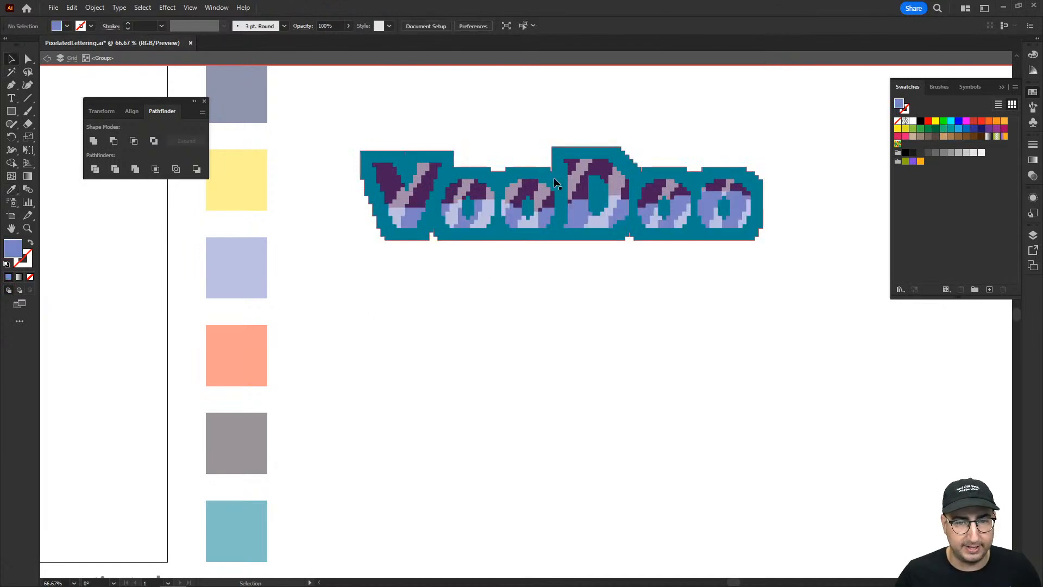
Select the teal outline, try several sampled colours on it with the Eyedropper, and set its fill to black (000000).
left_click(523, 208)
key("i")
left_click(242, 362)
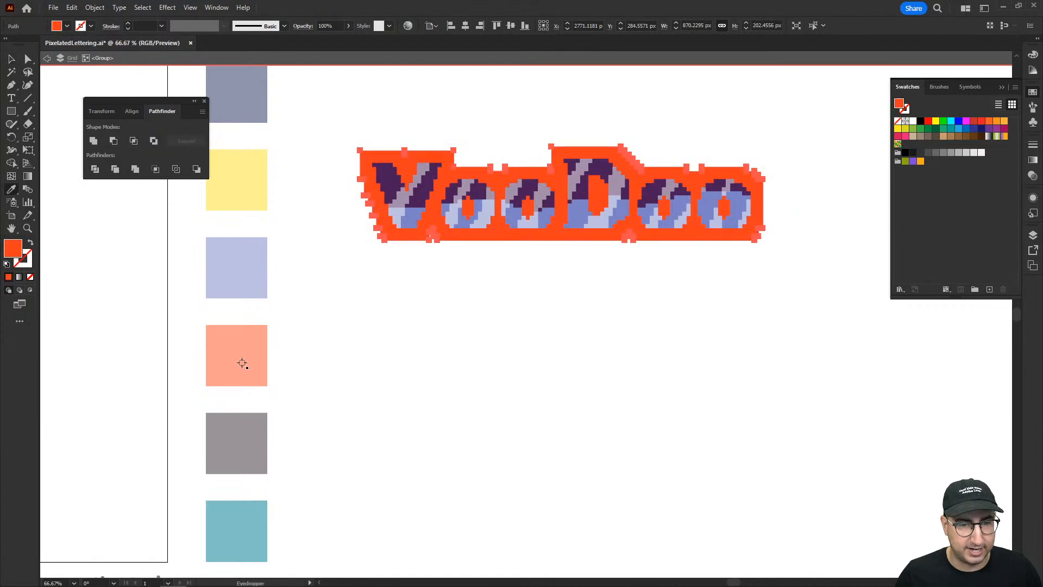
left_click(242, 436)
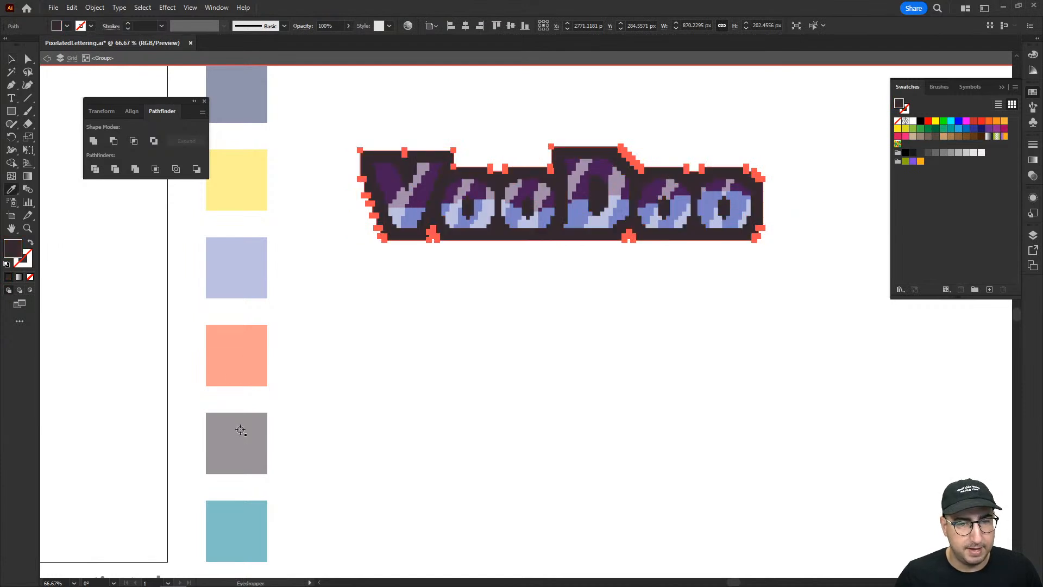
left_click(388, 177)
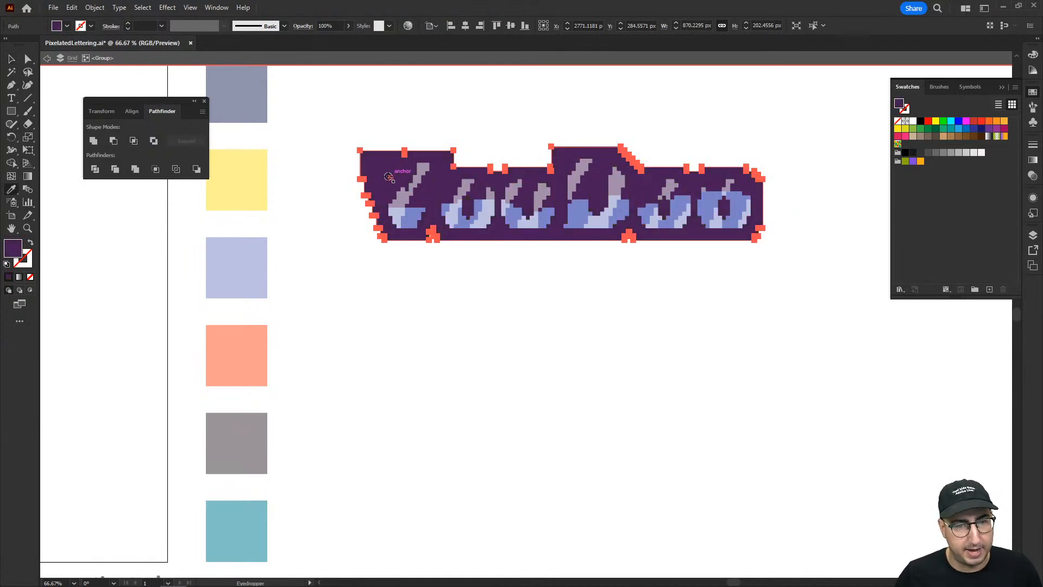
left_click(244, 106)
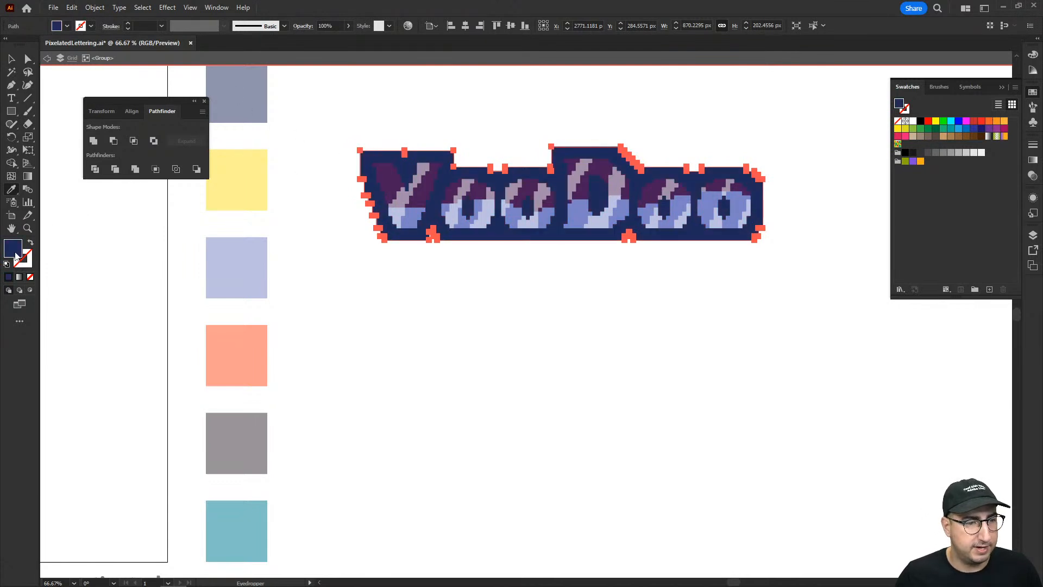
double_click(13, 249)
left_click_drag(510, 288, 535, 365)
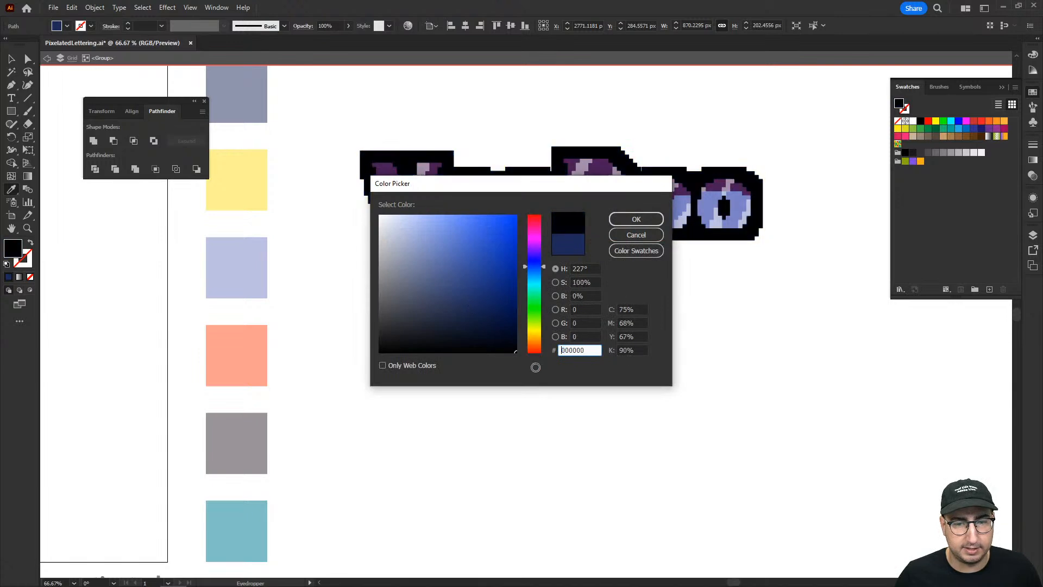
left_click(636, 219)
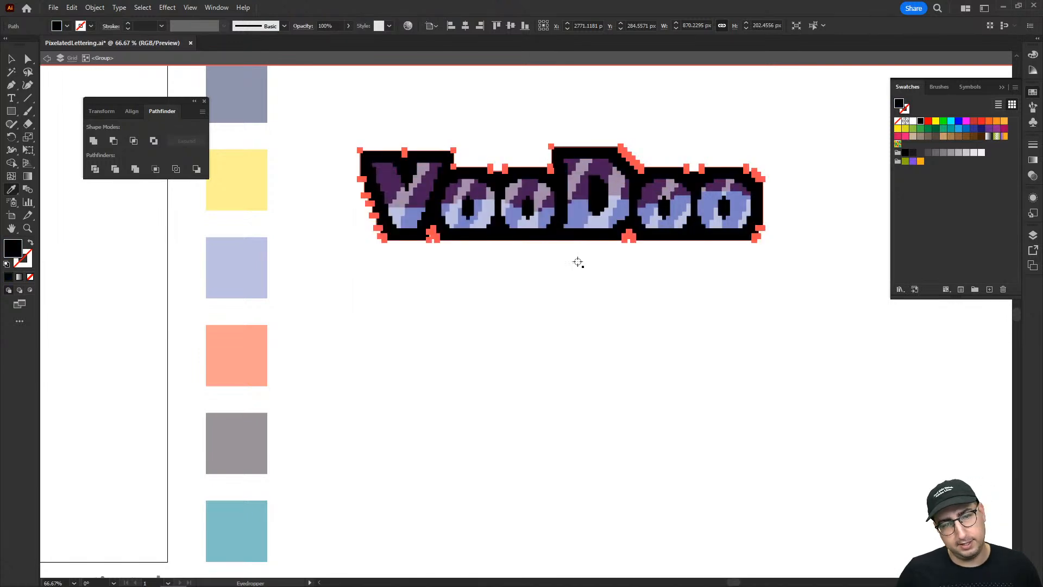
key("v")
left_click(555, 267)
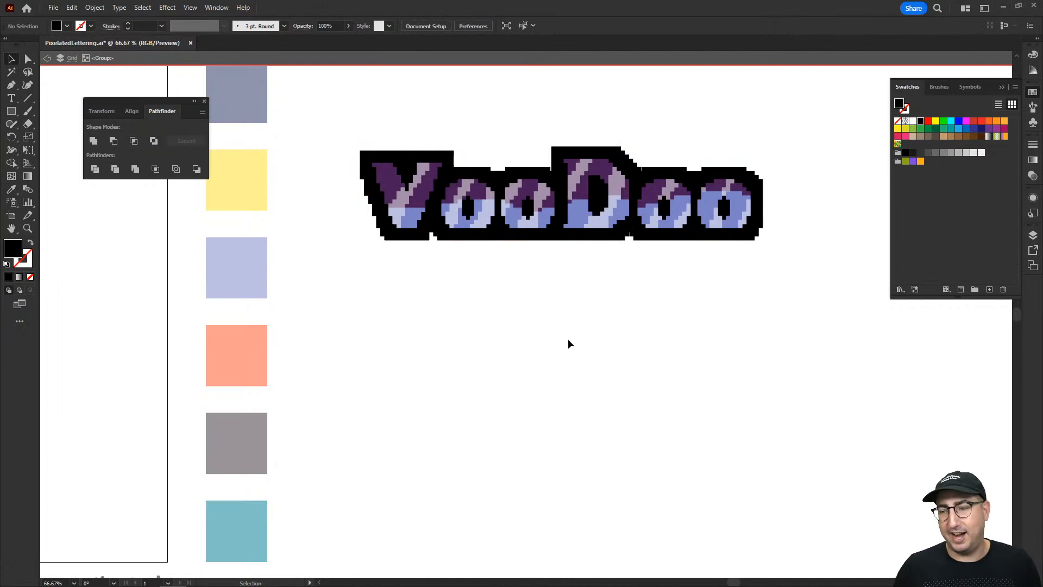
Exit the group's isolation and move the yellow and orange VooDoo lettering with the navy outline directly above the purple one.
double_click(560, 307)
key("z")
left_click(522, 279, "alt")
left_click_drag(526, 322, 454, 503)
left_click_drag(481, 308, 481, 390)
left_click_drag(408, 105, 395, 133)
key("v")
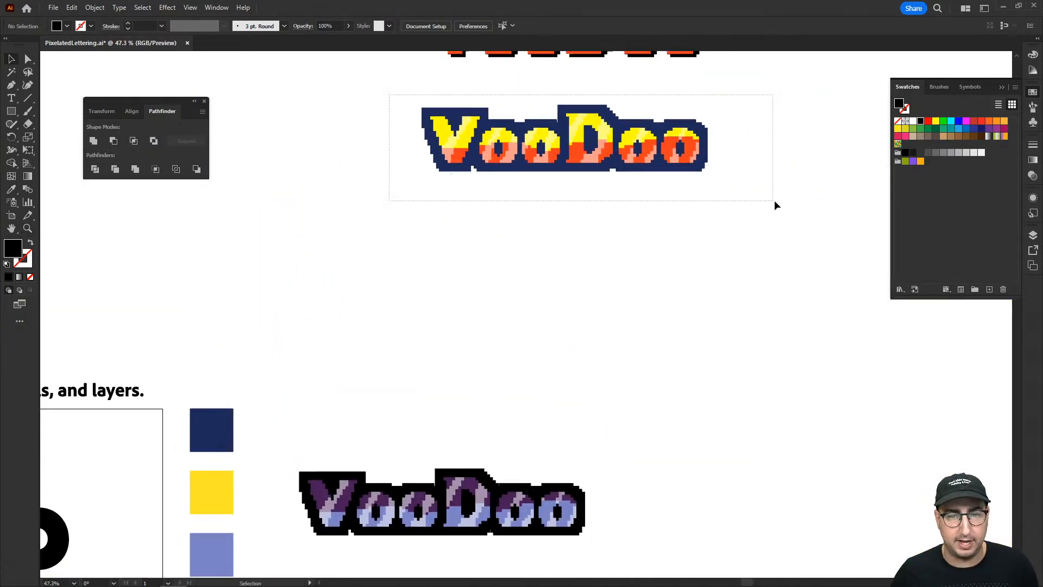
left_click(654, 159)
left_click_drag(655, 160, 535, 429)
Lasso the extra yellow squares at the left edge of the shape behind Vex'D and delete them.
left_click_drag(518, 445, 794, 324)
left_click_drag(385, 456, 660, 307)
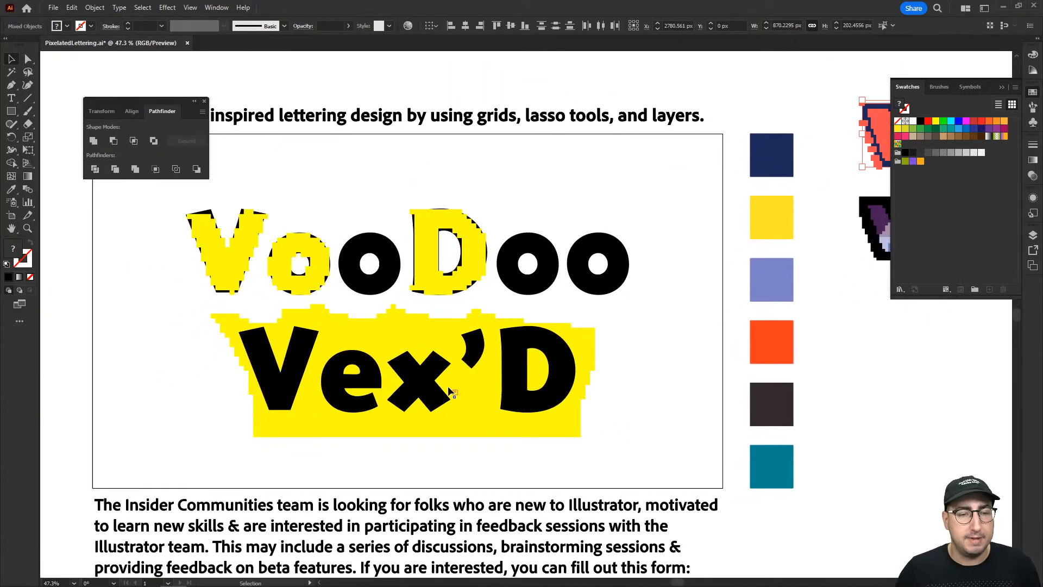
key("z")
left_click(421, 352)
key("q")
left_click_drag(321, 262, 281, 299)
key("Delete")
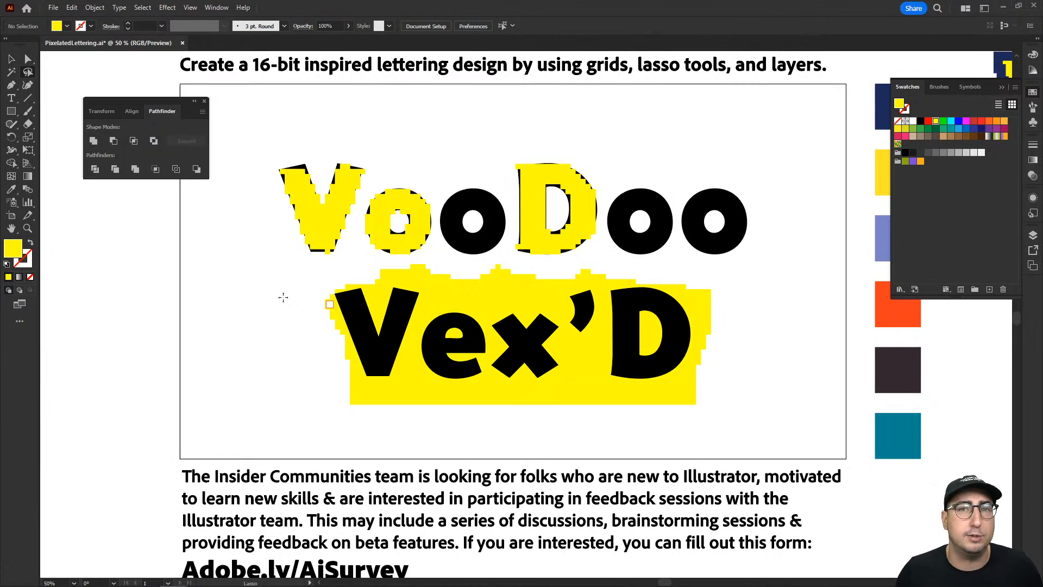
Compare the navy-outlined and black-outlined VooDoo letterings up close.
key("space")
left_click_drag(751, 299, 382, 266)
left_click_drag(612, 298, 340, 294)
left_click_drag(575, 316, 535, 457)
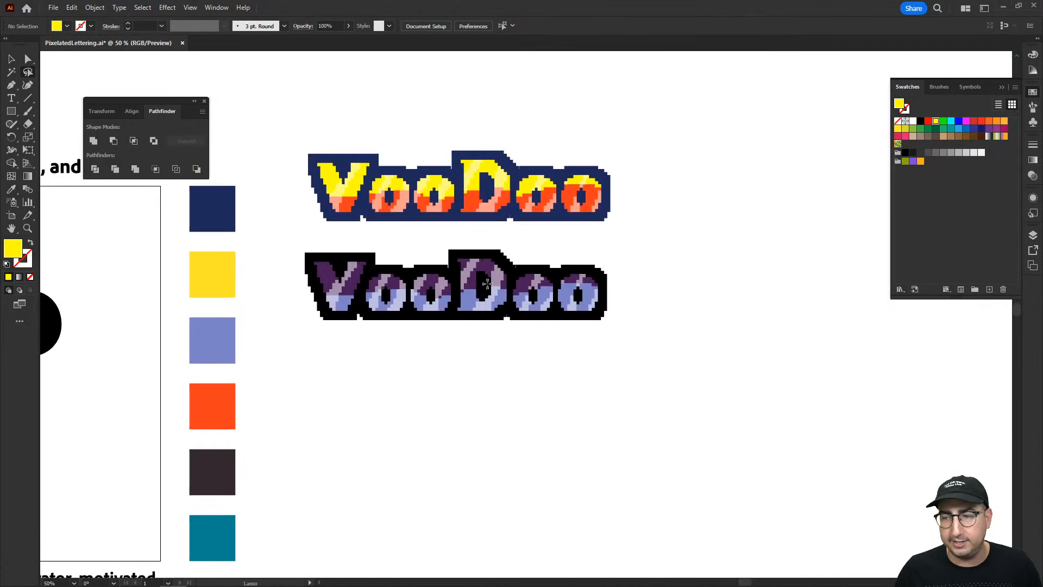
left_click(470, 250, "ctrl")
left_click(516, 315, "ctrl")
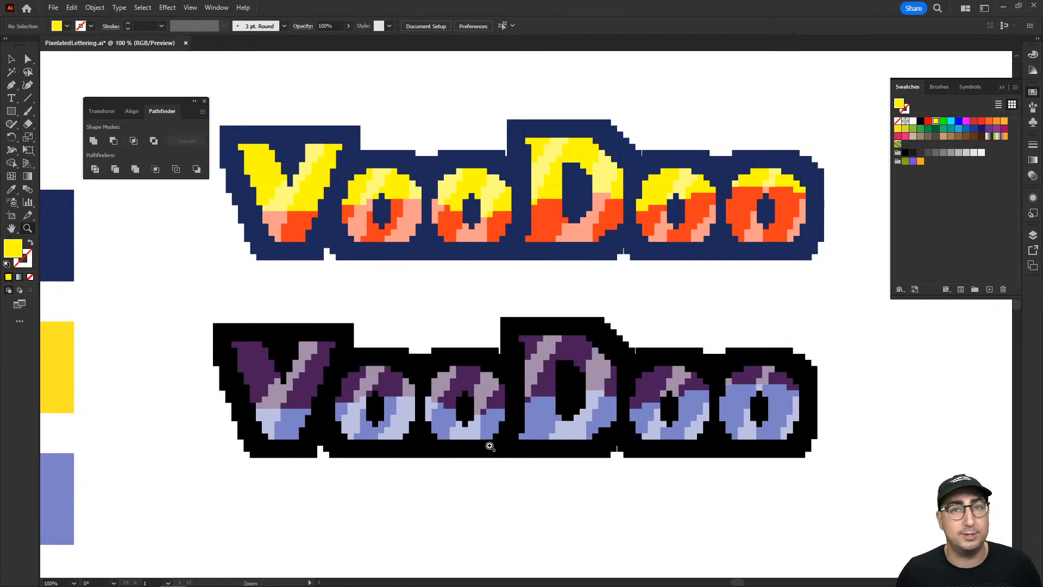
Hide the panels and examine the Insider Communities text and its Adobe.ly/AiSurvey link below the artboard at large size.
left_click(482, 438, "alt")
left_click(482, 438, "alt")
left_click(482, 438, "alt")
left_click_drag(372, 431, 535, 421)
left_click(487, 388)
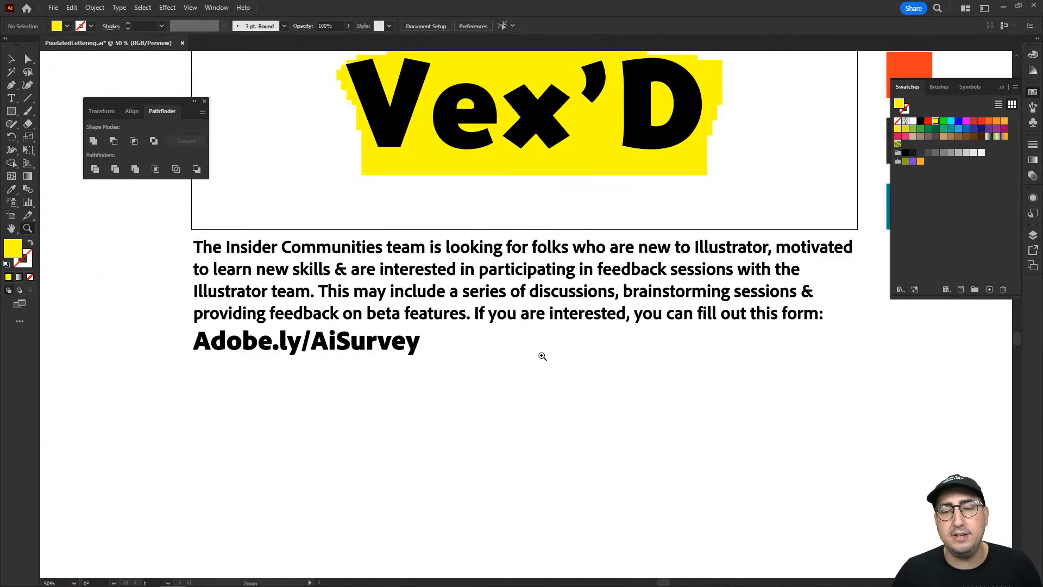
key("Tab")
left_click(545, 314)
left_click_drag(528, 350, 606, 357)
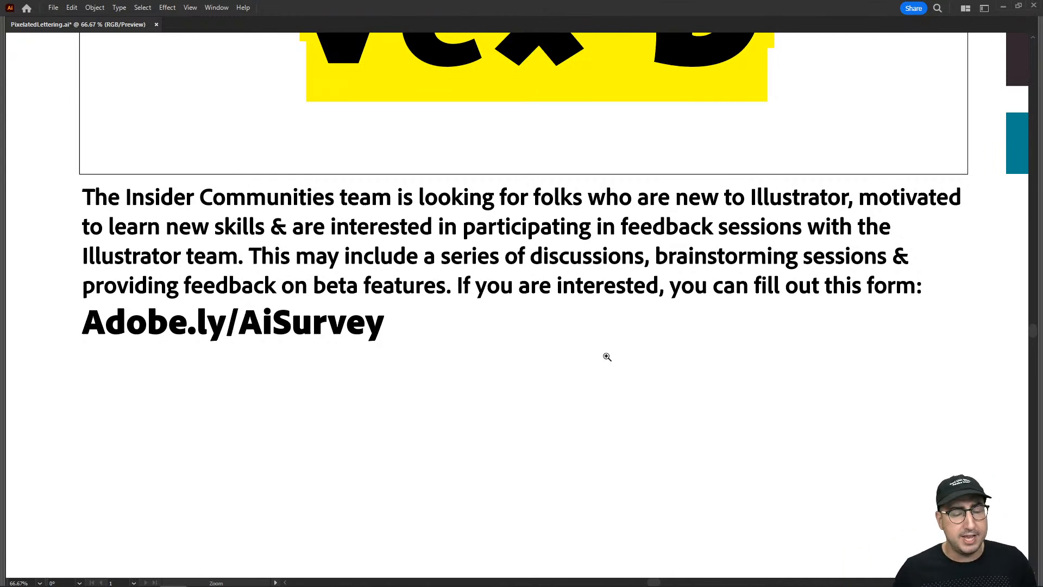
left_click(339, 346)
left_click(398, 291)
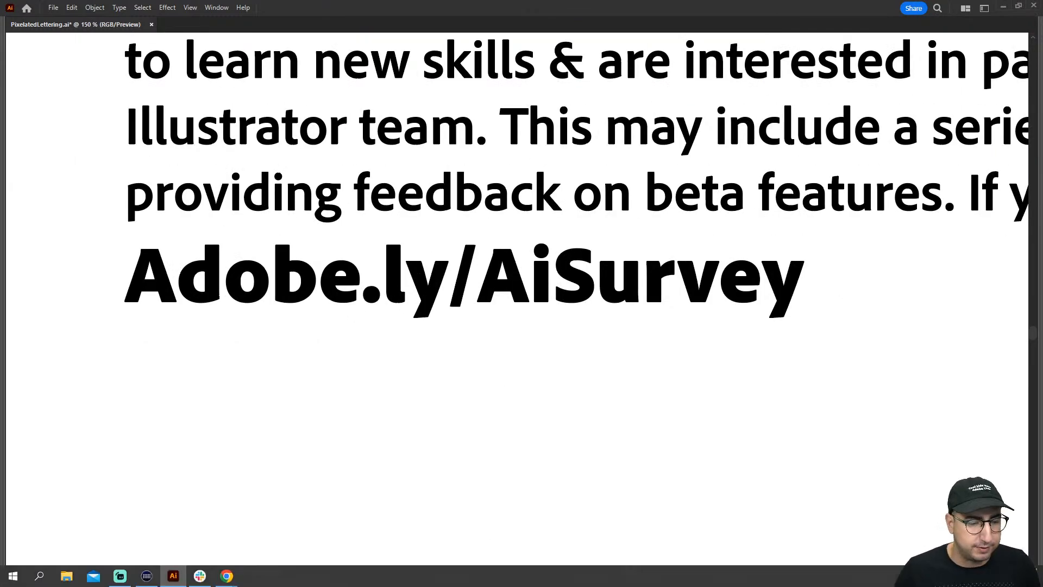
Switch to Chrome and advance past the introduction page of the Adobe Insider Community Survey.
mouse_move(227, 576)
left_click(221, 525)
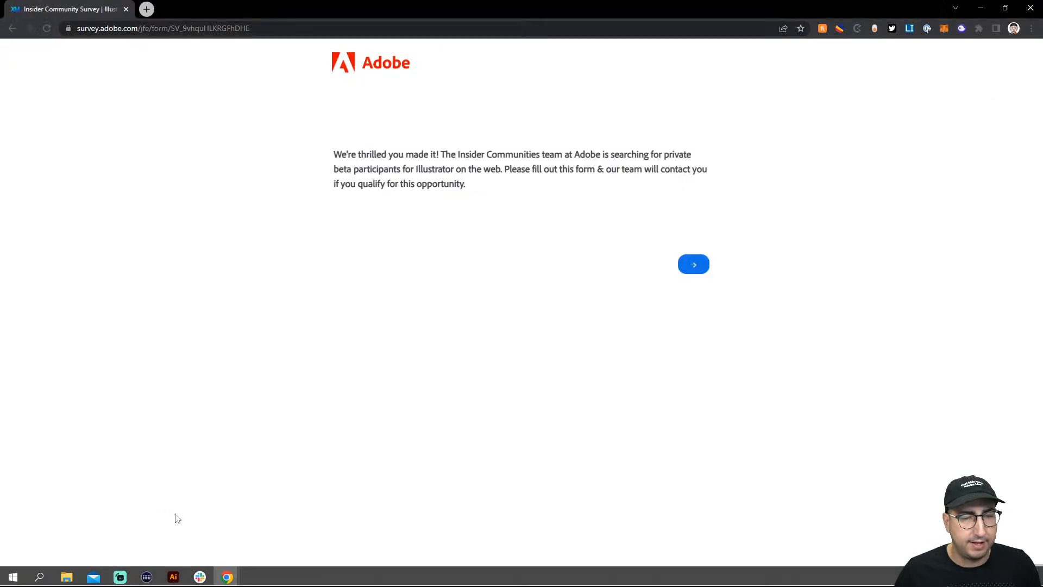
left_click(687, 265)
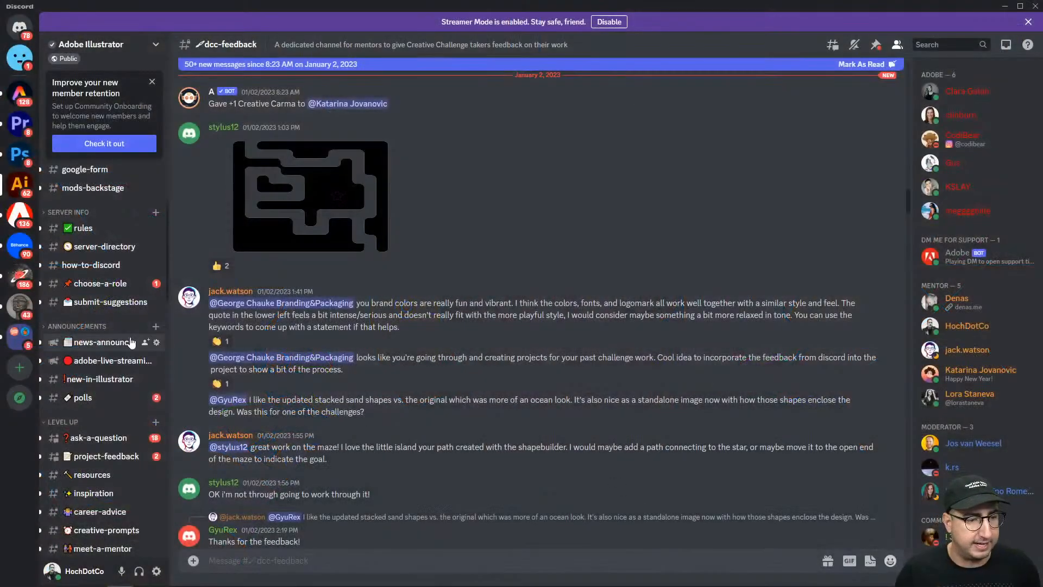
Open the creative-challenges channel of the Adobe Illustrator Discord server and view the latest challenge post.
scroll(80, 338, "down", 5)
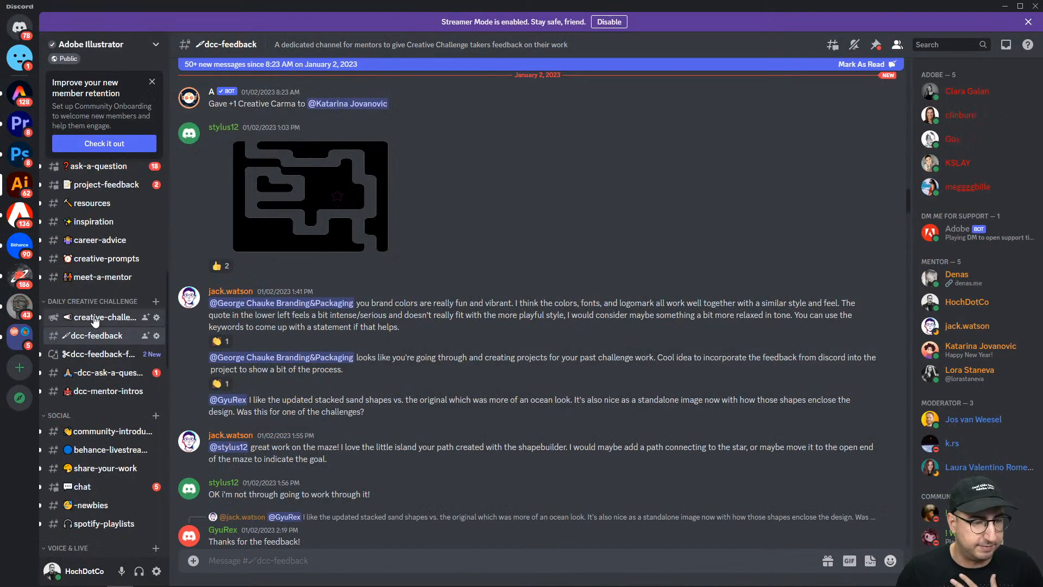
left_click(95, 320)
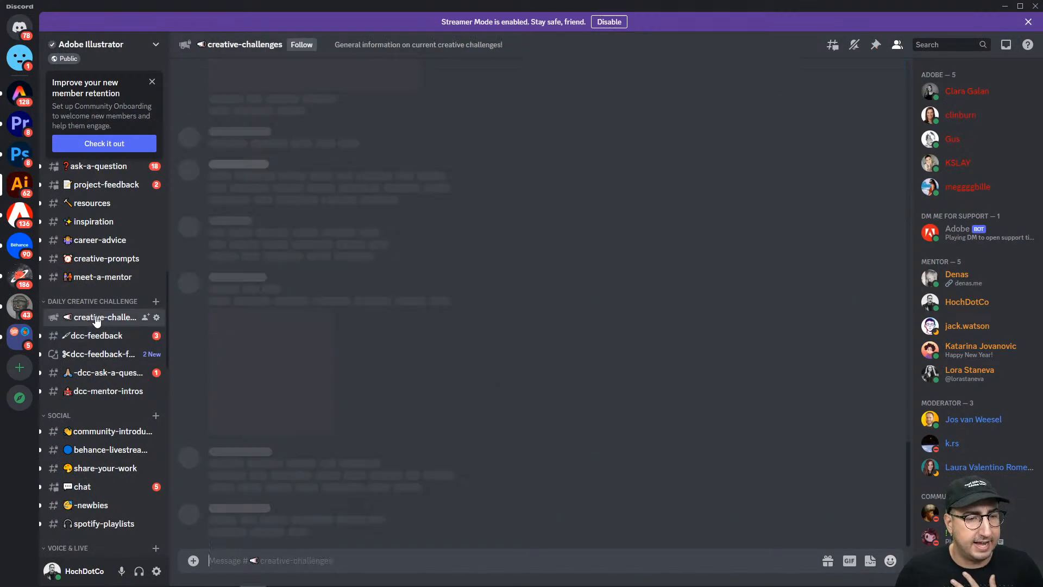
scroll(397, 364, "down", 8)
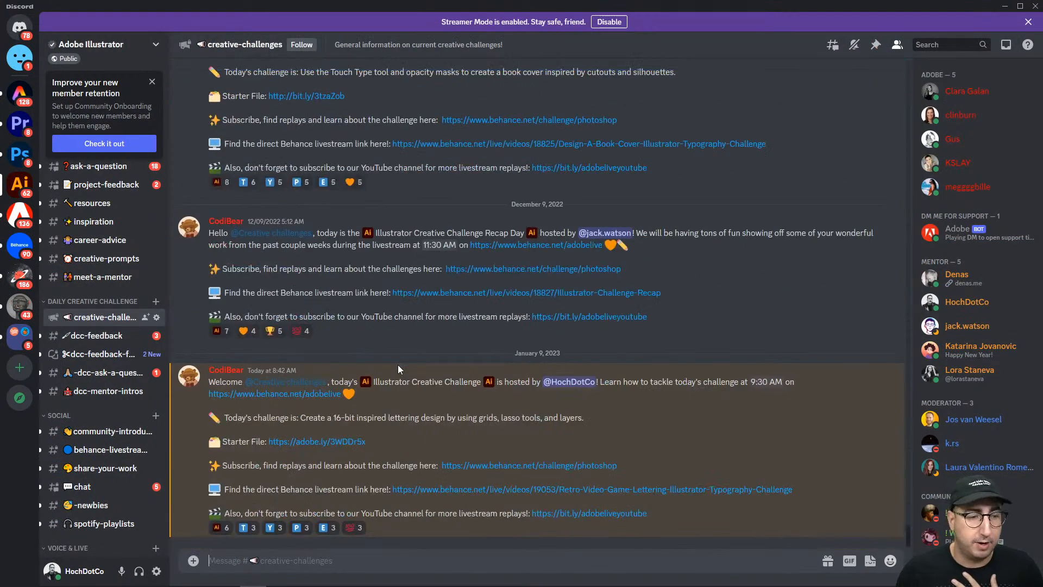
Open the dcc-feedback channel and look through earlier challenge submissions and the mentors' feedback on them.
left_click(109, 335)
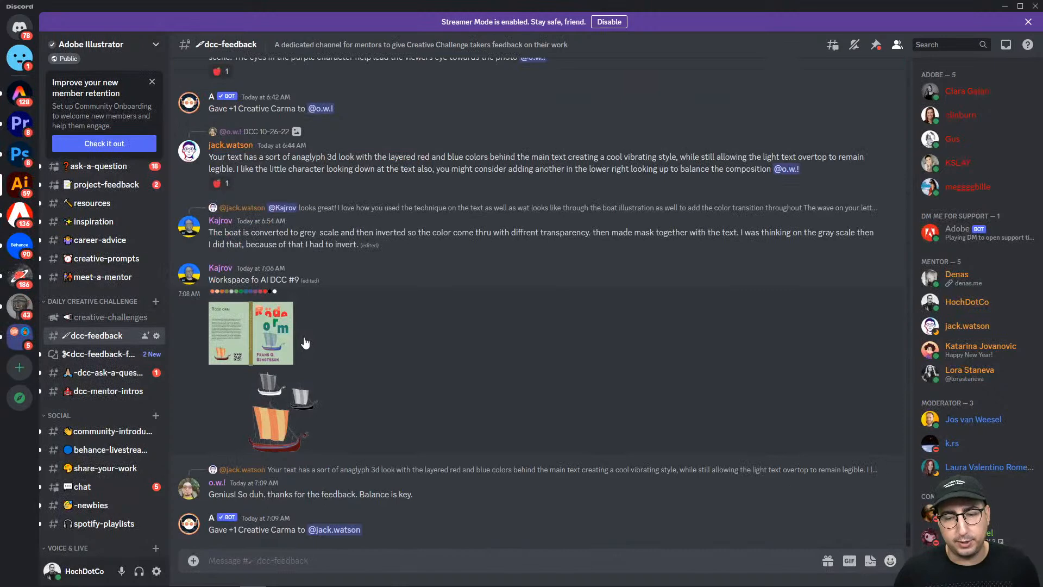
scroll(276, 400, "up", 3)
scroll(275, 400, "up", 10)
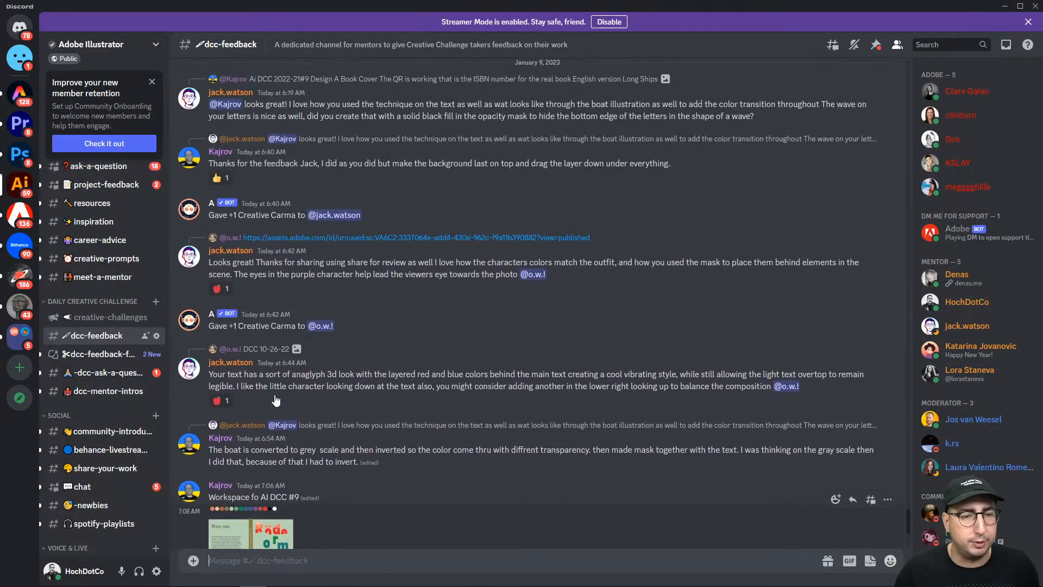
scroll(293, 348, "up", 5)
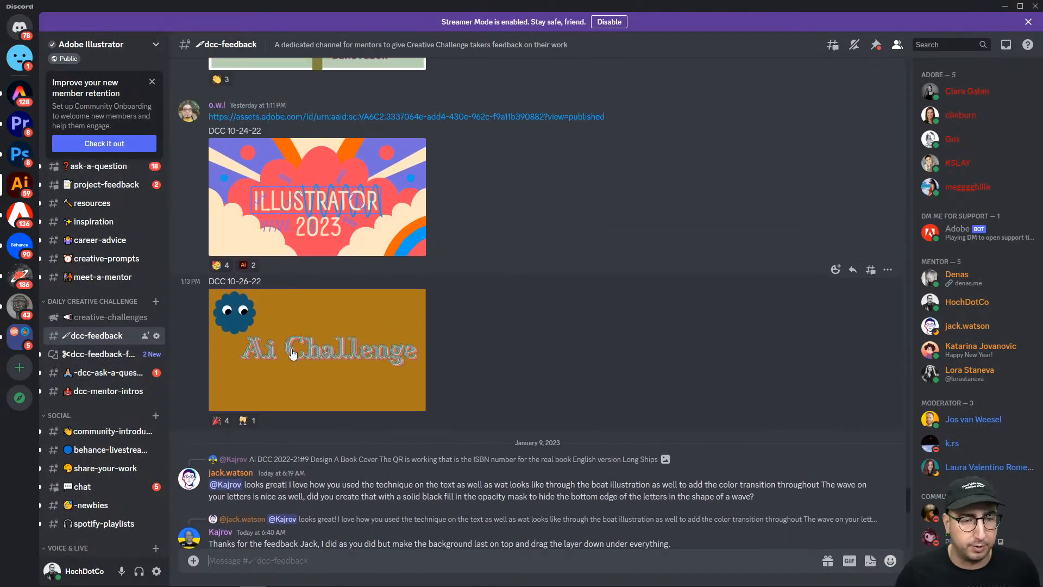
scroll(291, 351, "up", 8)
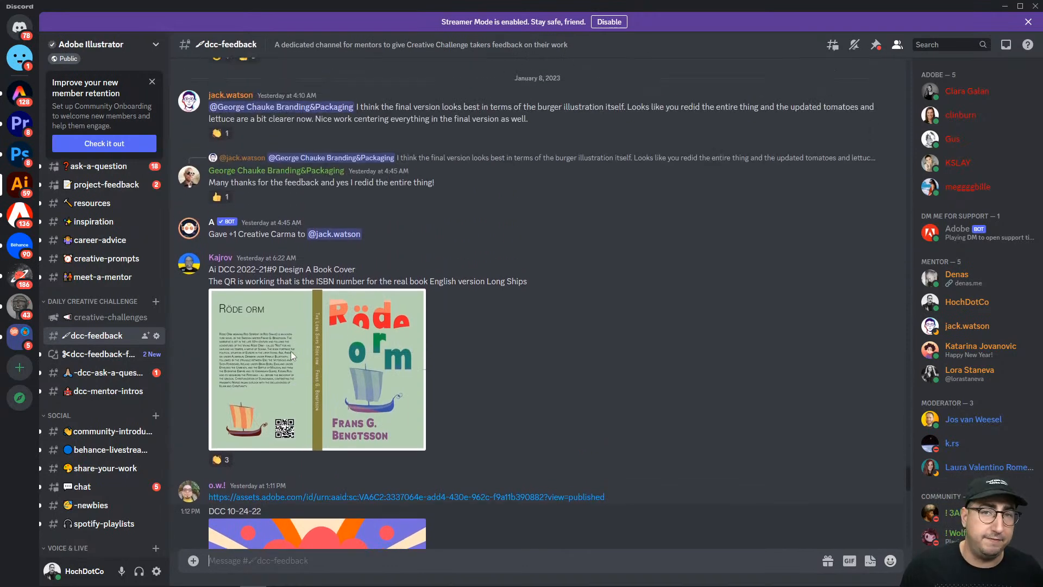
scroll(293, 353, "up", 2)
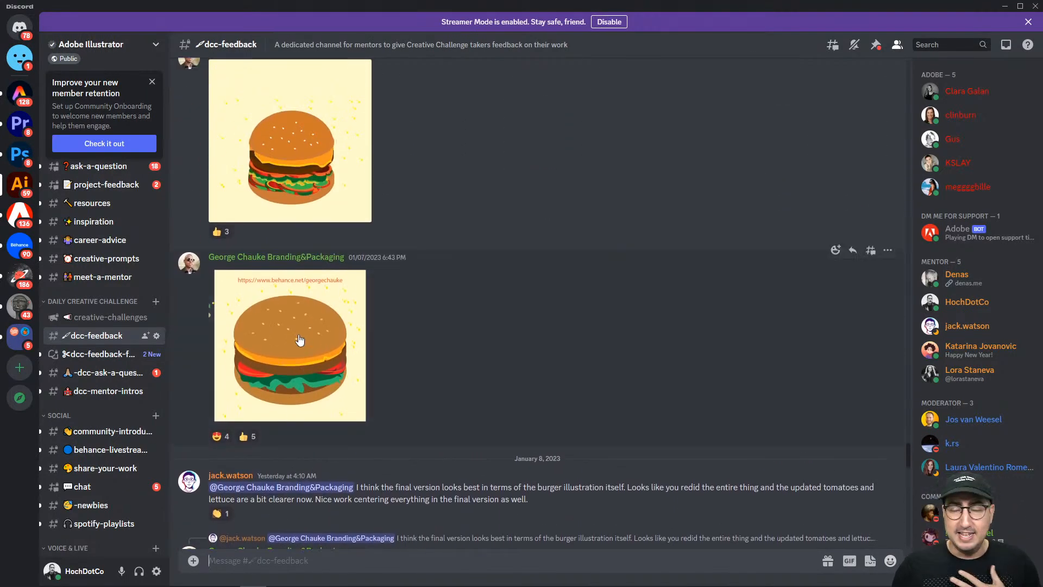
scroll(300, 340, "up", 6)
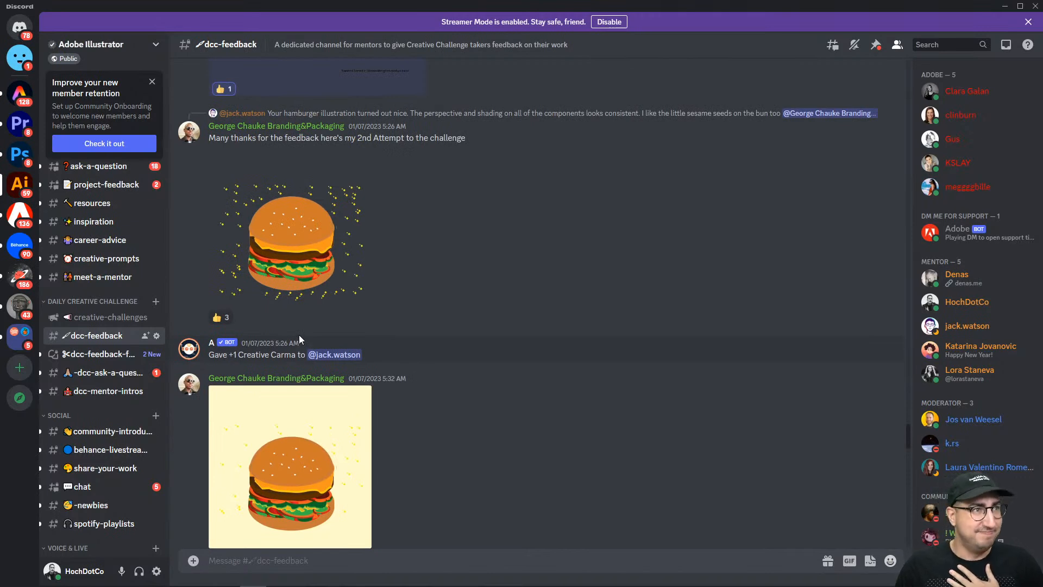
mouse_move(382, 583)
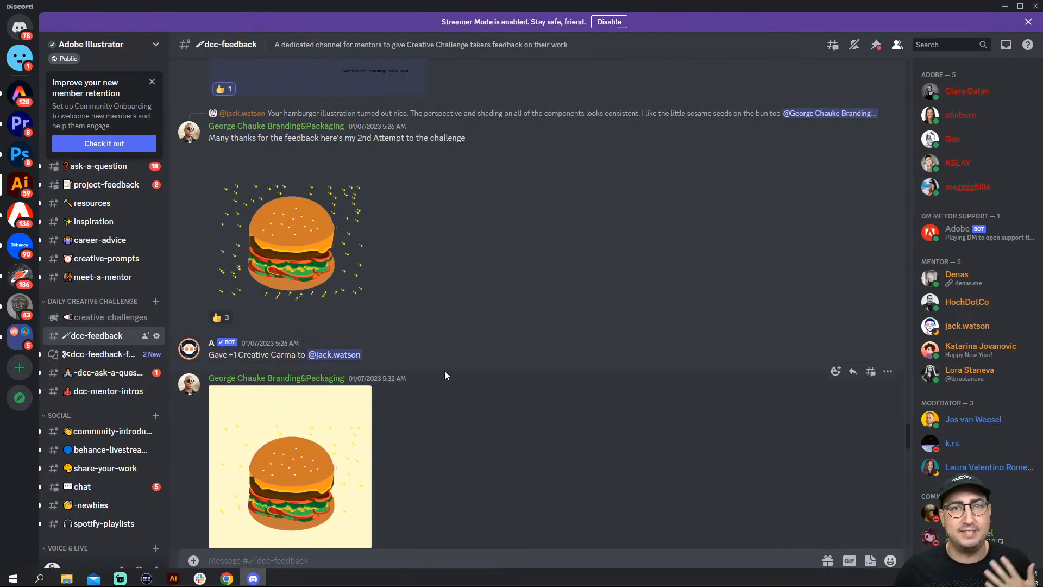
scroll(429, 329, "up", 3)
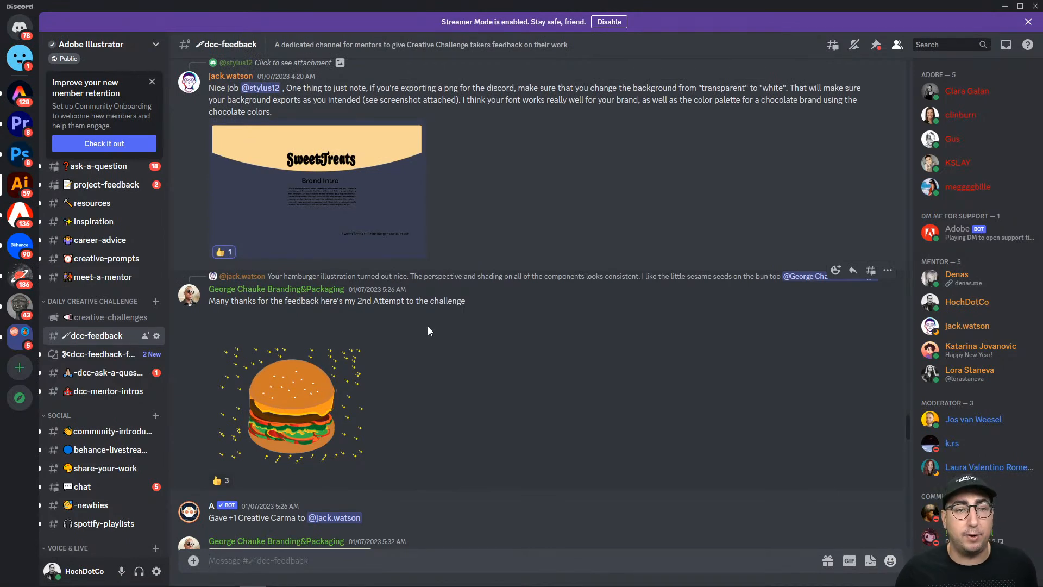
scroll(428, 331, "up", 2)
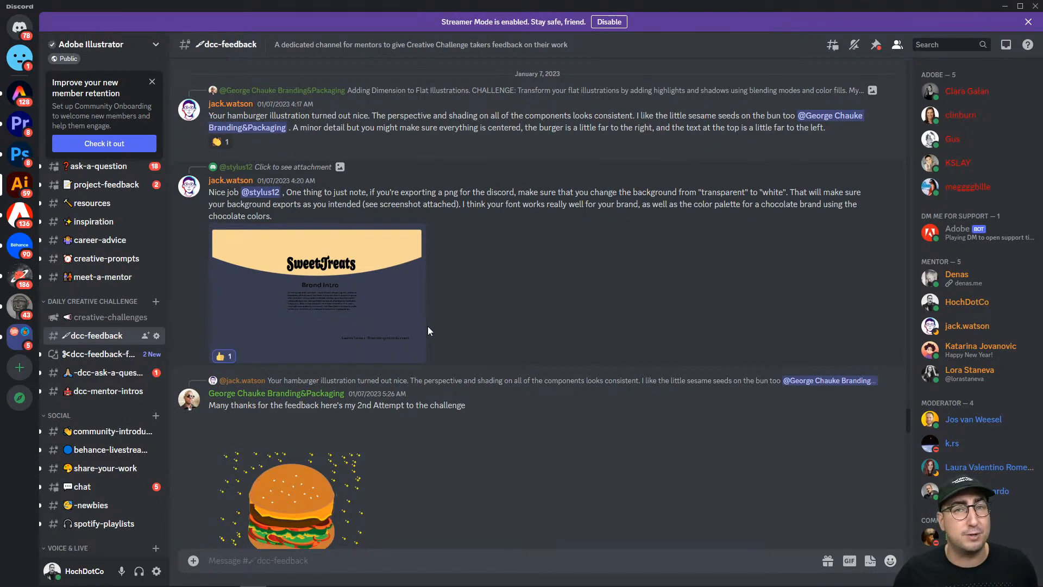
scroll(428, 330, "down", 2)
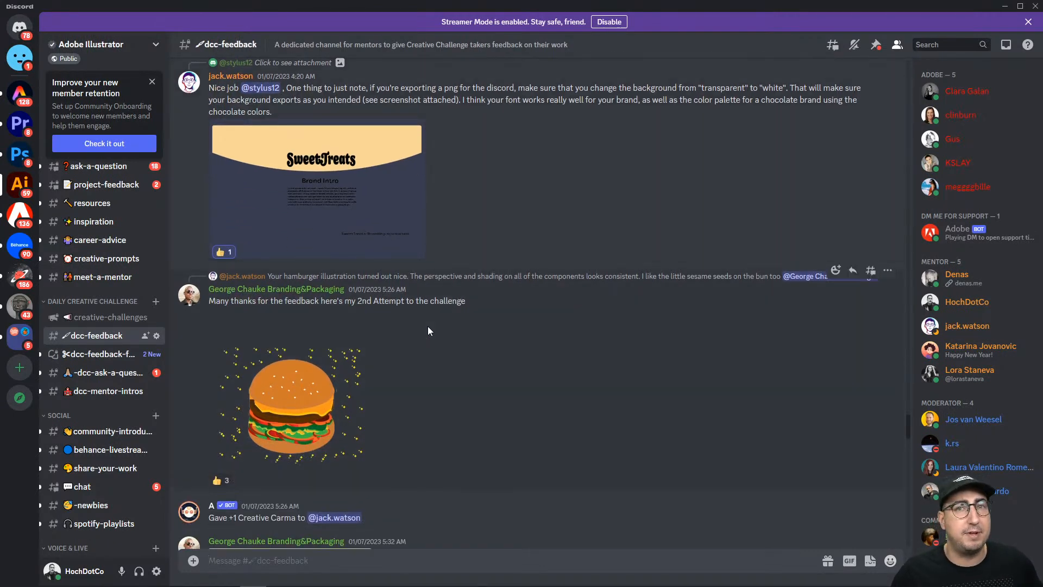